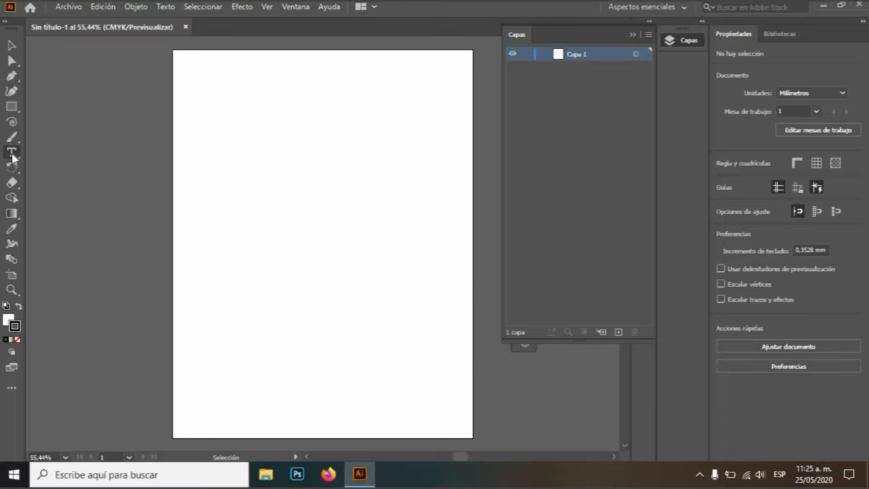
- Create a line of point text reading "Gonzalo Creativo Multimedia" in the upper part of the artboard
left_click(12, 155)
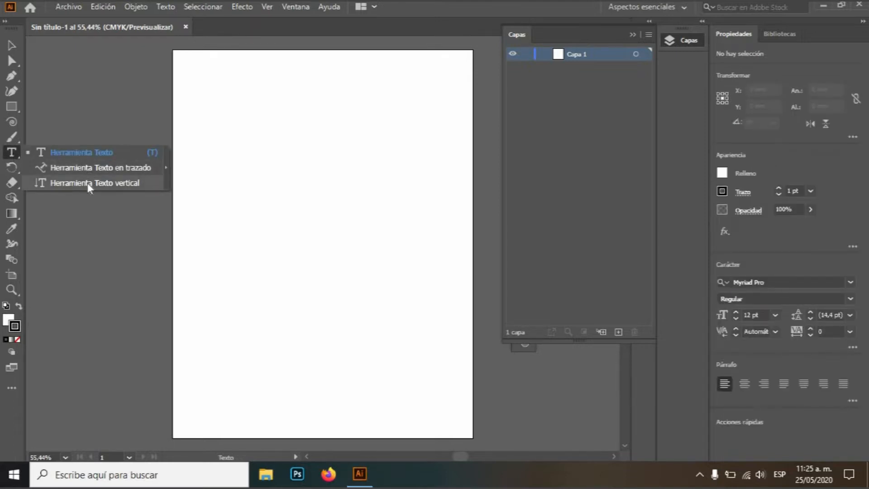
left_click(88, 157)
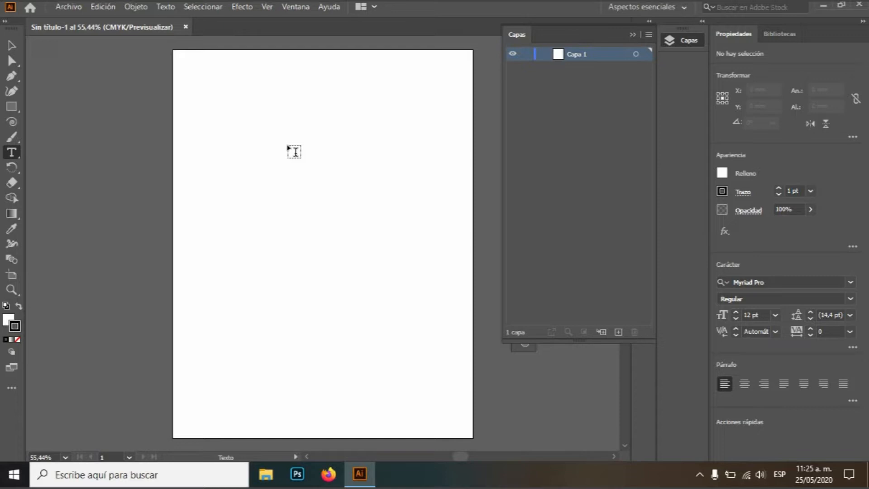
left_click(222, 145)
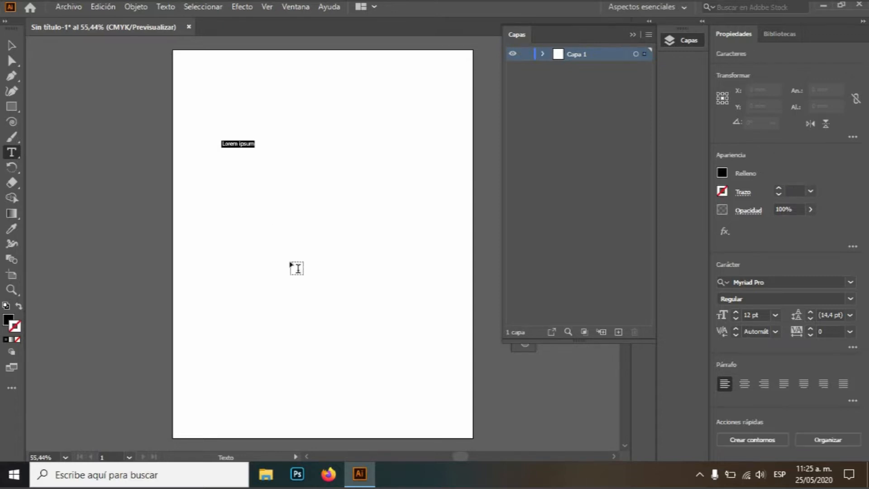
type("Gonzalo Creativo Multimedia")
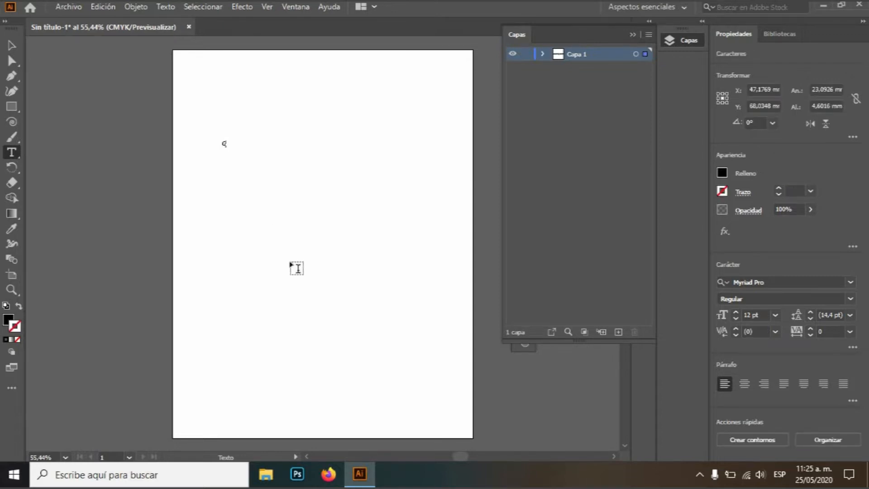
key("Escape")
scroll(262, 146, "up", 4)
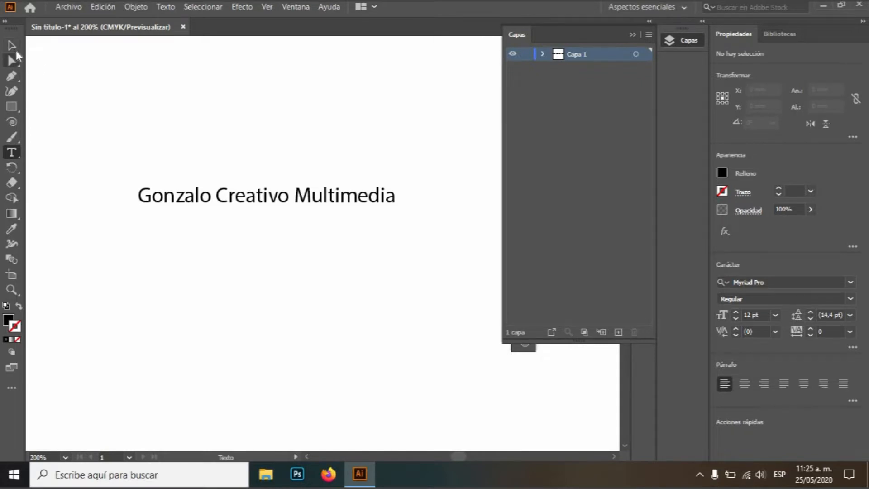
- Rotate the point text to about 322° and stretch its height until the font size is about 79 pt
left_click(16, 52)
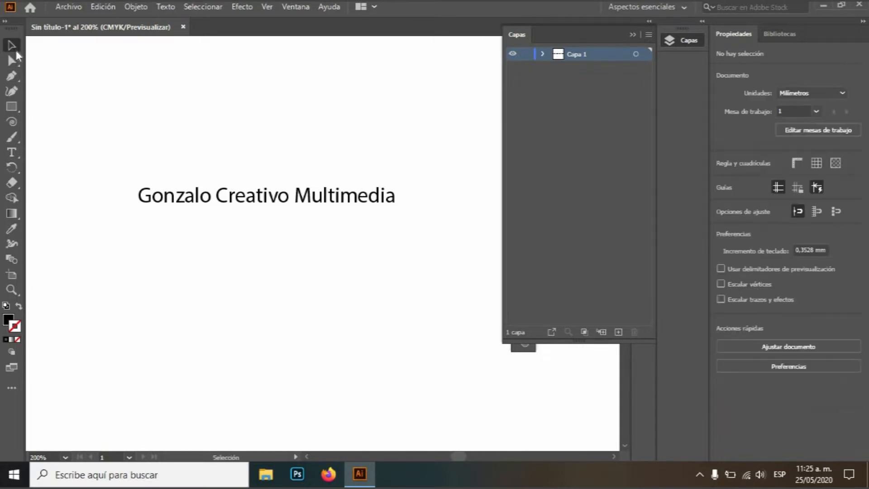
left_click(393, 203)
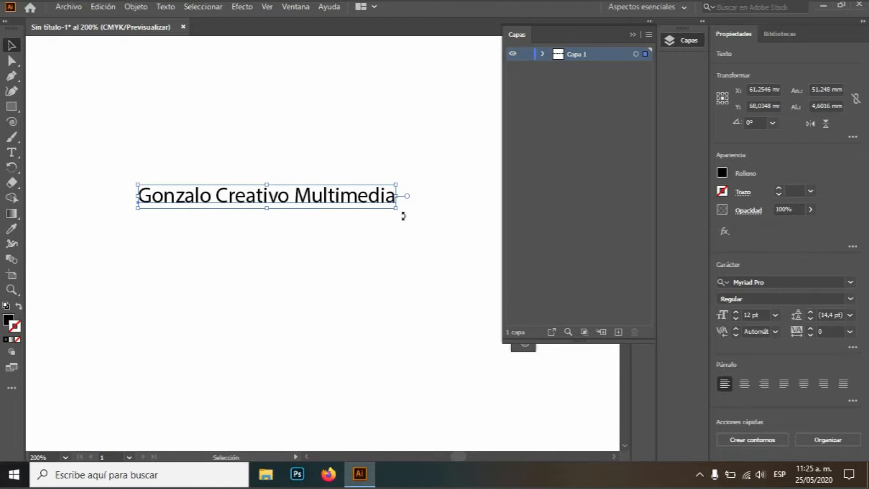
left_click_drag(393, 221, 298, 236)
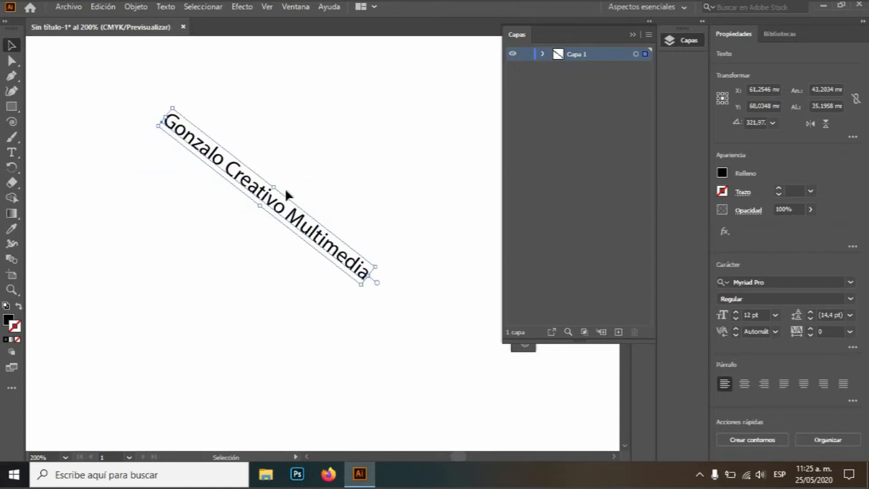
left_click_drag(273, 191, 284, 240)
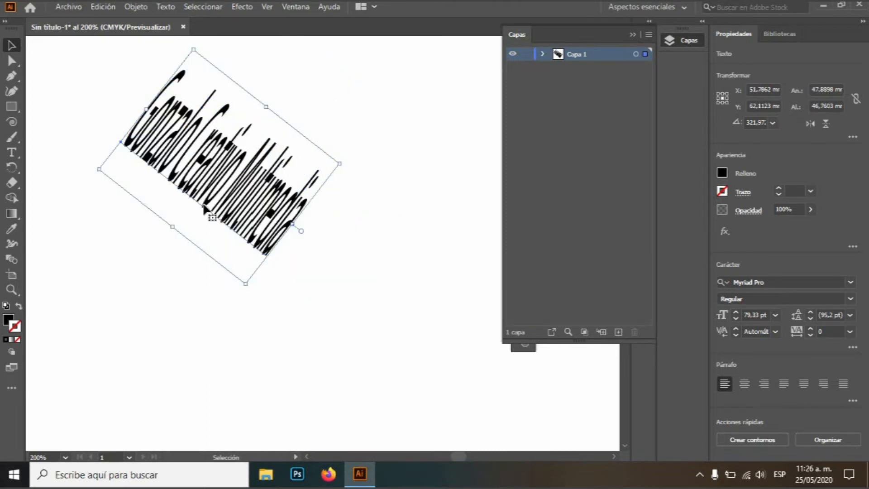
- Add the word "Bienvenidos" to the end of the stretched, slanted point text
double_click(198, 171)
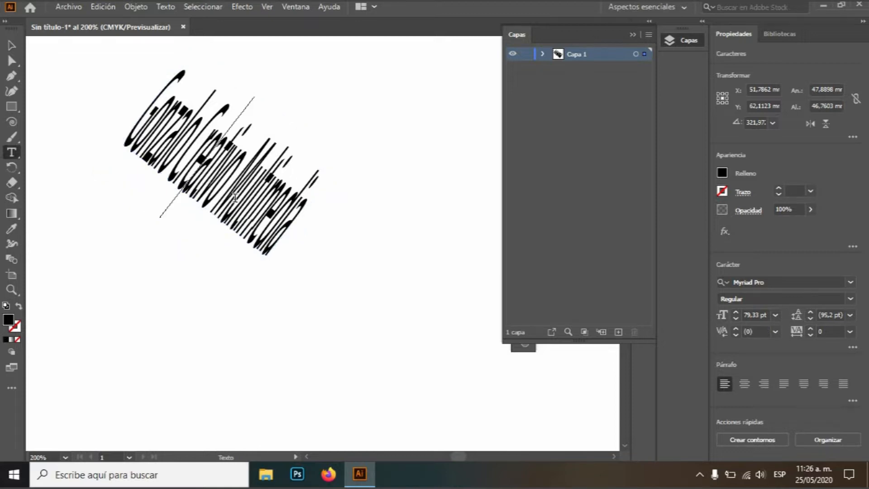
left_click(292, 222)
type("Bienvenido")
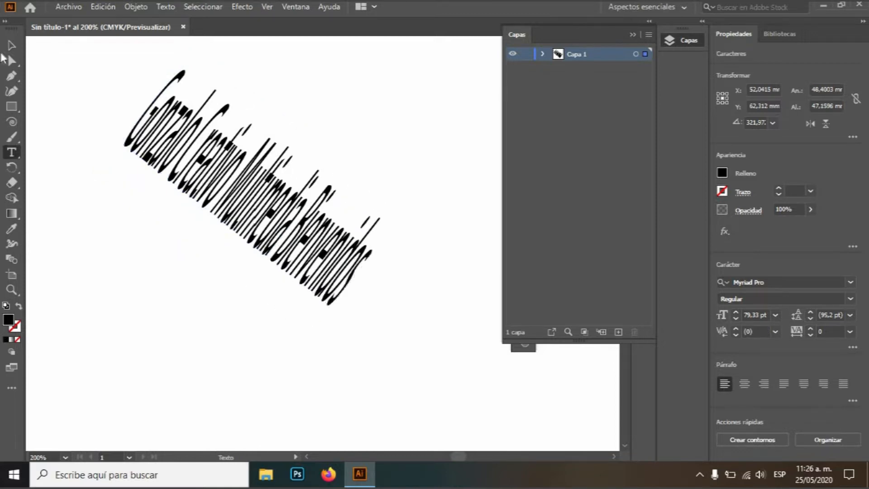
left_click(12, 45)
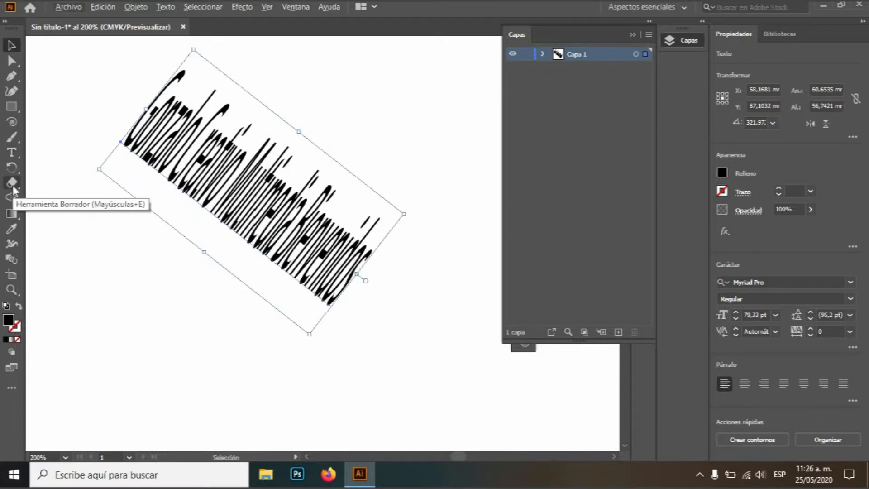
- Draw an area text frame about 57 × 44 mm below the slanted text and fill it with repeated "Gonzalo Creativo Multimedia"
left_click(12, 152)
scroll(213, 254, "down", 5)
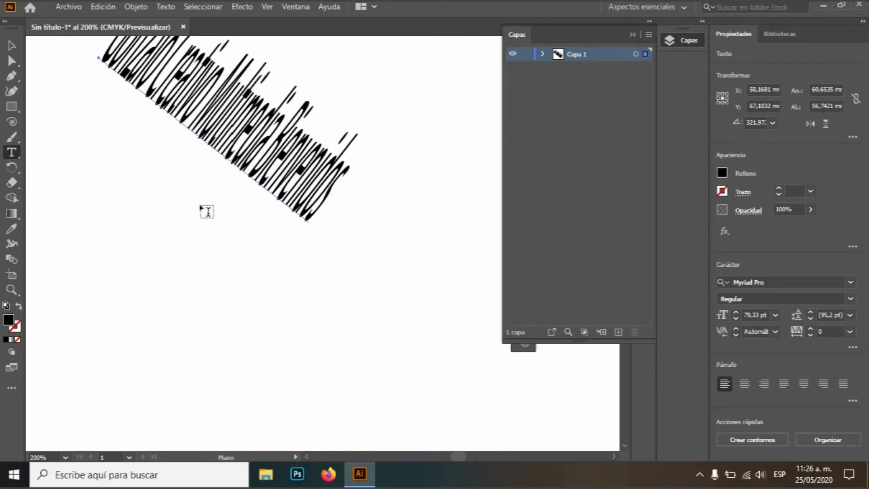
left_click_drag(83, 144, 367, 364)
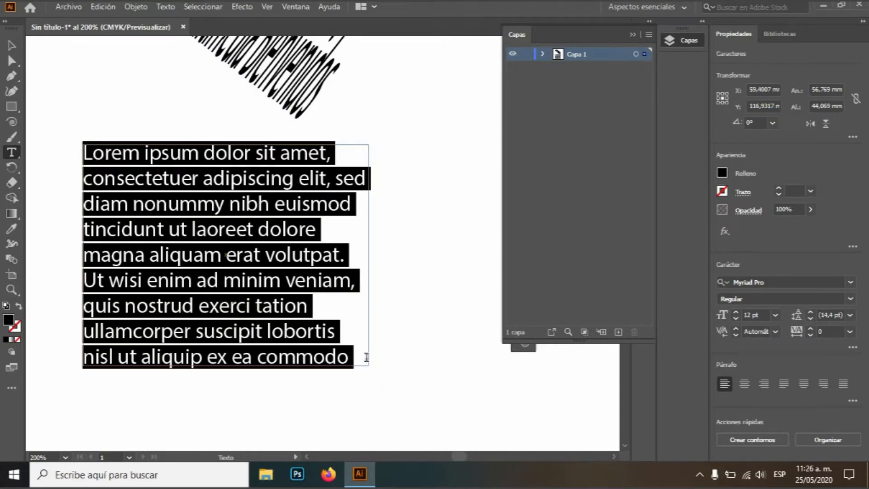
type("Gonzalo Creativo Multimedia")
key("ctrl+a")
key("Escape")
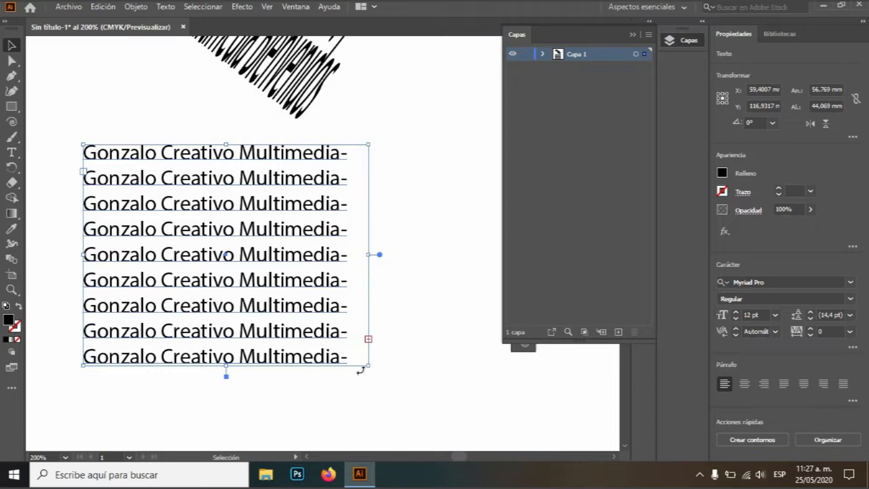
- Resize and rotate the area text frame to about 35.3°, and thread its overflow text into a new frame about 28 × 23 mm
left_click_drag(368, 362, 393, 245)
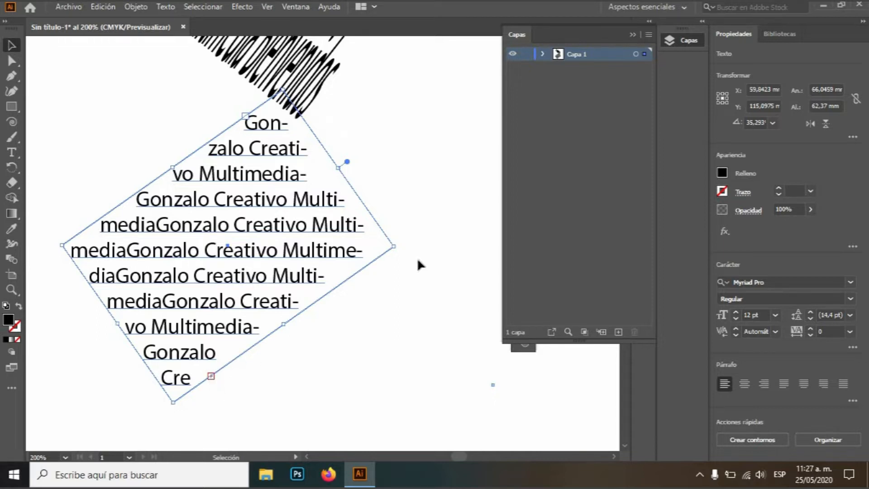
left_click_drag(428, 248, 421, 253)
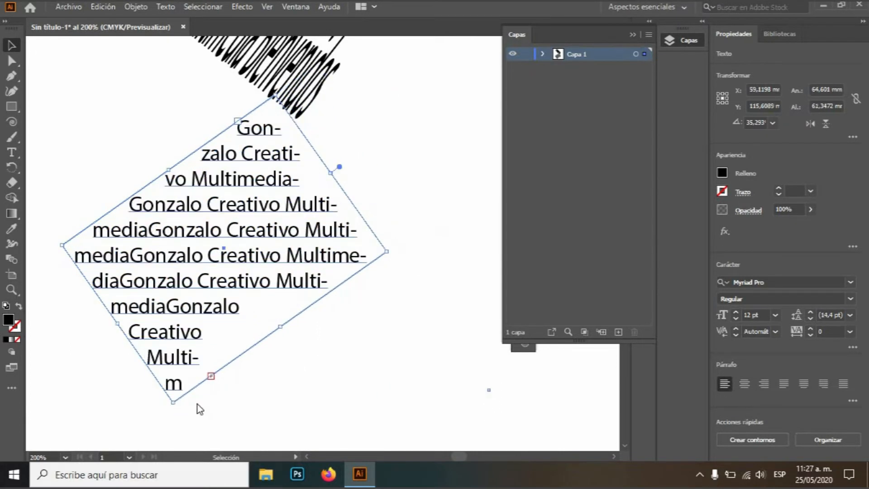
left_click(211, 376)
left_click_drag(340, 321, 481, 437)
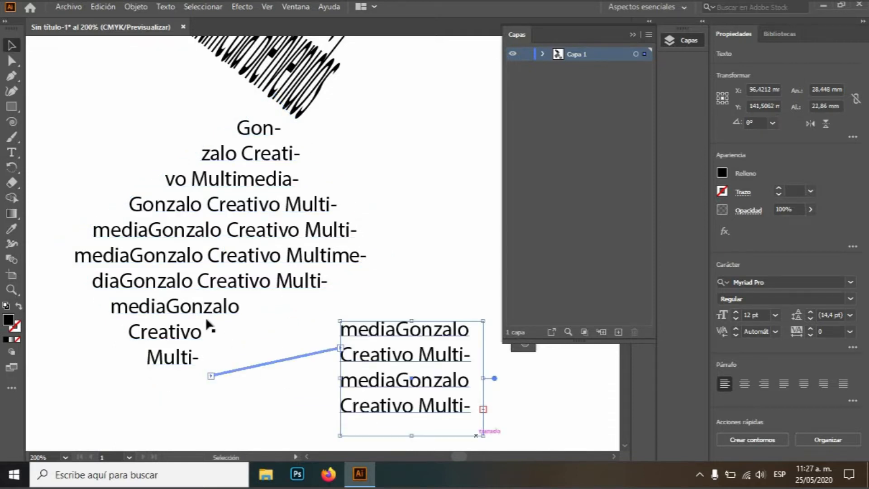
- Insert filler letters starting with "nbcshkab gkagkgdkasgkdask" after "diaGonzalo" on the rotated frame's seventh line
left_click(199, 277)
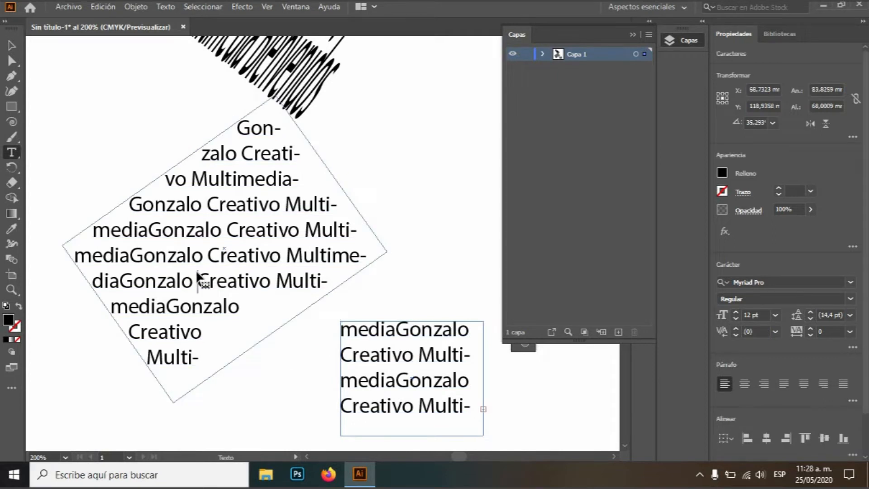
type("nbcshkab gkagkgdkasgkdask uasdgkugaskdgkgadkgahkdhasgkhdsagkhdkdkhKHGdgd-")
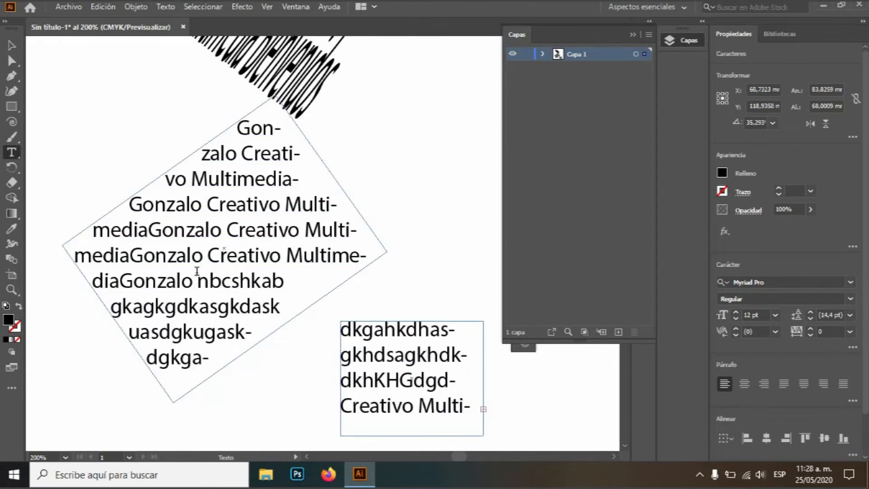
scroll(238, 315, "up", 1)
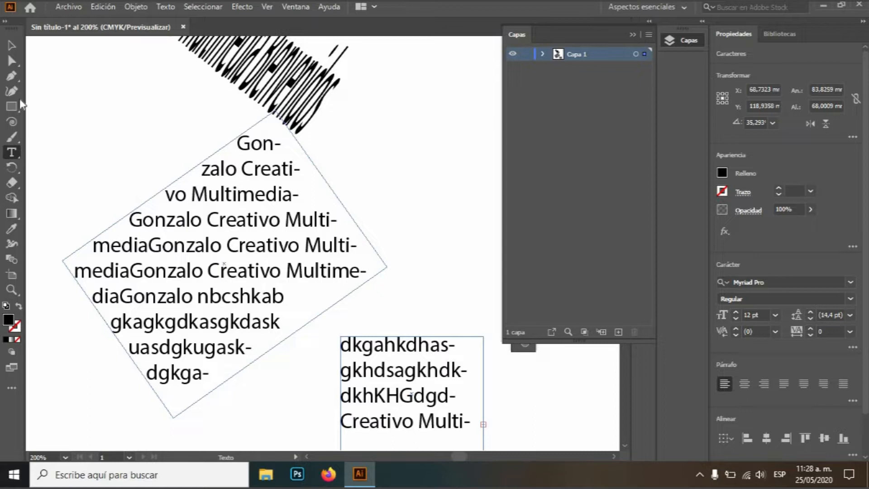
left_click(12, 46)
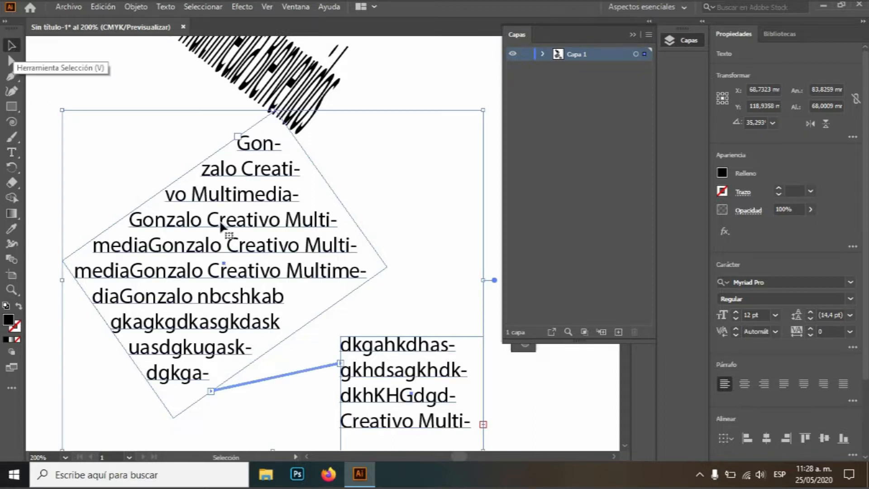
- Convert both threaded area text frames to point text together, accepting the loss of the overflow text
left_click_drag(360, 277, 270, 273)
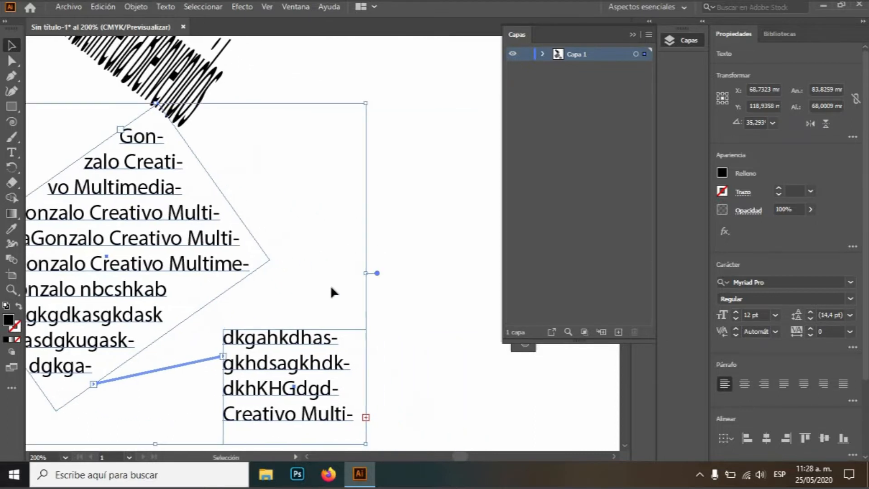
left_click(190, 96)
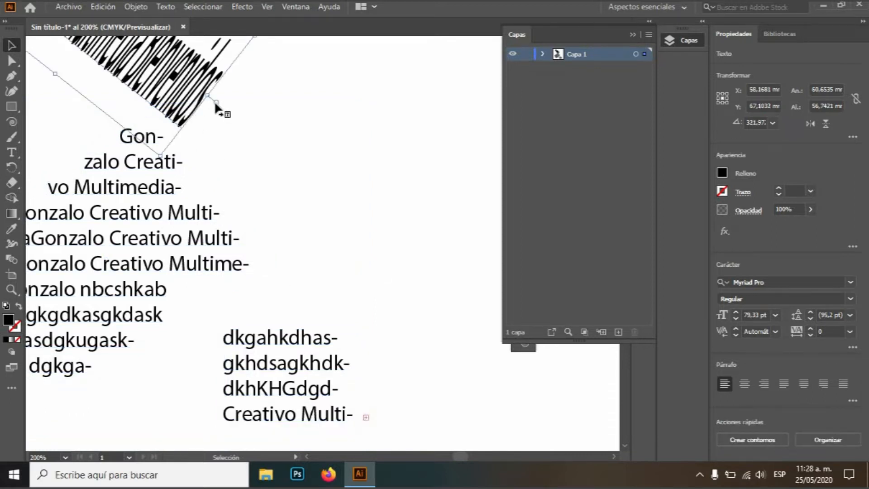
left_click(196, 224)
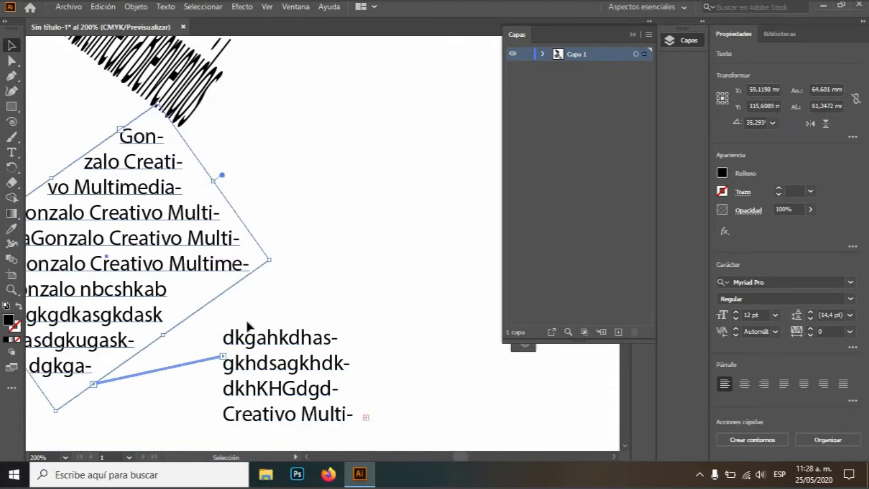
left_click(333, 401)
left_click(97, 256, "shift")
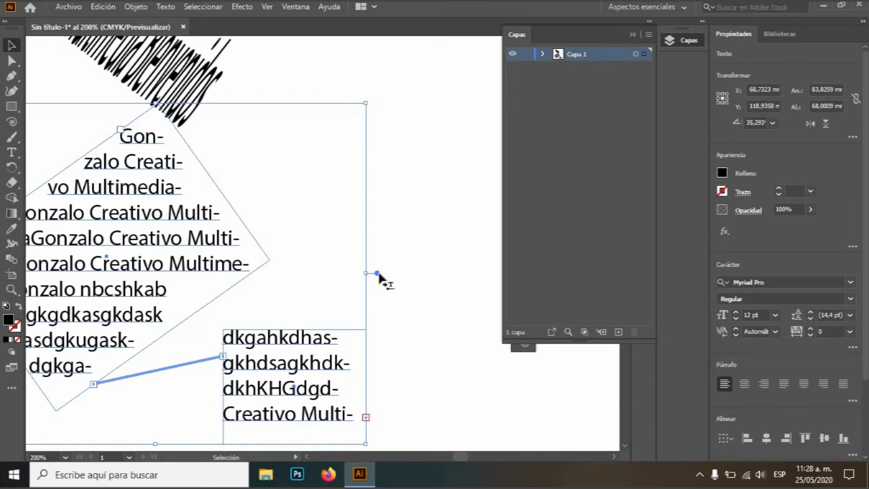
left_click_drag(377, 274, 256, 276)
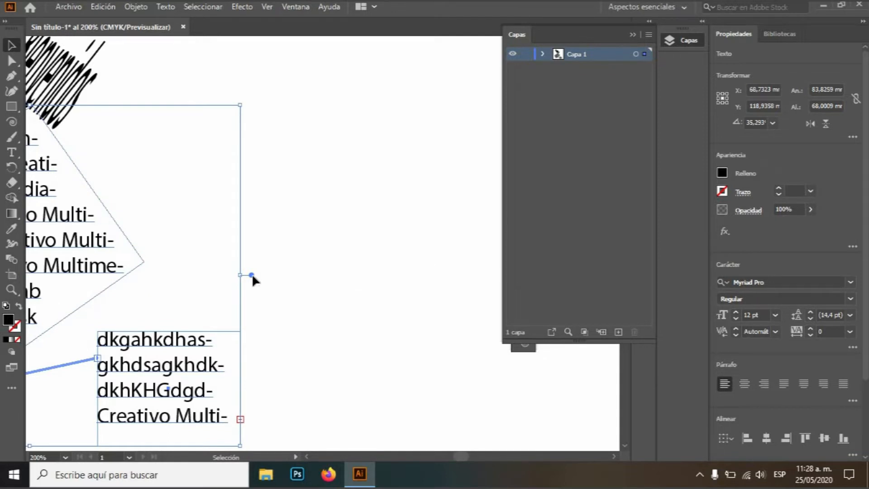
double_click(251, 275)
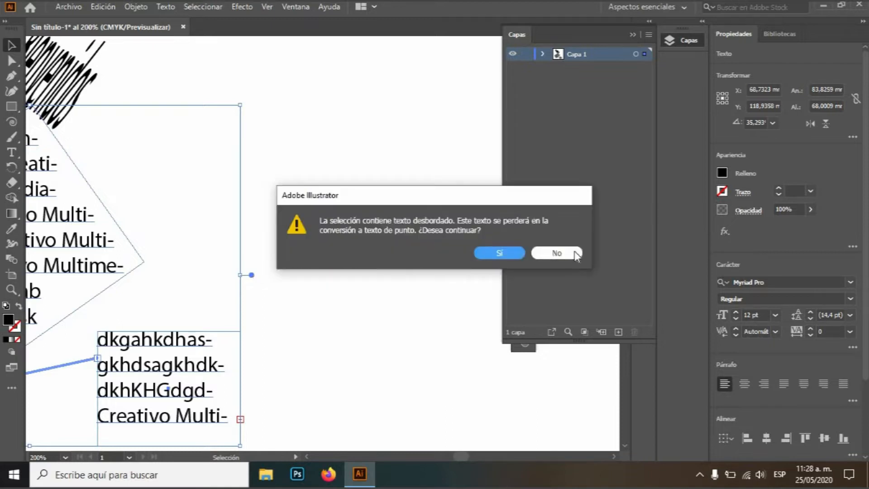
left_click(492, 251)
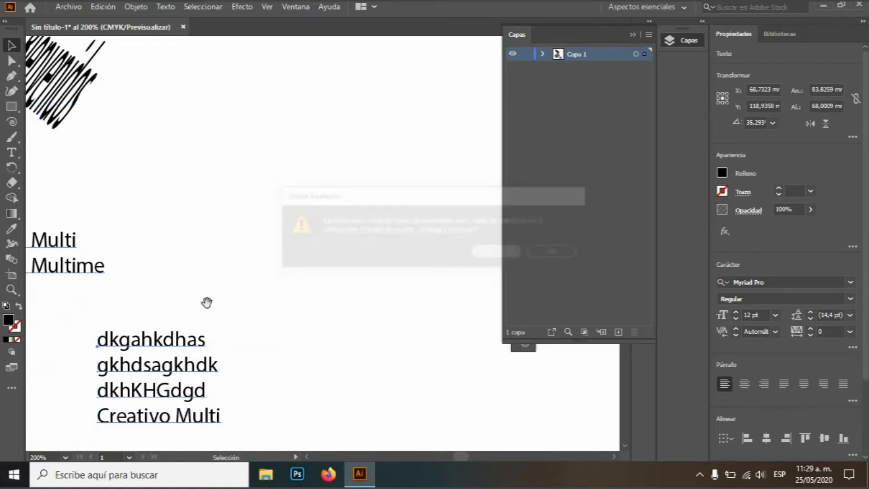
scroll(415, 292, "left", 5)
scroll(374, 299, "right", 1)
scroll(380, 323, "down", 1)
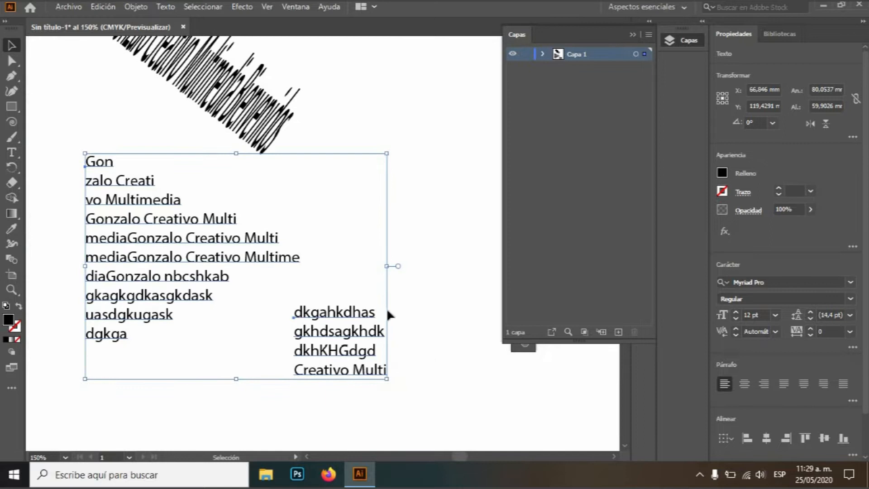
- Squeeze and flip the converted text blocks to about 54.6°, and replace "mediaGonzalo" before "Creativo Multime" with a run of "c" letters
left_click_drag(386, 267, 229, 287)
double_click(149, 284)
type("cccccccccc")
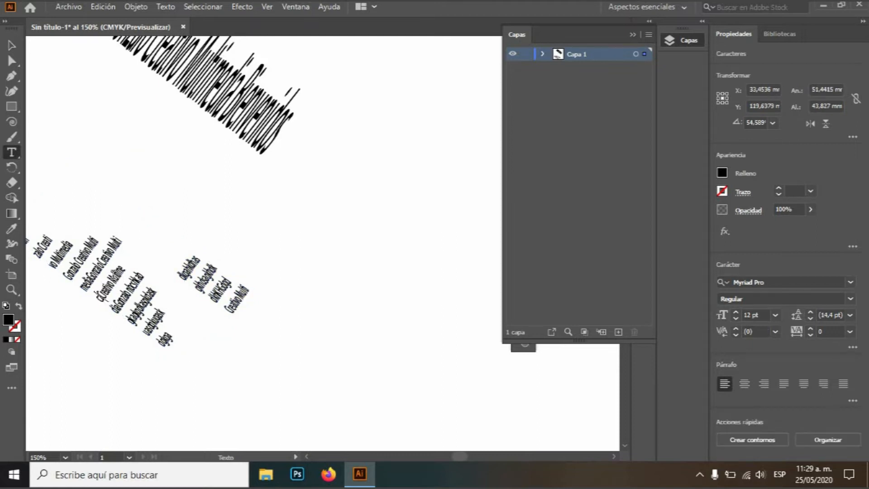
type("ccc")
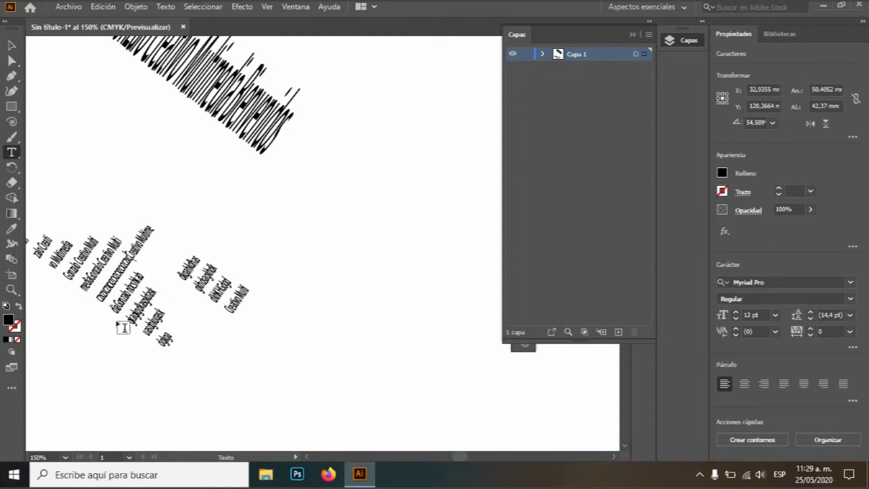
key("Escape")
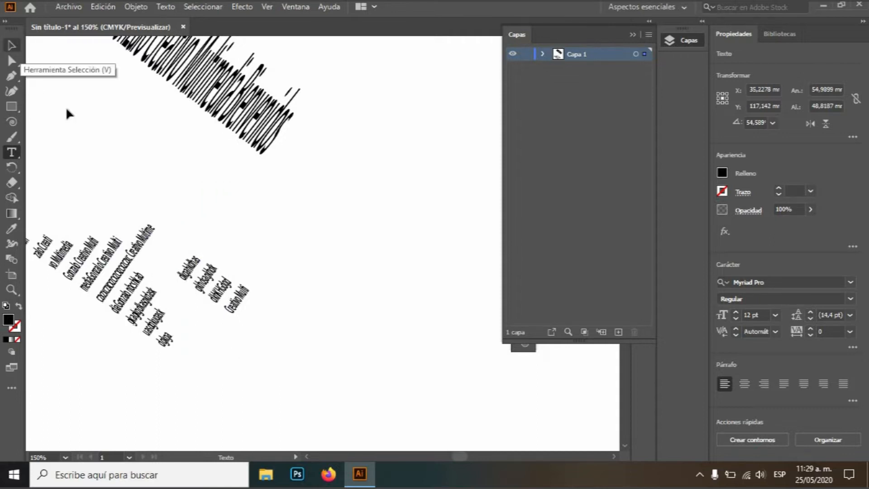
- Rotate the large stretched text ending in "Bienvenidos" to about 348.6°
left_click_drag(120, 180, 184, 310)
left_click(330, 281)
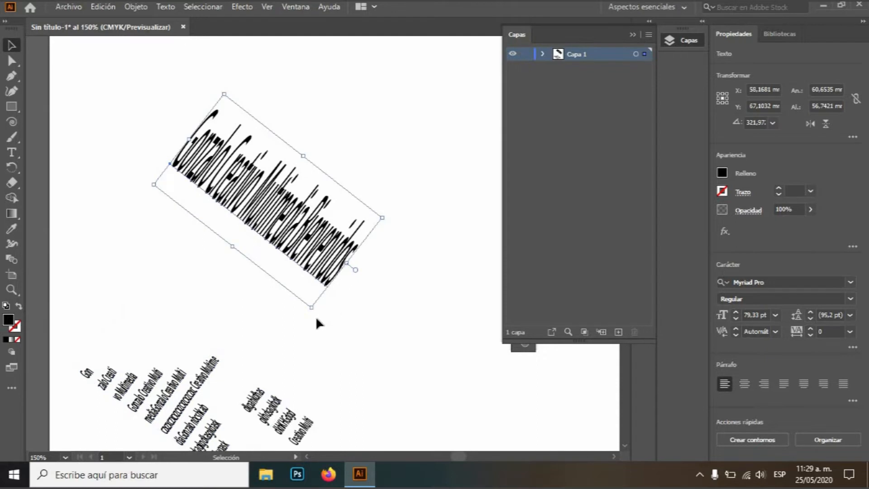
left_click_drag(343, 267, 375, 222)
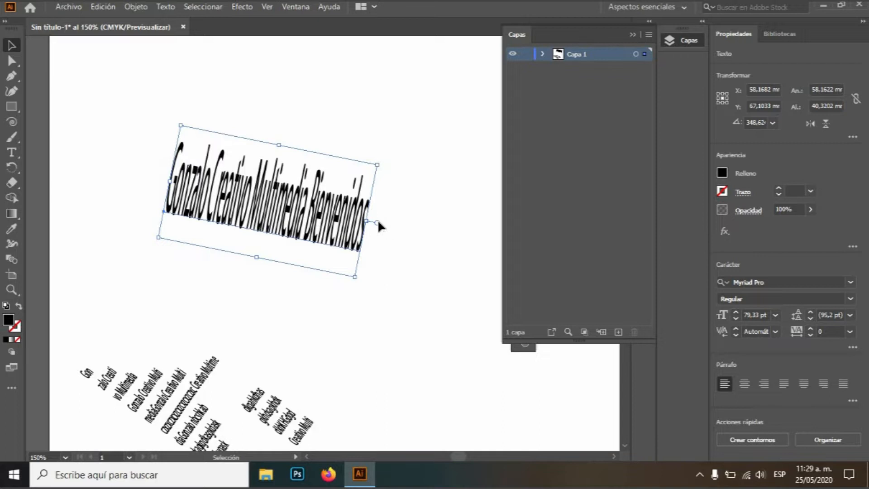
- Convert the rotated stretched text to area text and replace its ending after "Multimedi" with "cnxzncbxz"
double_click(377, 221)
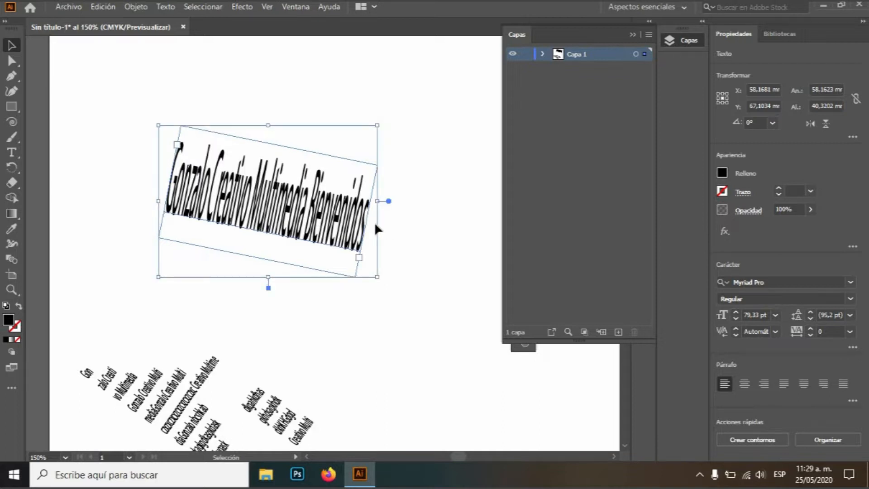
double_click(299, 224)
key("shift+End")
type("cnxzncbxz")
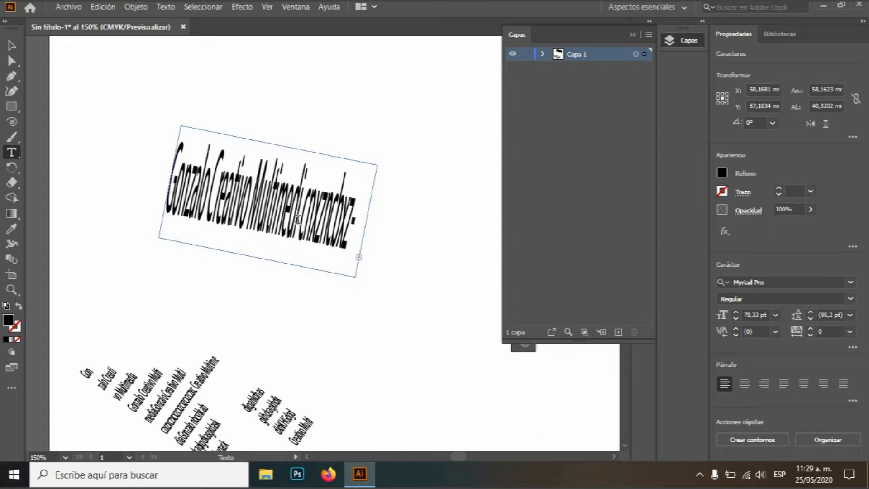
- Enlarge the rotated area text frame outward from its lower-right corner
left_click(11, 45)
left_click_drag(377, 276, 457, 300)
left_click(457, 299)
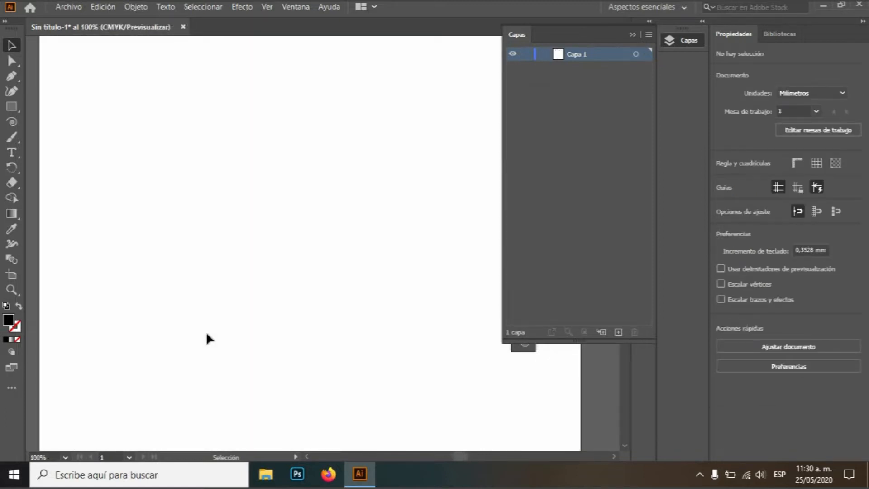
- Draw a black star about 88 × 84 mm on the artboard and place a copy about 95.6 mm to its right
scroll(206, 331, "down", 2)
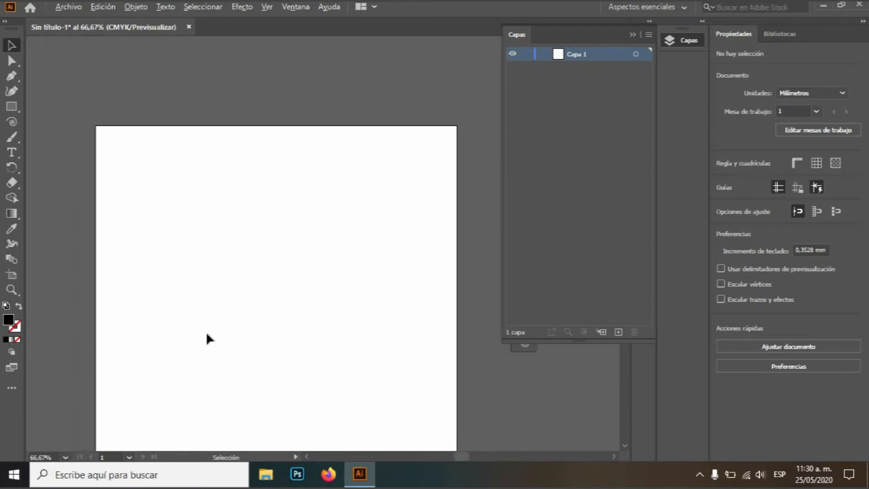
scroll(206, 331, "up", 1)
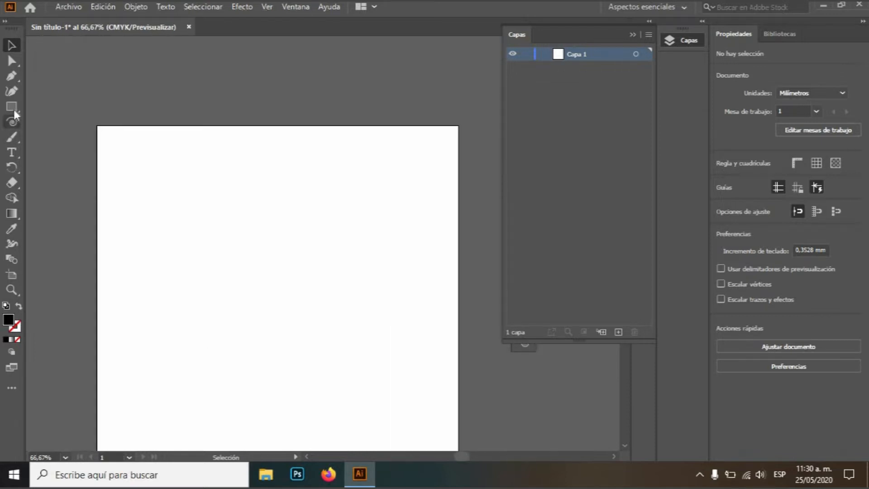
left_click_drag(13, 108, 47, 149)
mouse_move(250, 290)
left_mouse_down()
mouse_move(166, 246)
mouse_move(178, 239)
left_mouse_up()
left_click(12, 46)
left_click_drag(132, 177, 372, 225)
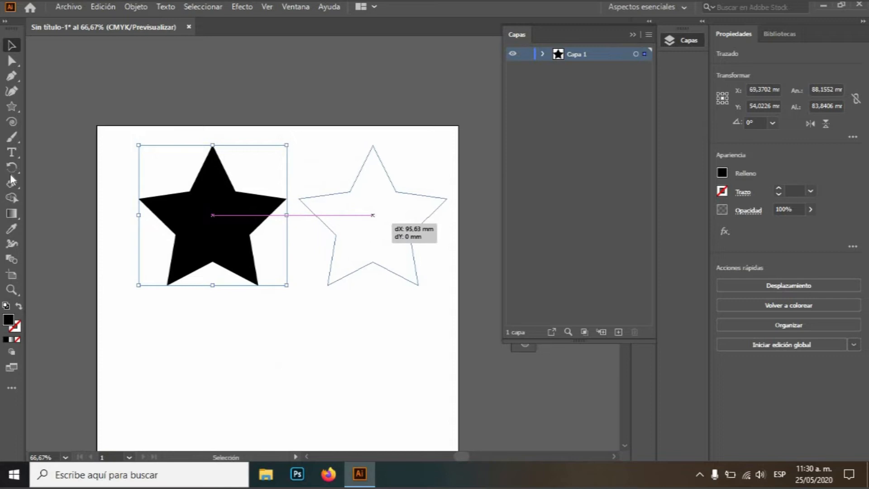
- Turn the left star into an area text frame and enter filler text starting "bdjkbadjabsdjkbbdsmd sam"
left_click(12, 152)
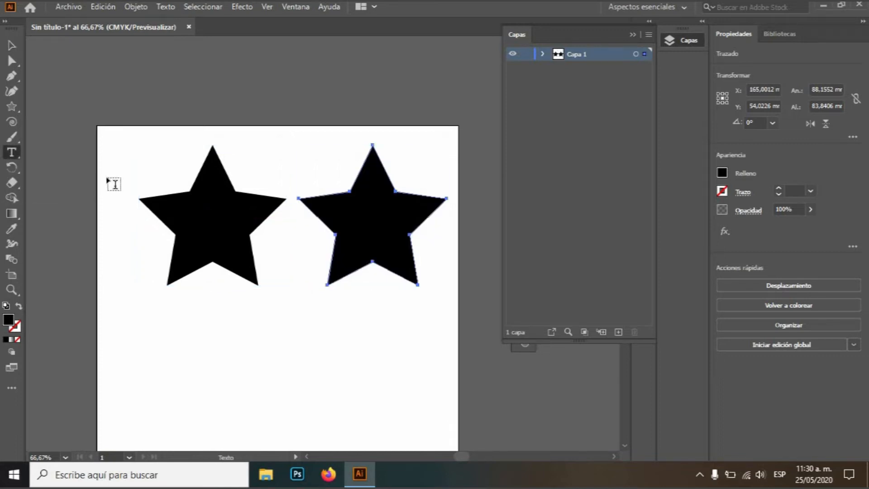
scroll(115, 184, "up", 5)
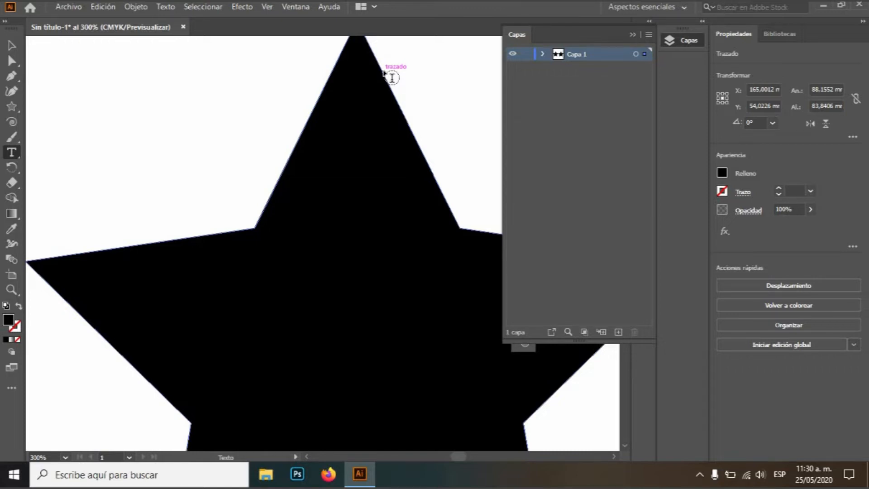
left_click(391, 77)
key("ctrl+1")
type("bdjkbadjabsdjkbbdsmd sam dmbsa d mbsa dmasdjasjdhlsahdhsajlhdjsdscbbncbxzc<bzbc")
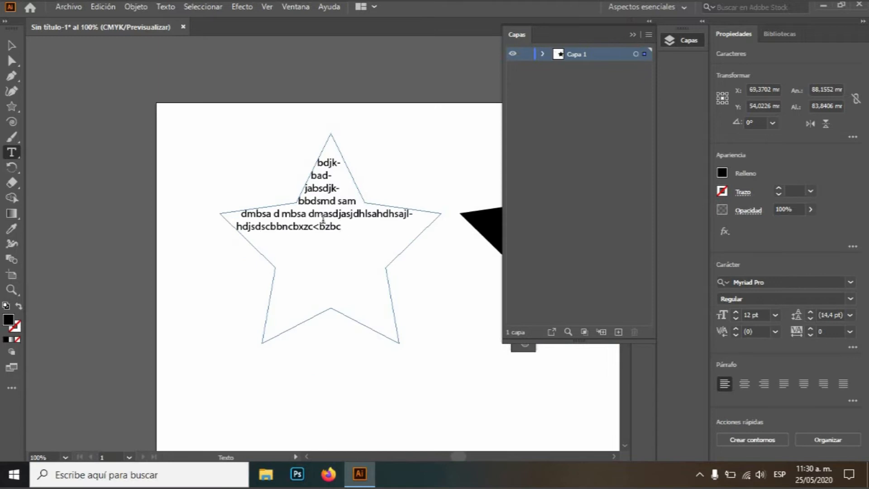
- Fill the rest of the star frame by pasting repeated copies of its filler text
key("ctrl+v")
key("ctrl+v")
key("ctrl+v")
key("Escape")
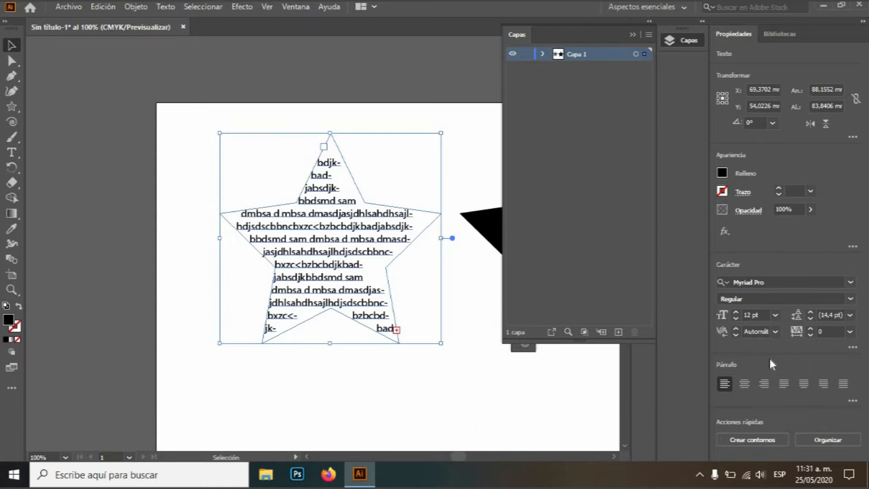
- Display the Character settings panel for the star's text
left_click(302, 7)
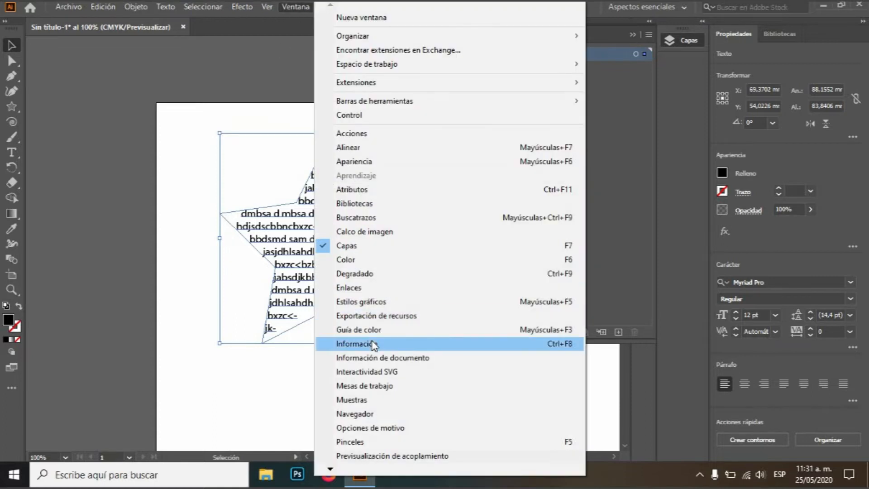
mouse_move(331, 471)
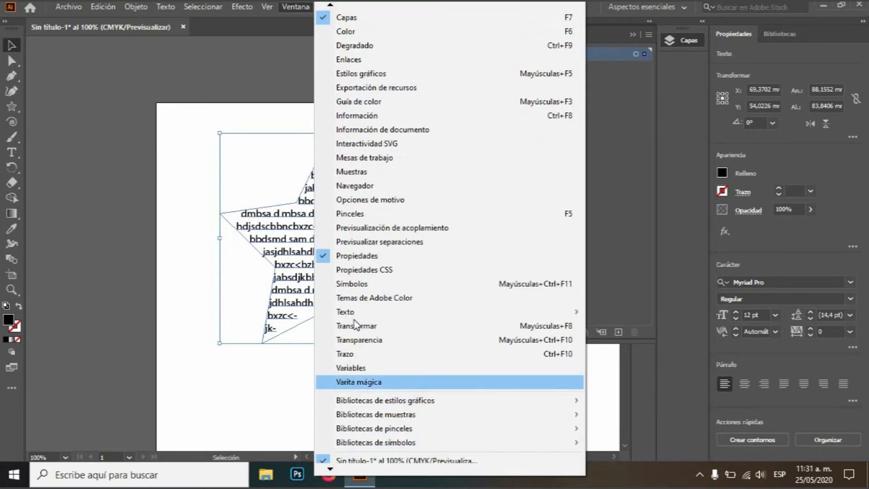
mouse_move(357, 314)
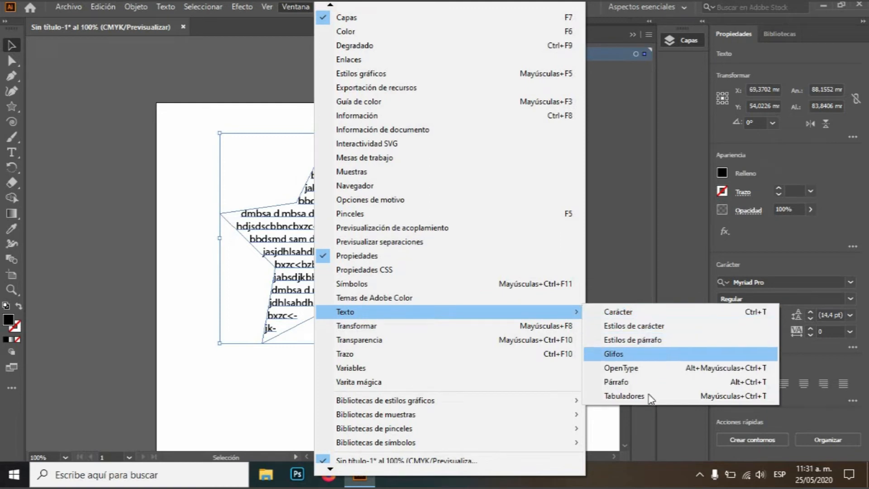
left_click(634, 312)
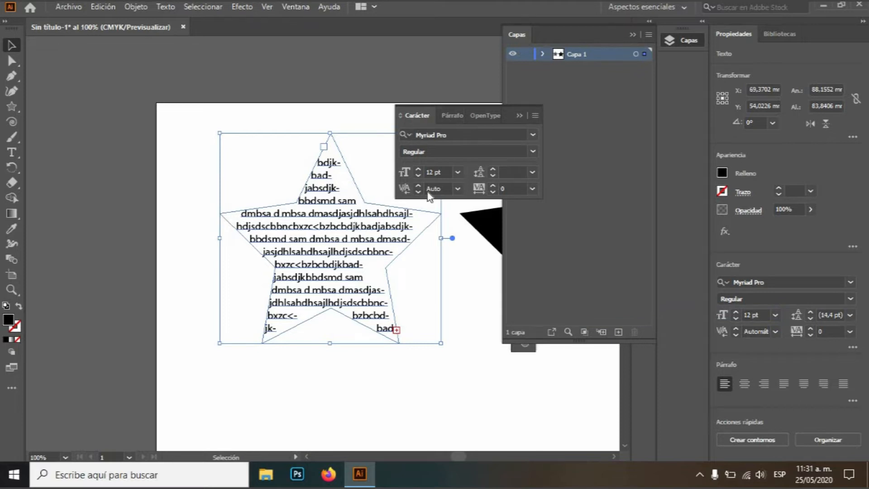
- Set all of the star's text in the Gabriola font
triple_click(341, 252)
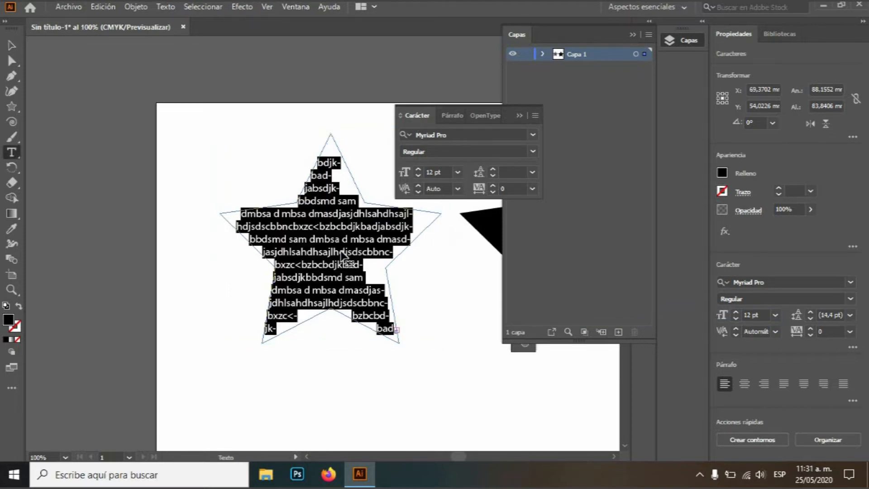
left_click(534, 132)
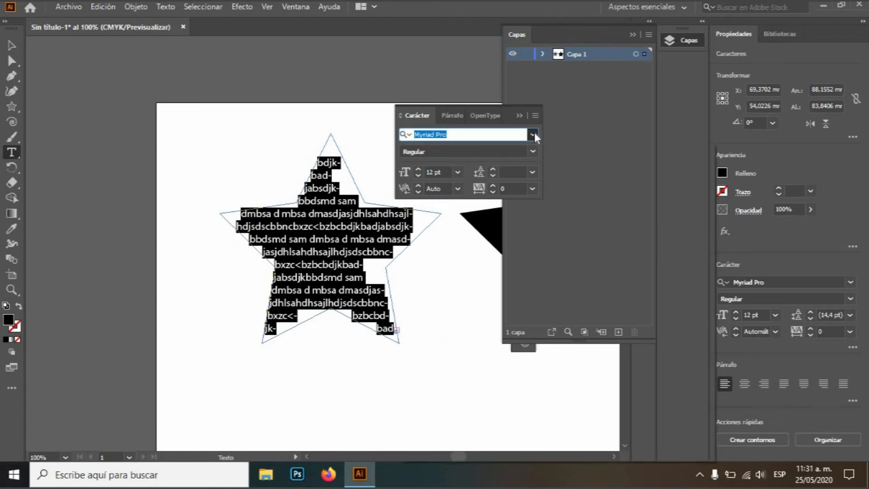
left_click(533, 132)
left_click(533, 132)
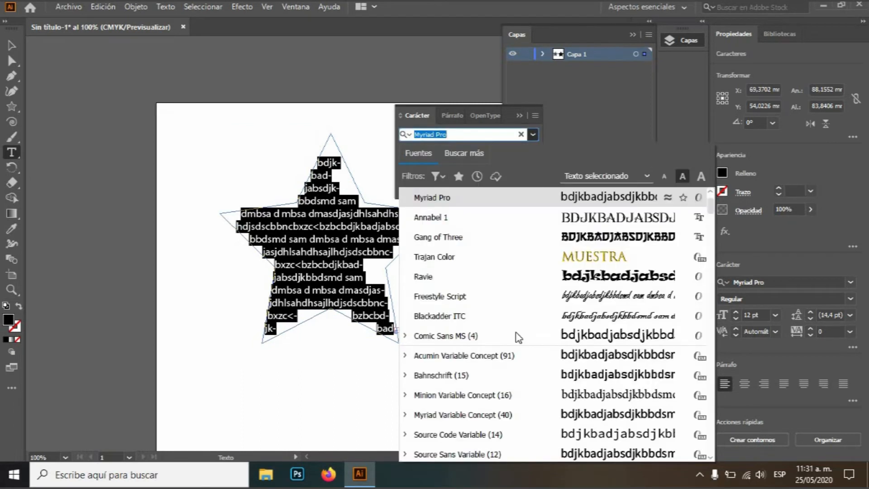
scroll(518, 337, "down", 10)
scroll(518, 337, "down", 10)
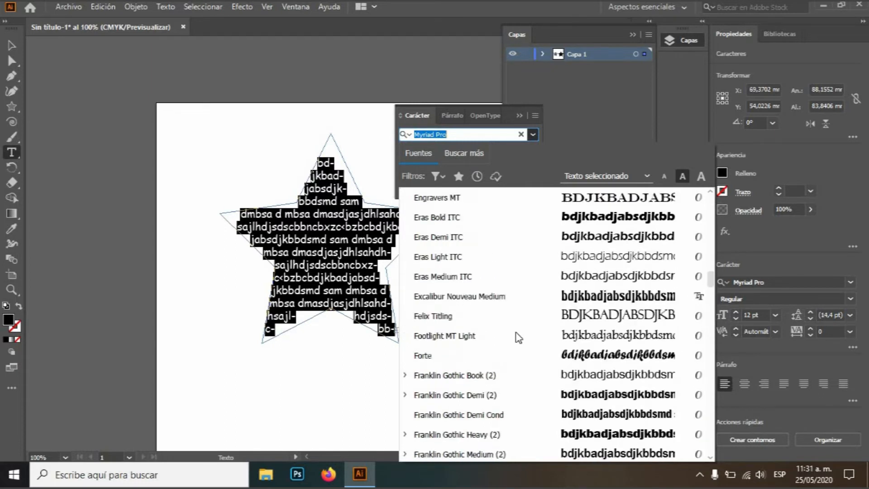
scroll(519, 337, "down", 3)
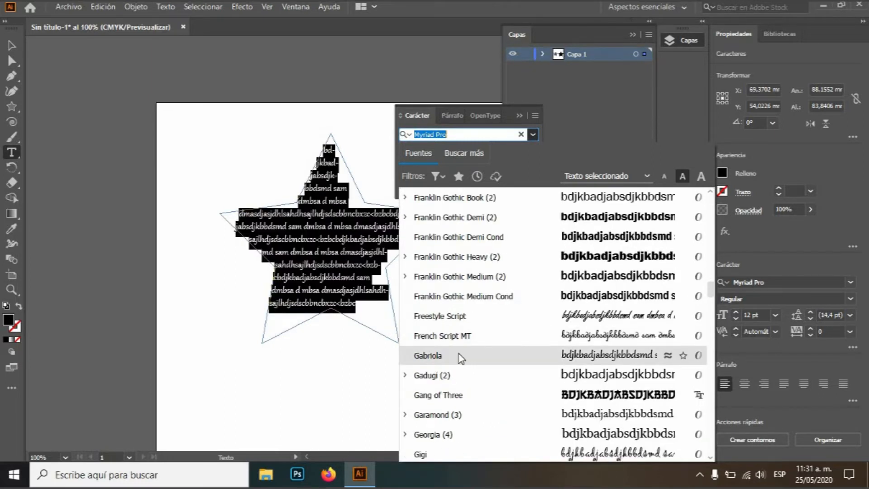
left_click(459, 354)
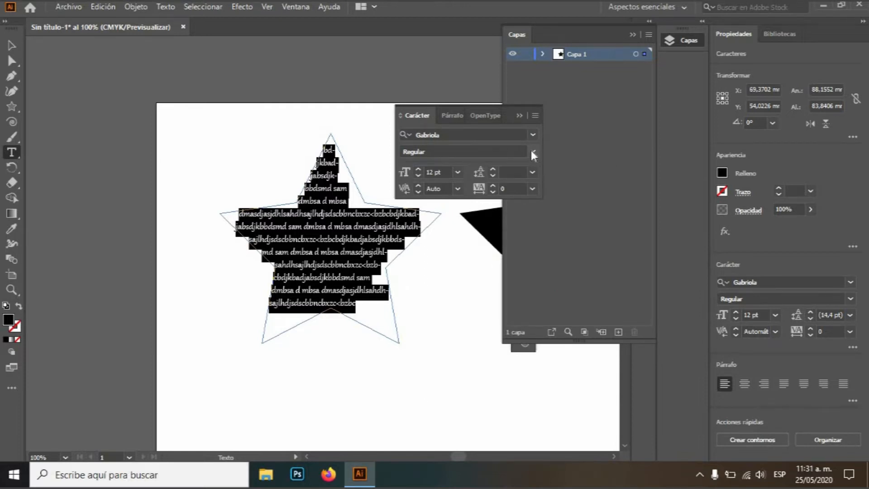
- Change the star text's font to Acumin Variable Concept in the ExtraCondensed Light Italic style
left_click(533, 135)
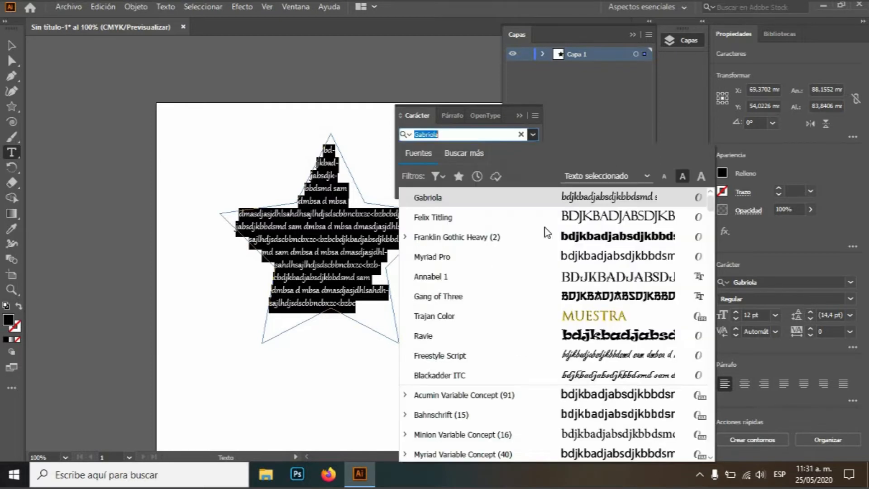
left_click(510, 119)
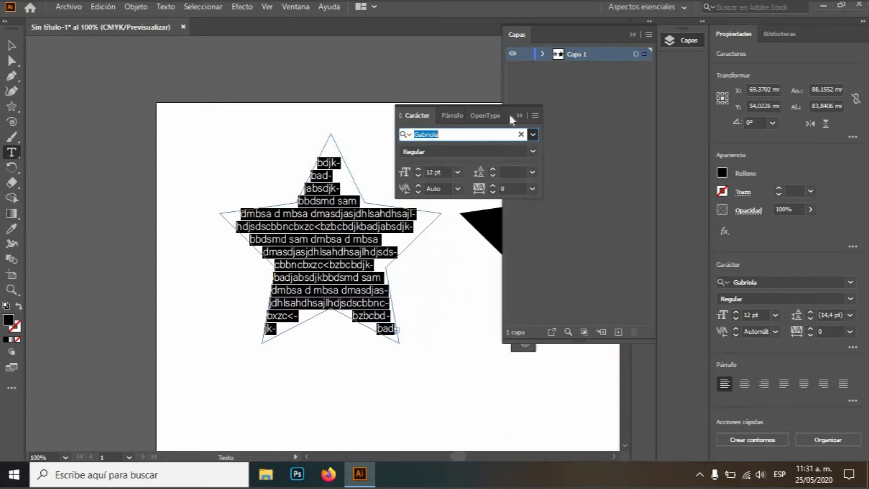
left_click(531, 152)
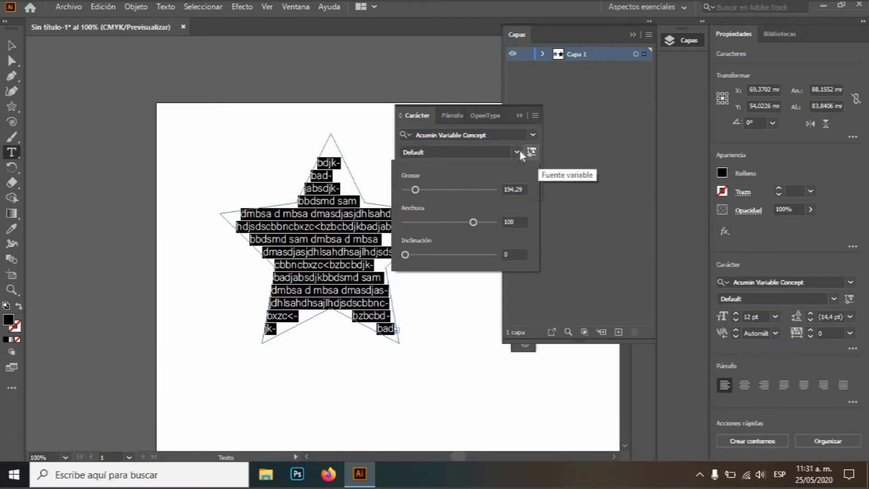
left_click(531, 153)
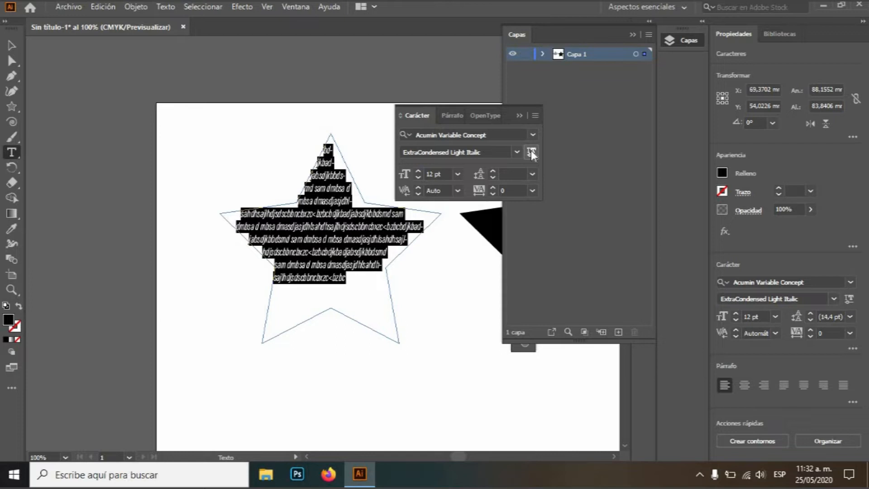
- Customise the variable font of the star's text by increasing its weight and width and reducing its slant
left_click(531, 152)
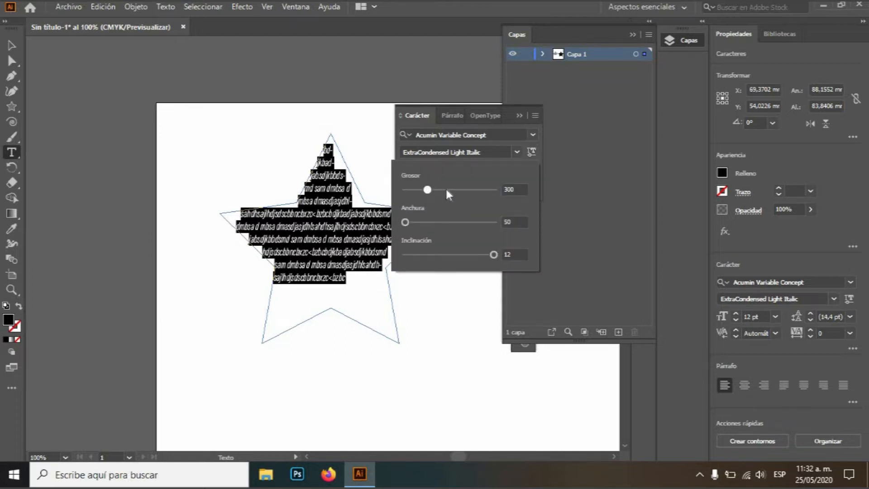
left_click_drag(482, 190, 438, 189)
left_click_drag(436, 221, 470, 223)
left_click_drag(491, 255, 411, 255)
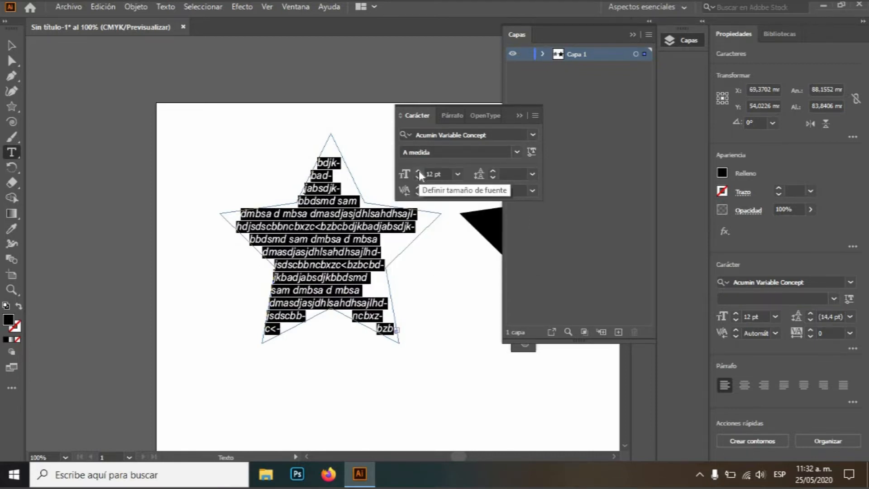
- Set the star text's font size to 9 pt and its leading to 10 pt
left_click(420, 178)
left_click(419, 177)
left_click(420, 178)
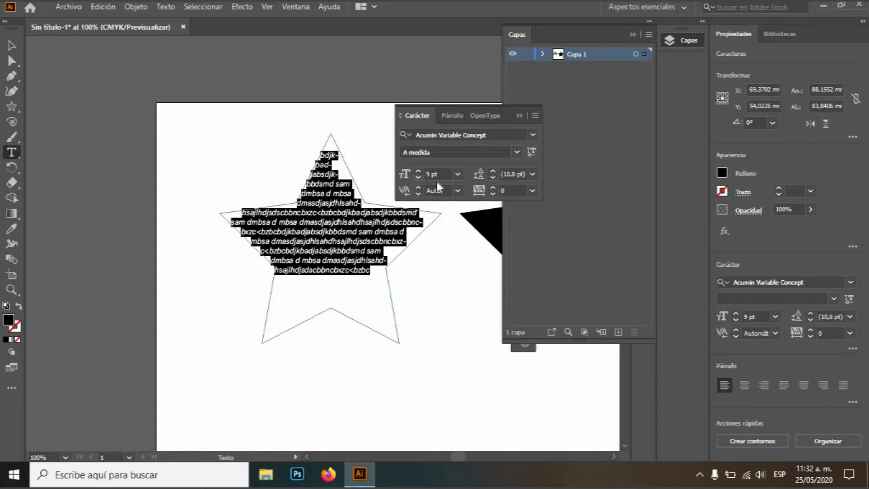
left_click(492, 171)
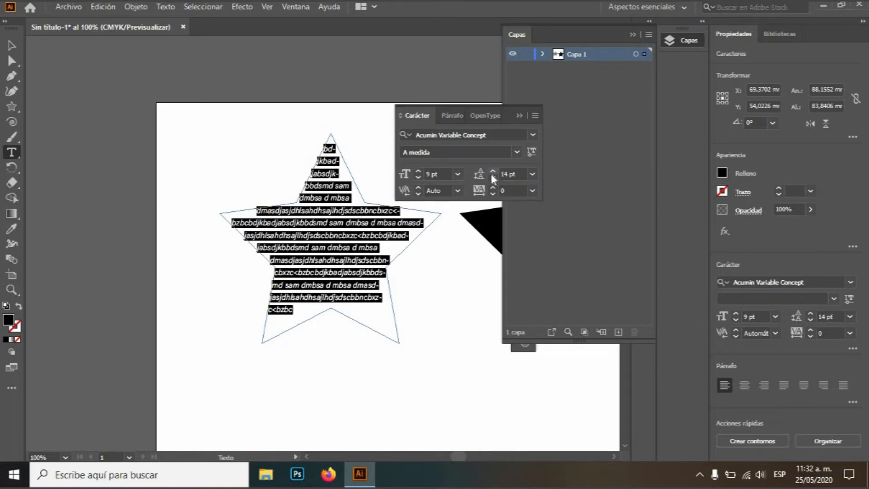
left_click(492, 178)
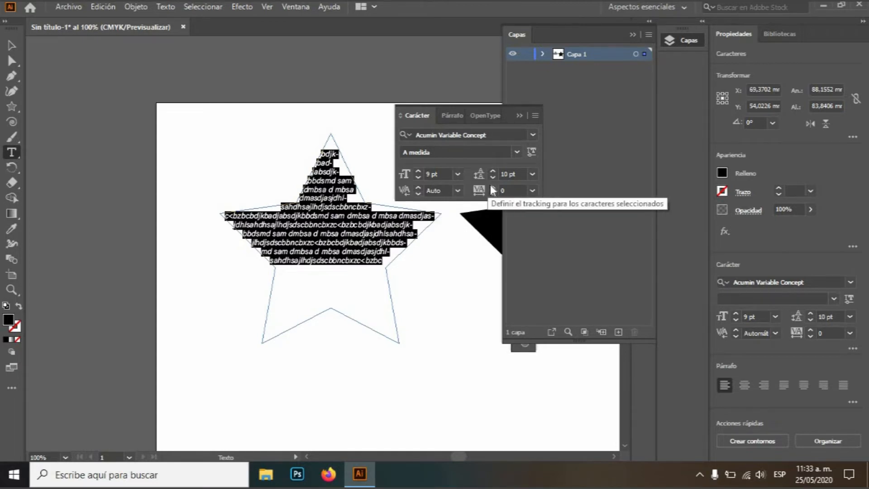
- Justify the star's text with the last line aligned left, and extend the filler text to fill the star
left_click(451, 116)
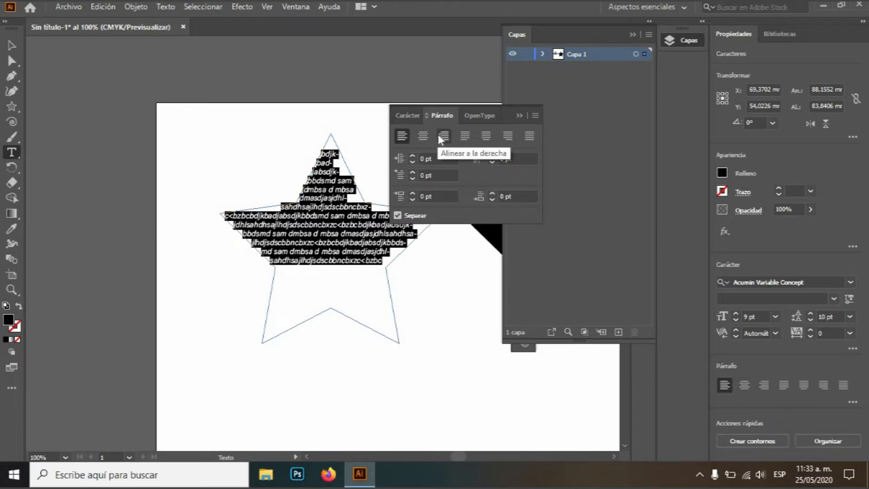
left_click(438, 134)
left_click(422, 135)
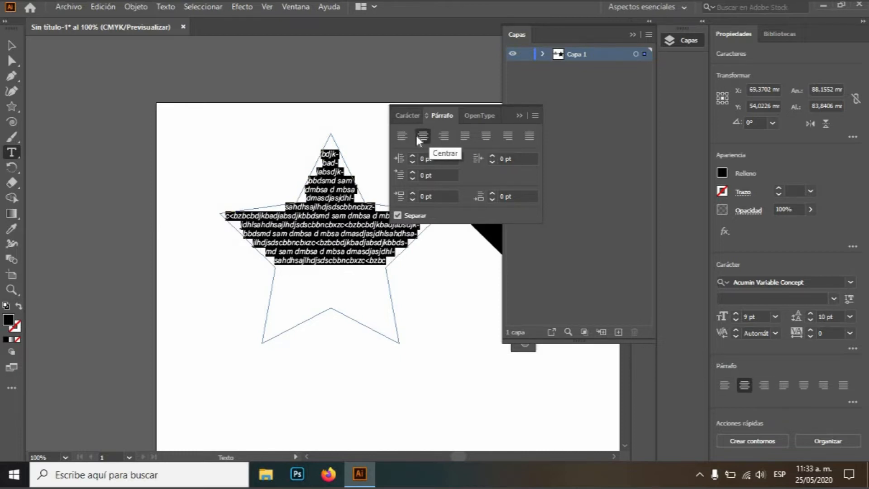
left_click(466, 135)
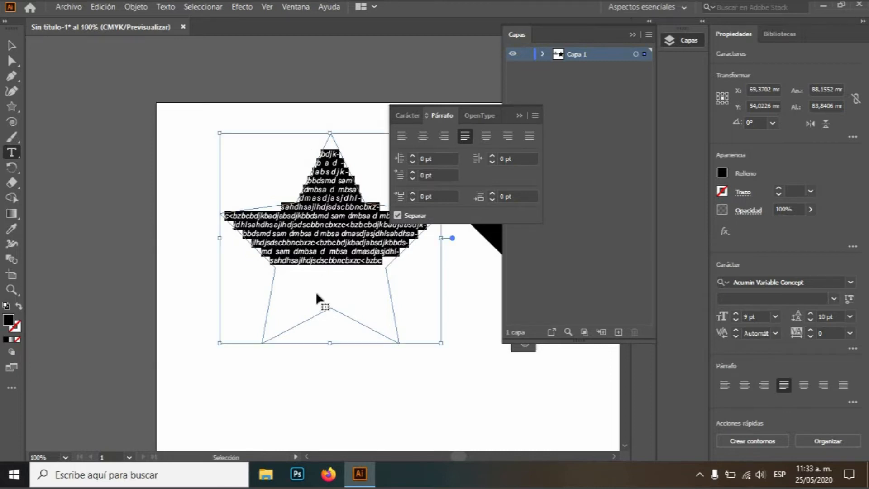
key("Escape")
left_click(129, 144)
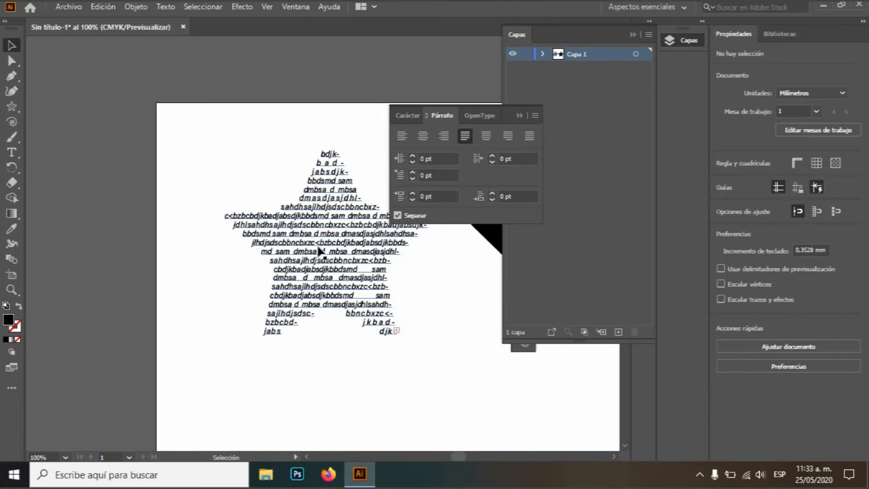
- Reshape the text-filled star by pulling the two inner anchor points beside its top tip outward with Direct Selection
scroll(199, 272, "right", 5)
scroll(186, 295, "right", 2)
scroll(186, 295, "up", 2)
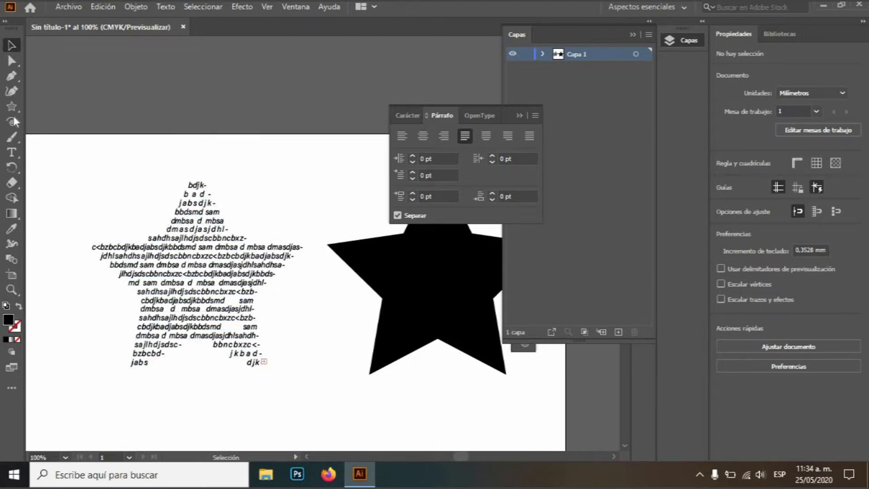
left_click(11, 61)
left_click(231, 236)
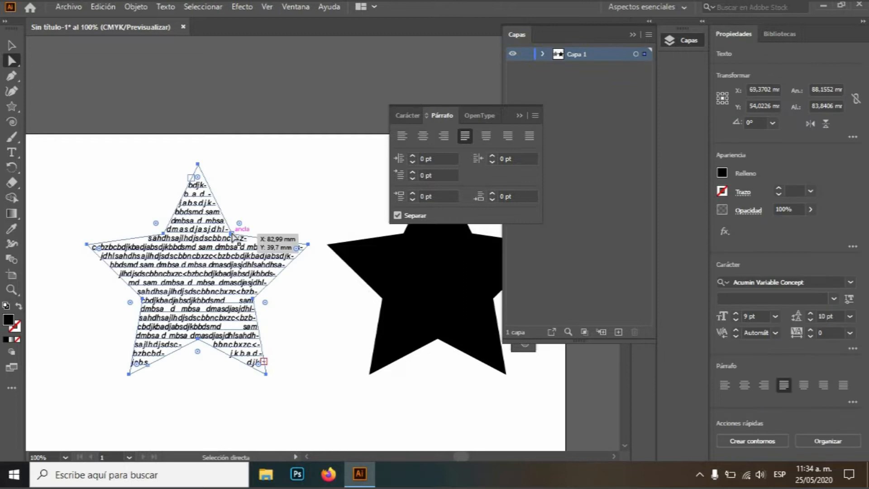
left_click(231, 236)
left_click_drag(231, 236, 262, 192)
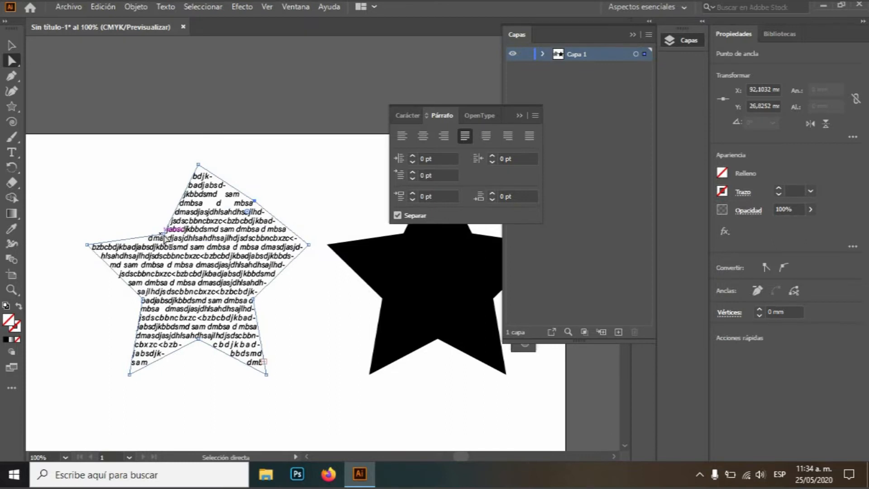
left_click_drag(164, 235, 145, 202)
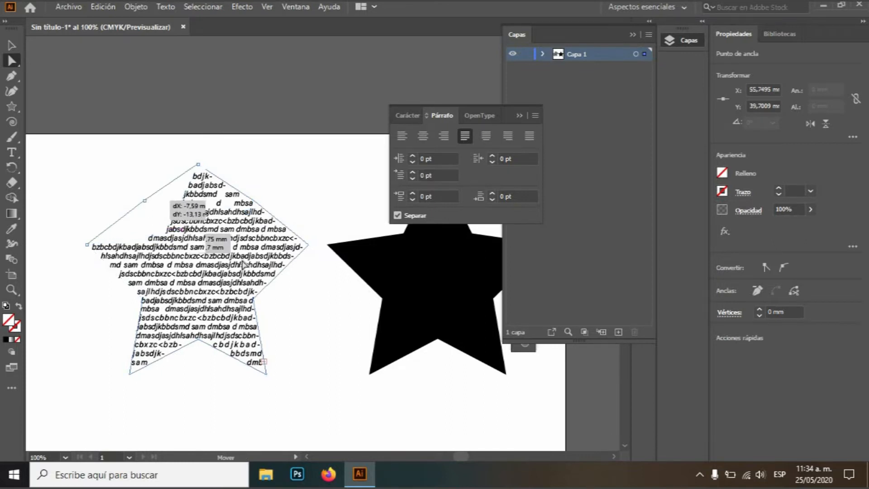
key("v")
key("ctrl+shift+a")
- Try placing filler text along the upper-left edge of the black star with the Type on a Path tool
left_click_drag(172, 274, 152, 273)
scroll(135, 271, "up", 4)
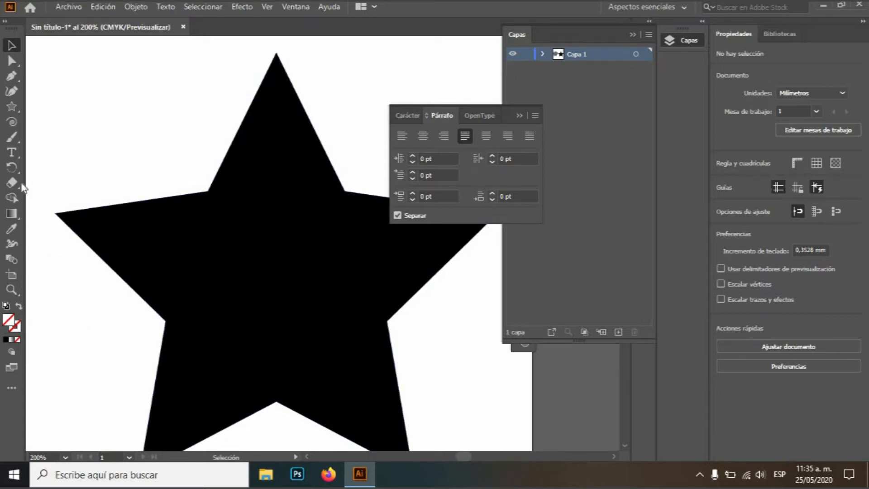
left_click(13, 156)
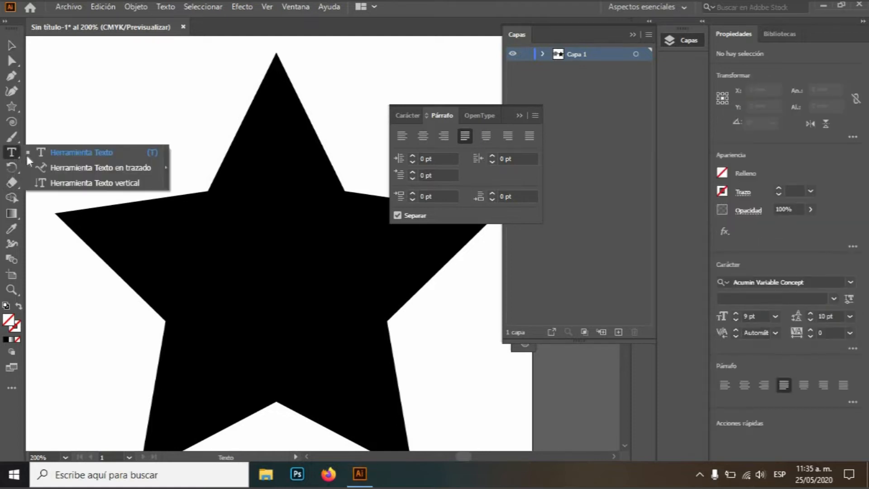
left_click(54, 170)
left_click(122, 199)
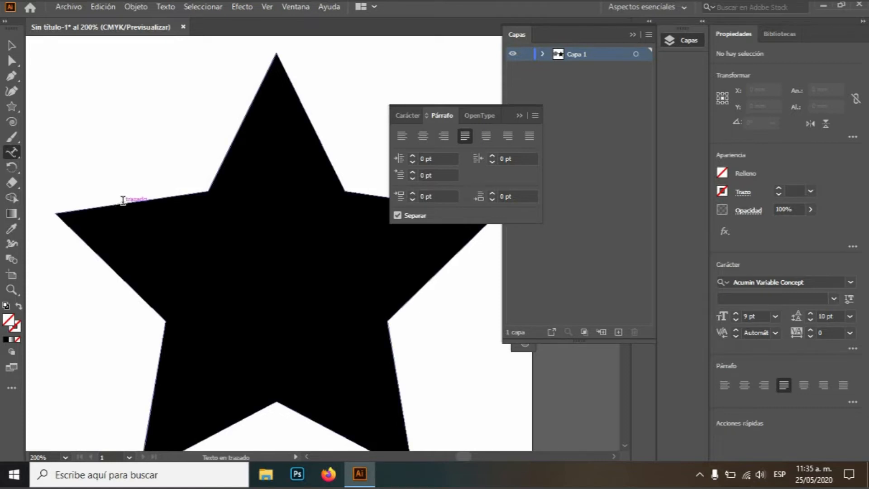
type("vd")
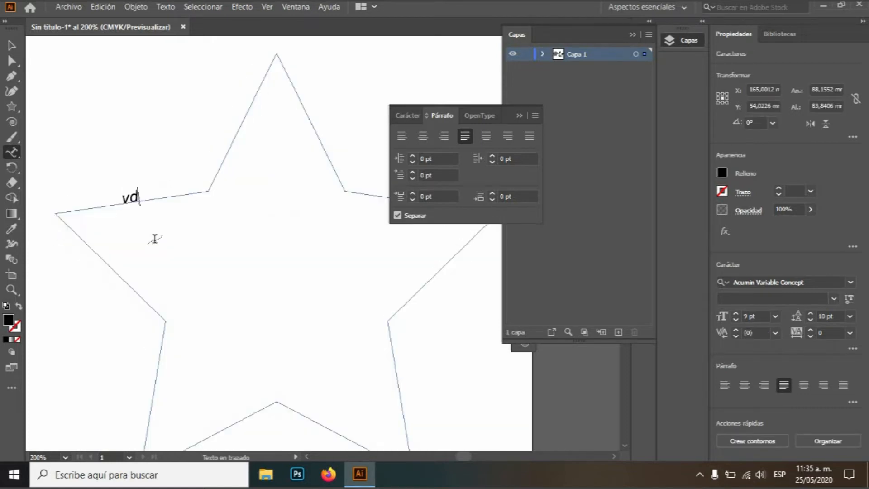
type("dsvdgdgbvcbvcbvcbvcbvb")
key("ctrl")
key("ctrl+z")
- Add filler text along the black star's outline with the Type tool, starting at the top tip and running clockwise
left_click_drag(11, 158, 68, 148)
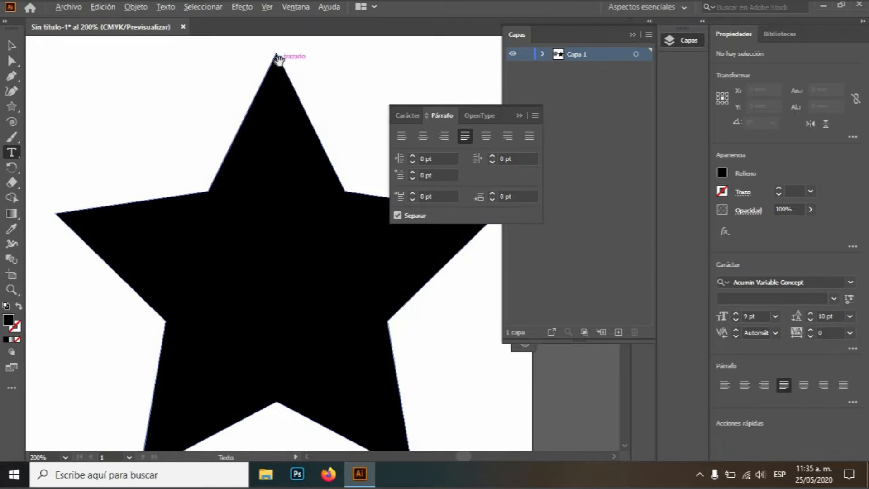
left_click(255, 216)
type("fsdfsdfsdfsdfdf")
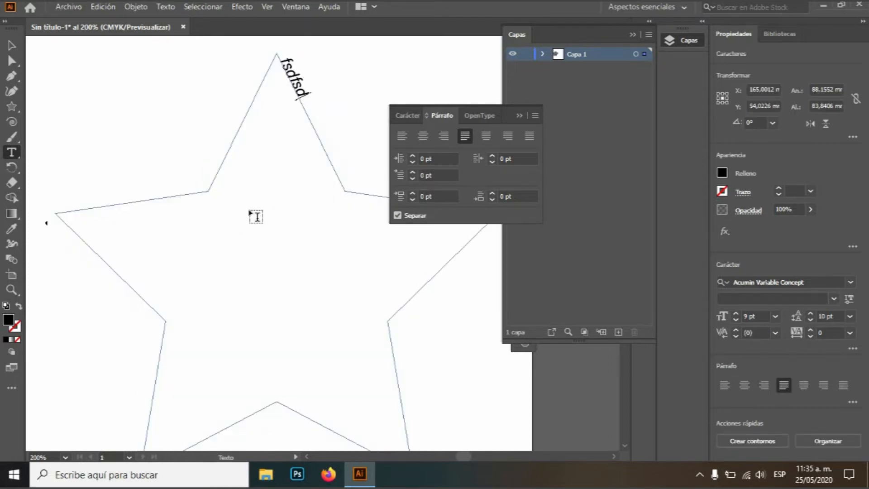
type("fdd")
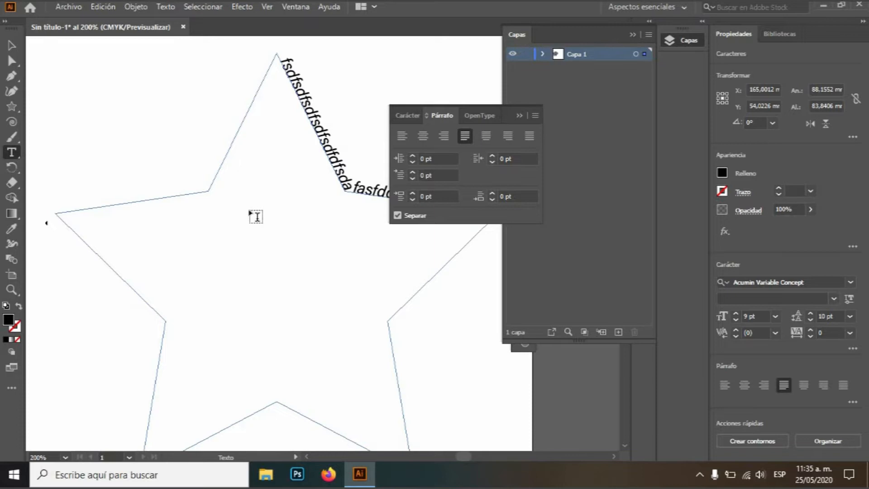
key("ctrl+minus")
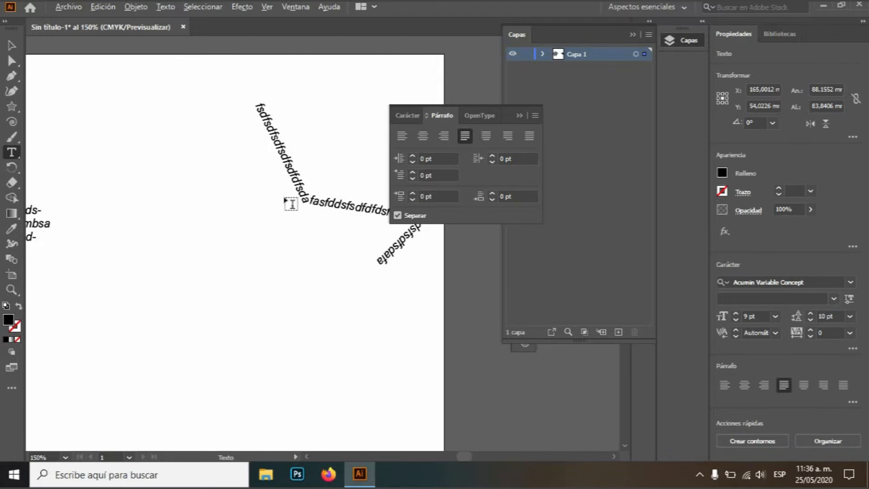
scroll(291, 204, "up", 1)
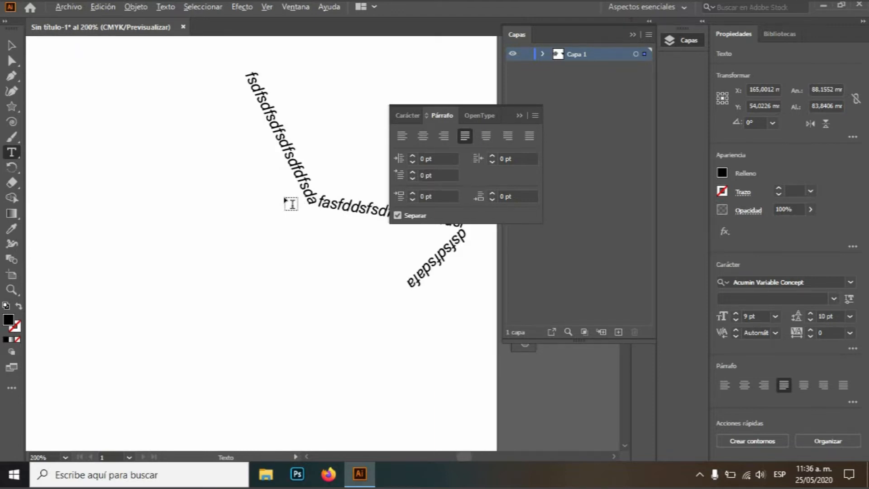
scroll(292, 204, "down", 1)
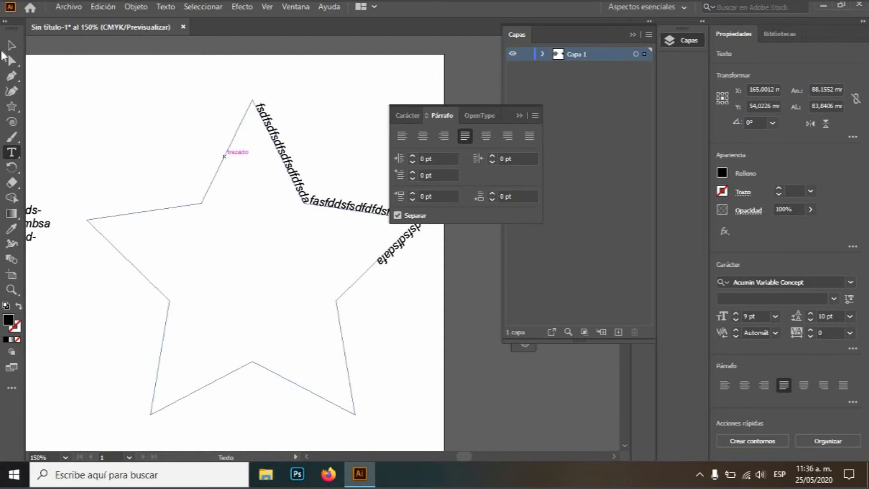
key("v")
- Examine the start, centre and end brackets of the text on the star's outline
scroll(199, 224, "up", 2)
scroll(199, 224, "right", 3)
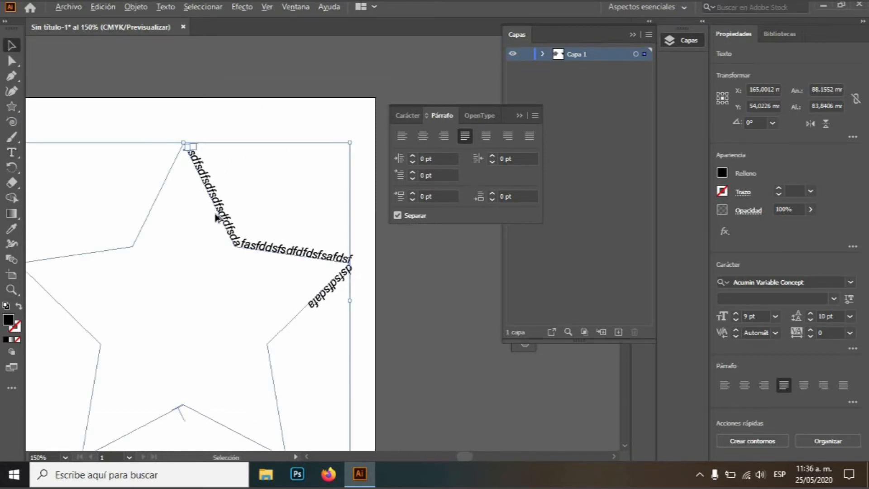
scroll(216, 219, "up", 5)
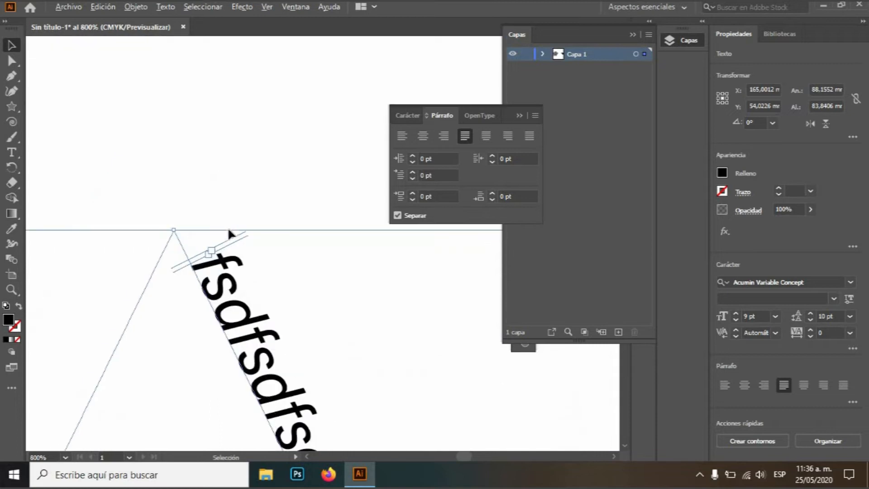
scroll(268, 325, "down", 2)
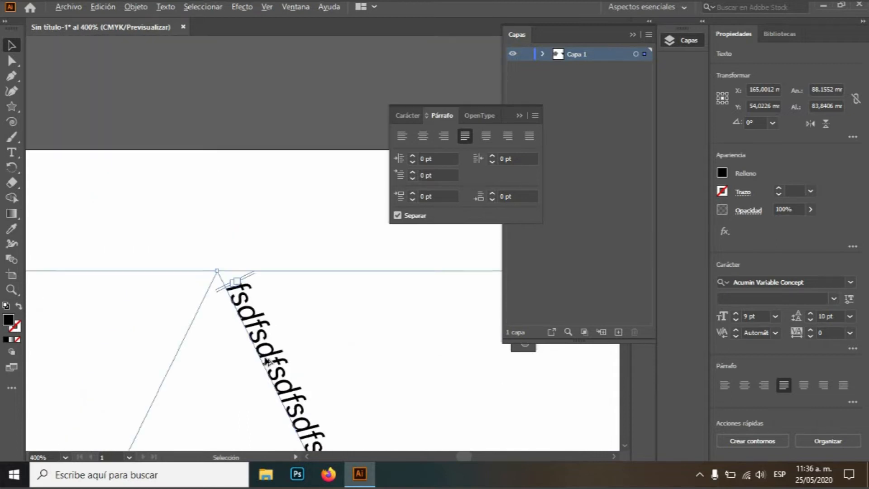
scroll(219, 248, "down", 4)
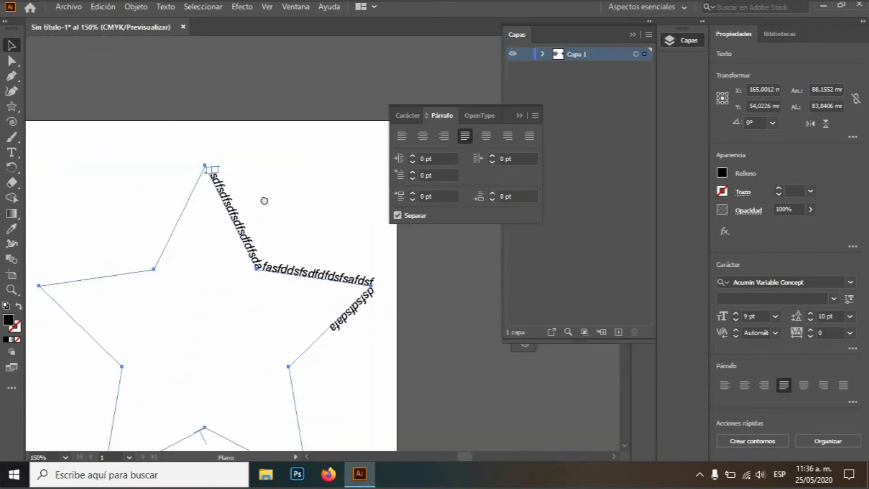
scroll(258, 271, "down", 3)
scroll(252, 320, "up", 3)
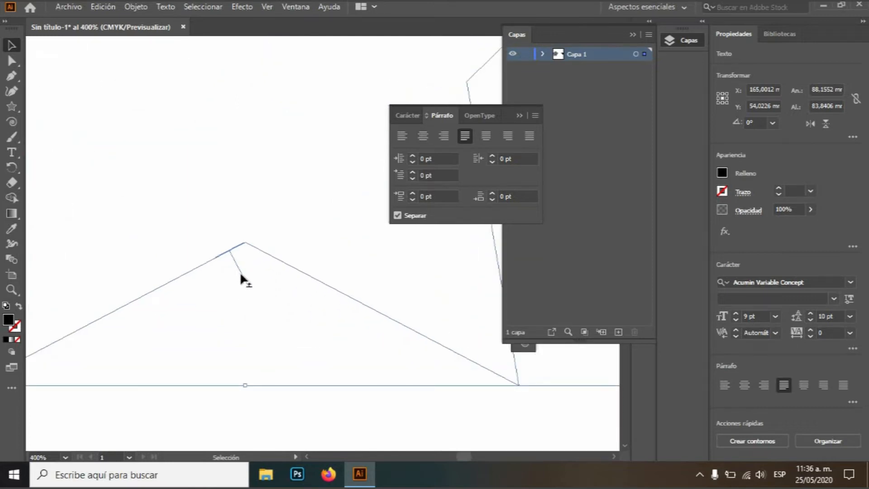
scroll(239, 271, "down", 5)
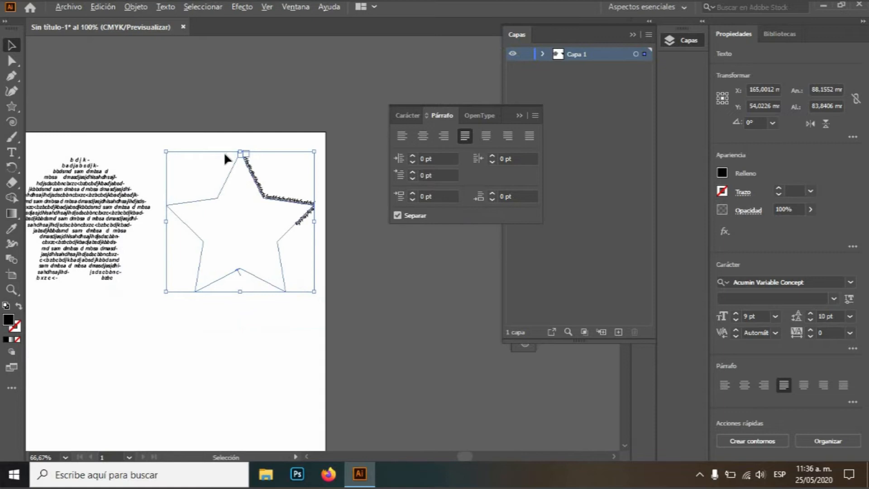
scroll(227, 156, "up", 2)
scroll(217, 212, "up", 3)
scroll(244, 81, "up", 2)
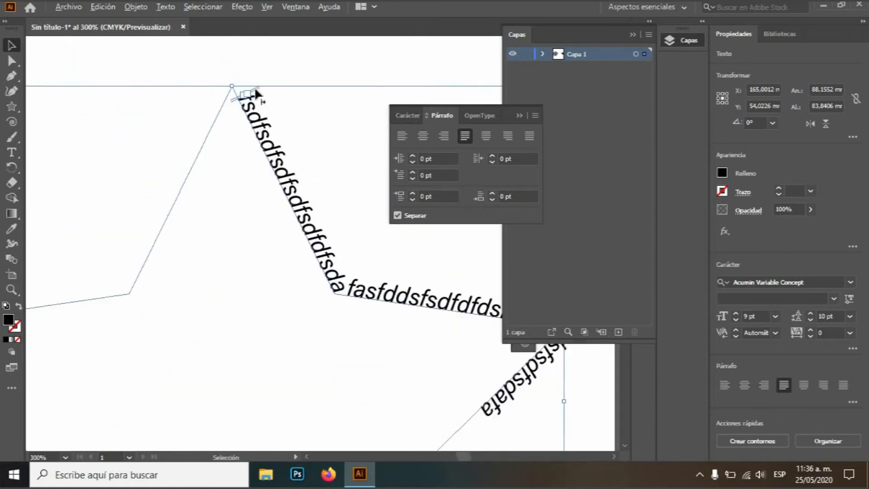
- Move the path text's start bracket to the star's lower-right inner corner and its end bracket near the bottom inner corner
scroll(257, 91, "up", 3)
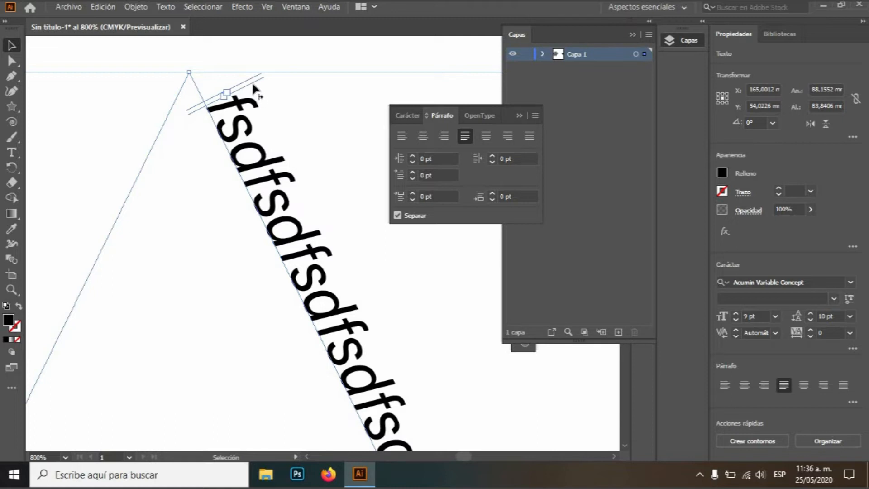
left_click_drag(252, 81, 213, 288)
scroll(213, 290, "down", 4)
scroll(186, 158, "down", 3)
scroll(213, 116, "down", 1)
left_click_drag(221, 88, 286, 267)
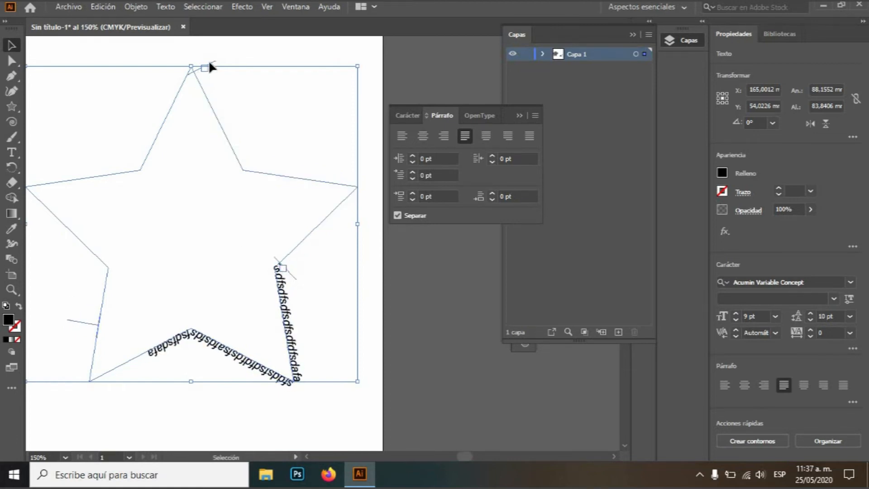
left_click_drag(211, 64, 203, 320)
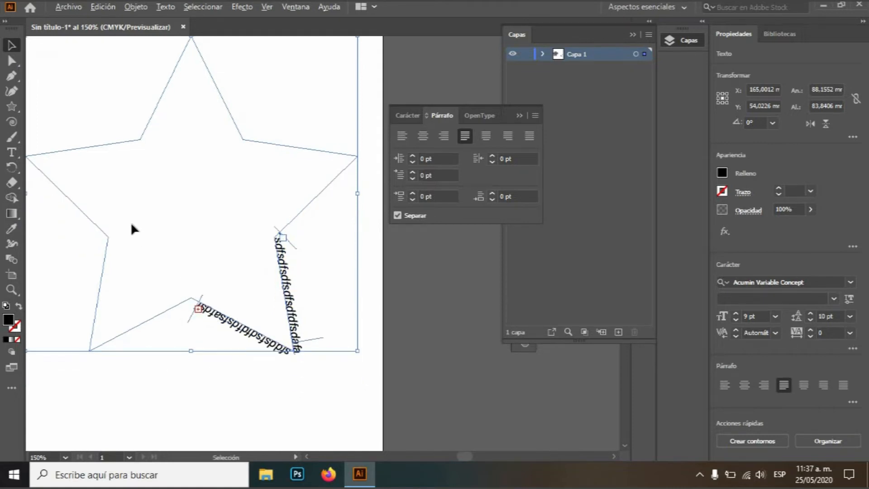
- Flip the path text to the inner side of the star's outline and shift its start to the lower-left tip
scroll(132, 227, "down", 1)
scroll(192, 278, "up", 1)
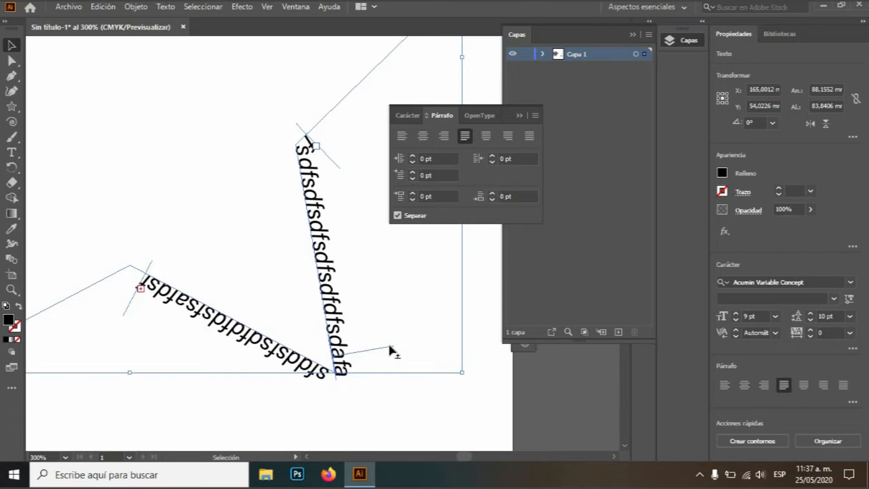
left_click_drag(389, 346, 243, 261)
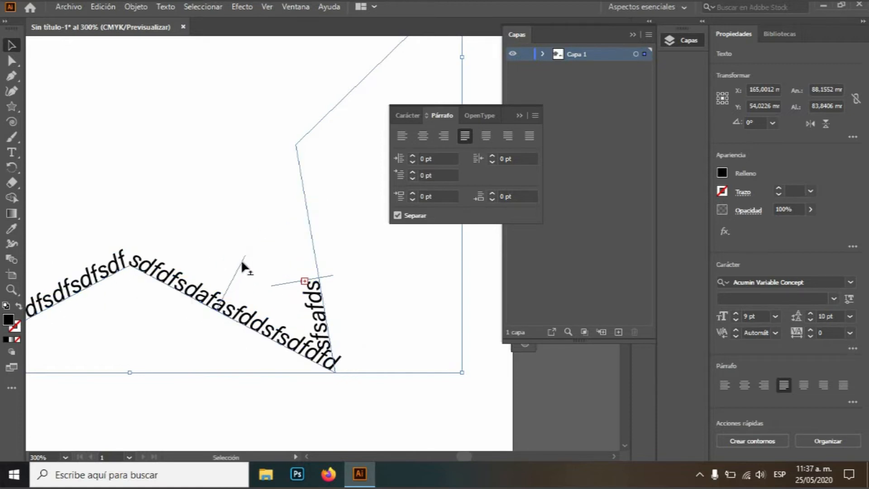
scroll(240, 256, "down", 1)
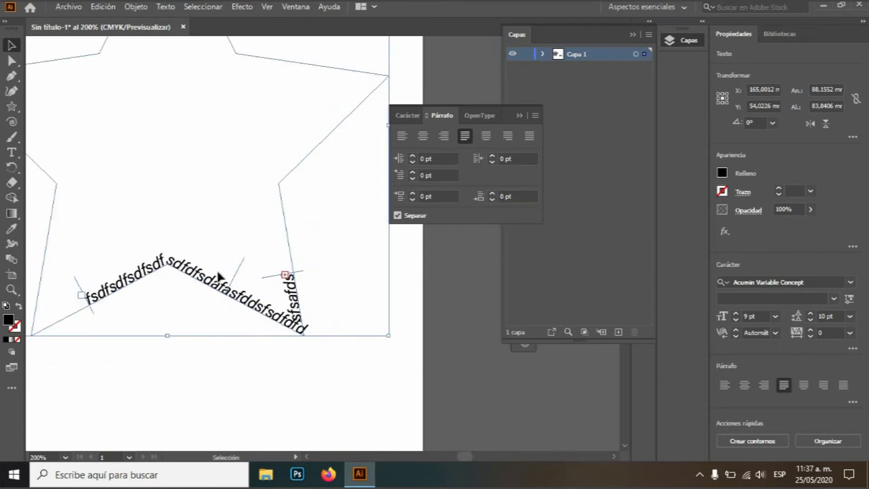
mouse_move(79, 284)
left_mouse_down()
mouse_move(46, 295)
mouse_move(64, 277)
left_mouse_up()
scroll(423, 277, "left", 3)
scroll(423, 277, "down", 2)
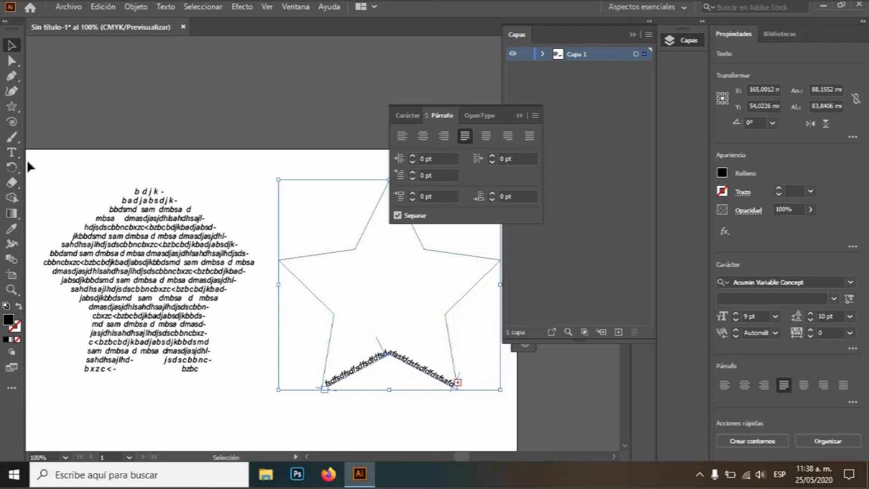
- Add text below the stars with a first name in capitals and "Creativo Multimedia" beneath it
left_click(146, 254)
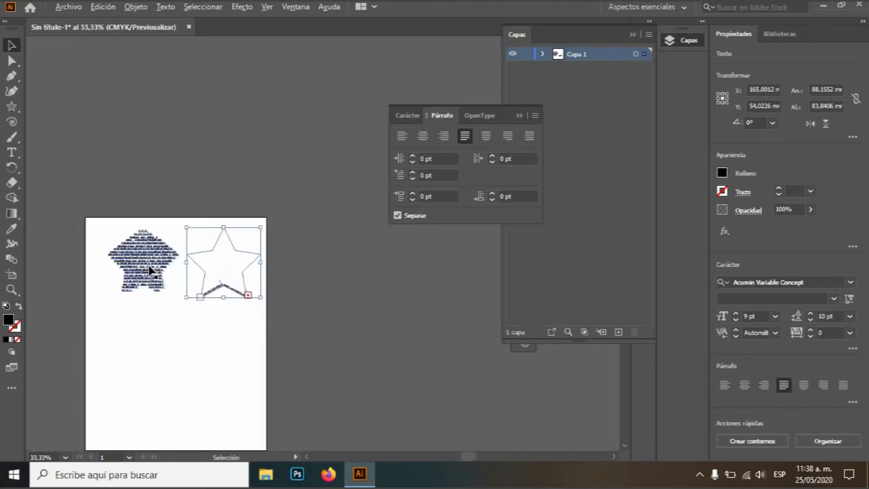
left_click_drag(168, 341, 189, 170)
left_click(12, 152)
left_click(210, 280)
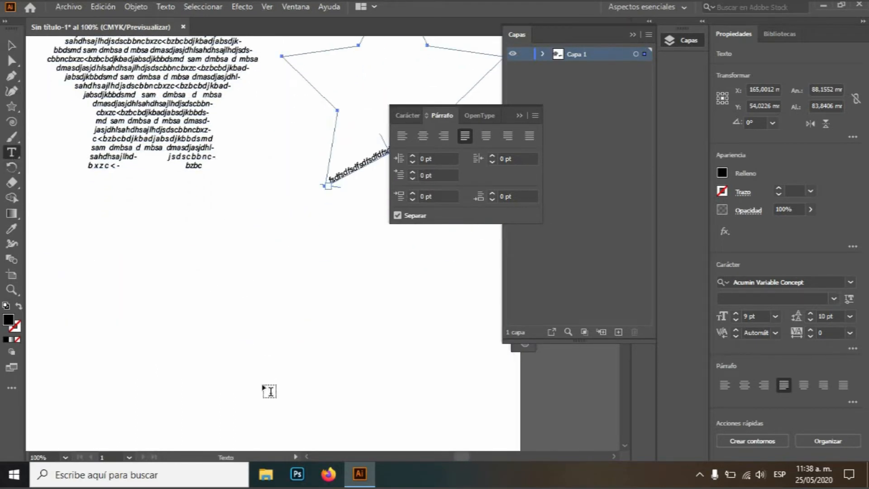
type("GONZALO")
key("ctrl+plus")
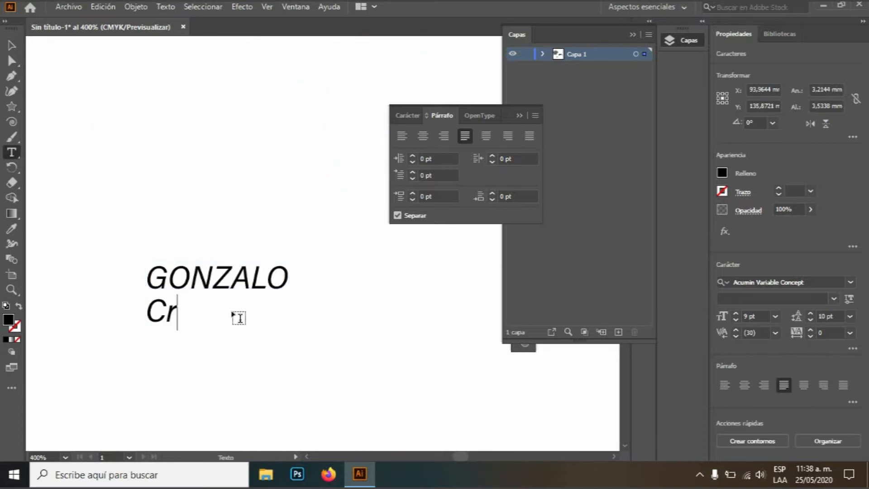
type("Creativo Multimedia")
- Enlarge the name to about 17 pt to match the width of "Creativo Multimedia" and move it slightly upward
left_click(382, 225)
left_click(234, 284)
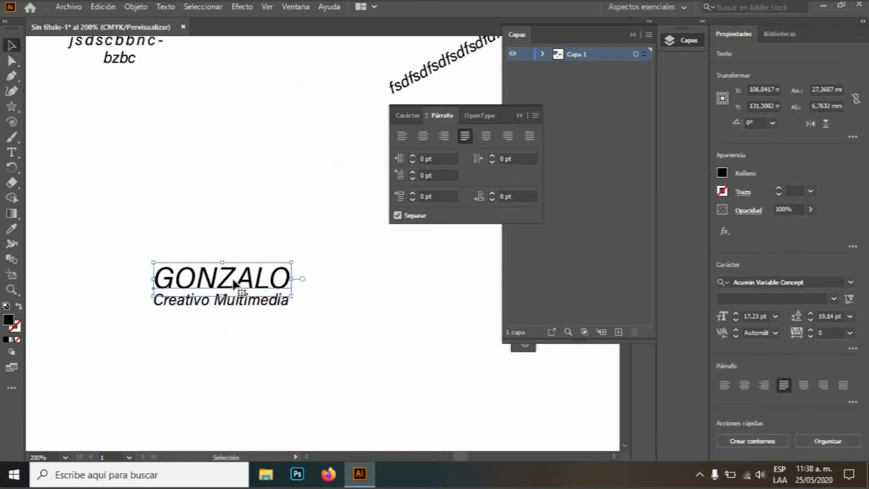
left_click(244, 323)
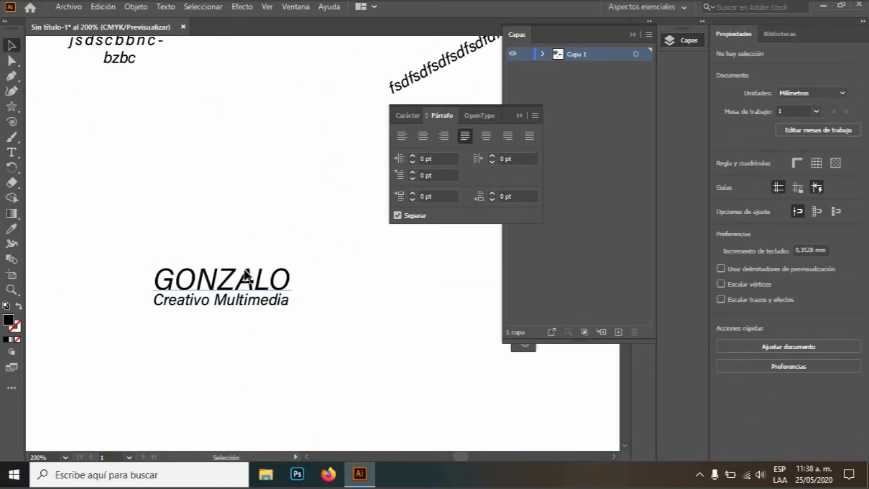
left_click(243, 271)
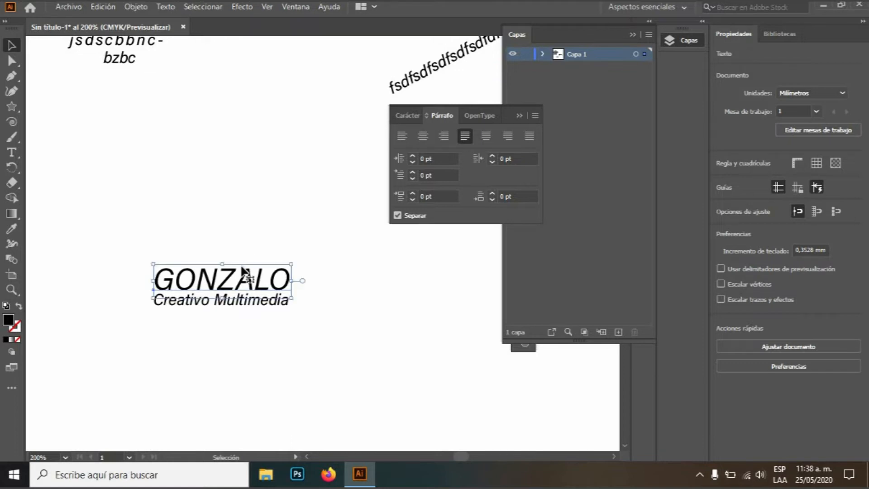
left_click_drag(242, 266, 242, 264)
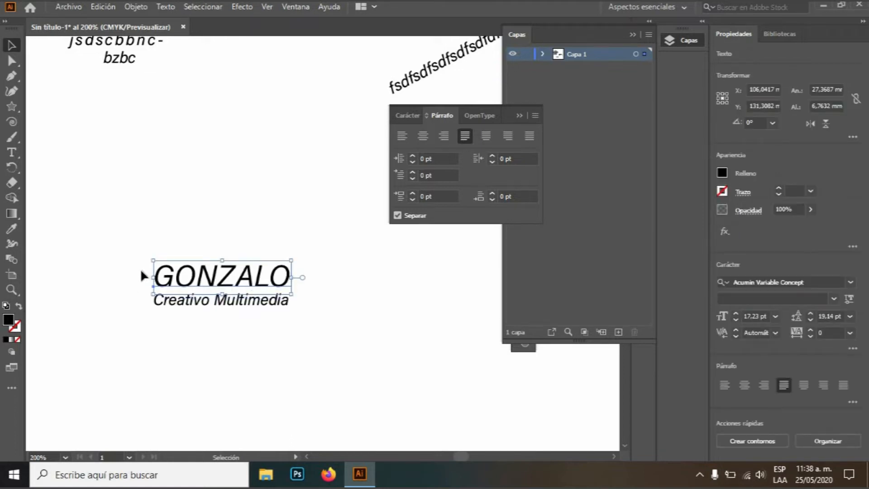
- Set the font of the capitalised name to Gill Sans Ultra Bold
left_click(406, 115)
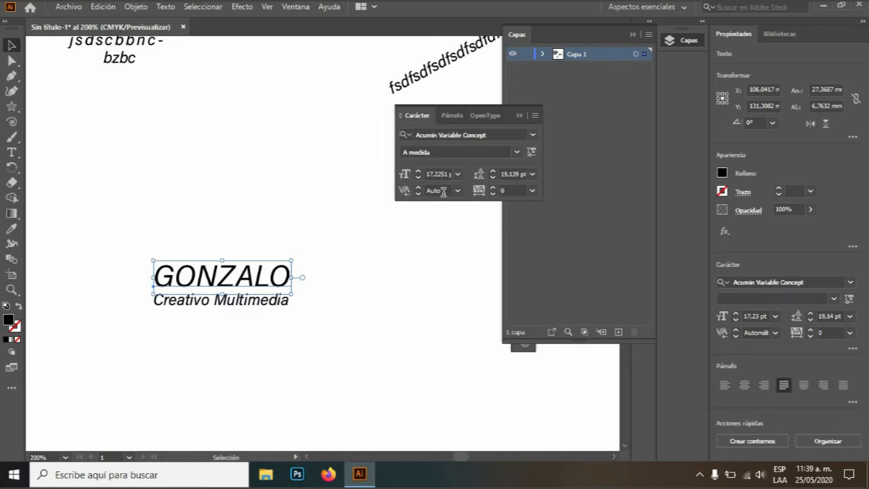
left_click(533, 134)
scroll(514, 349, "down", 10)
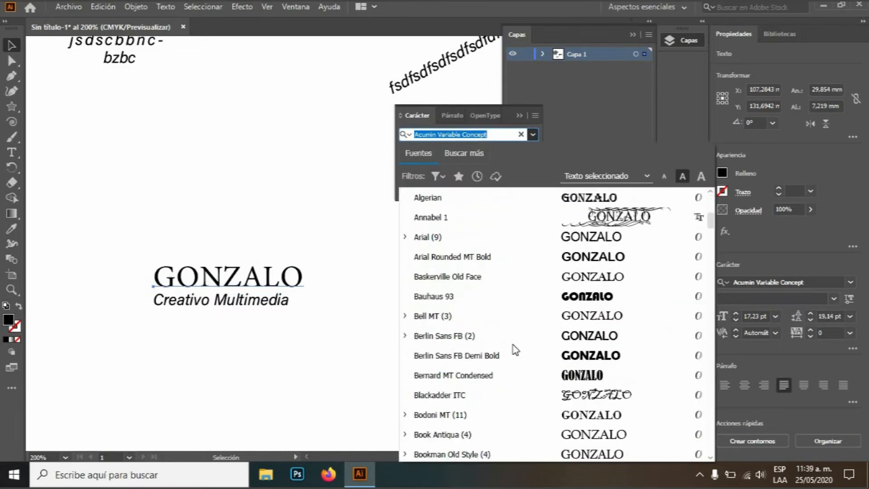
scroll(515, 349, "down", 9)
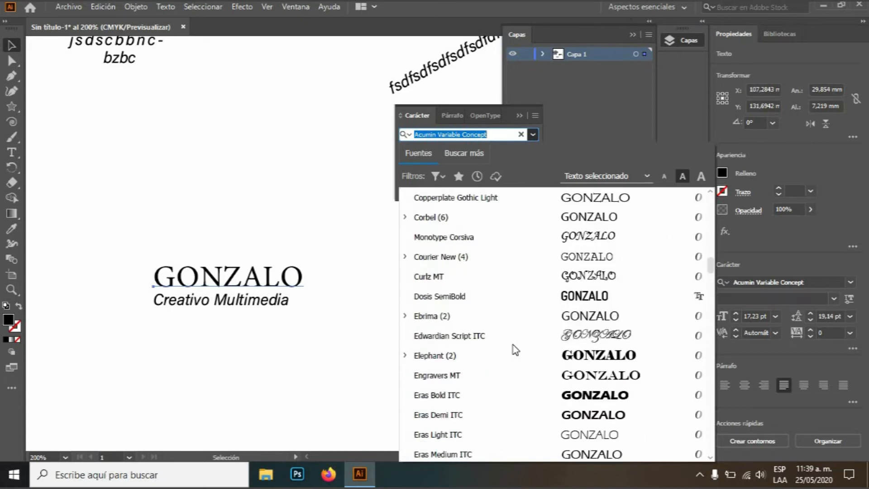
scroll(515, 348, "down", 8)
left_click(515, 244)
- Enlarge "Creativo Multimedia" to about 11.48 pt so it nearly spans the name's width
left_click(312, 302)
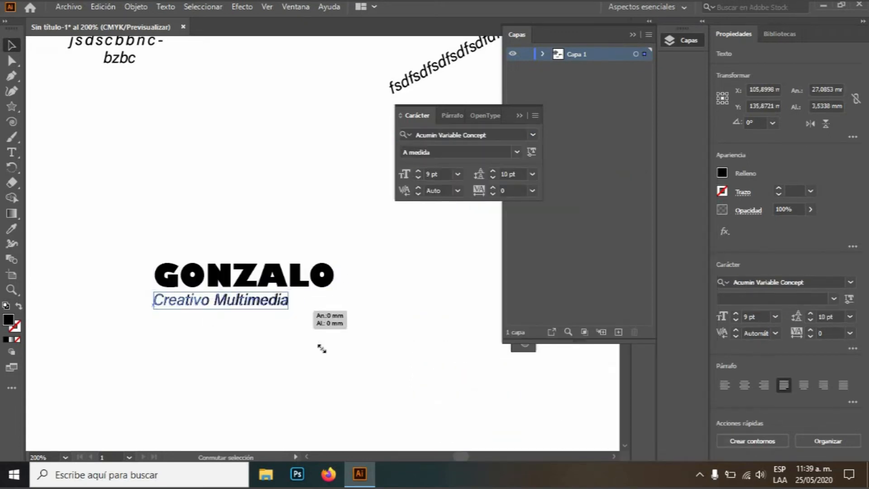
scroll(235, 273, "up", 4)
scroll(235, 273, "down", 2)
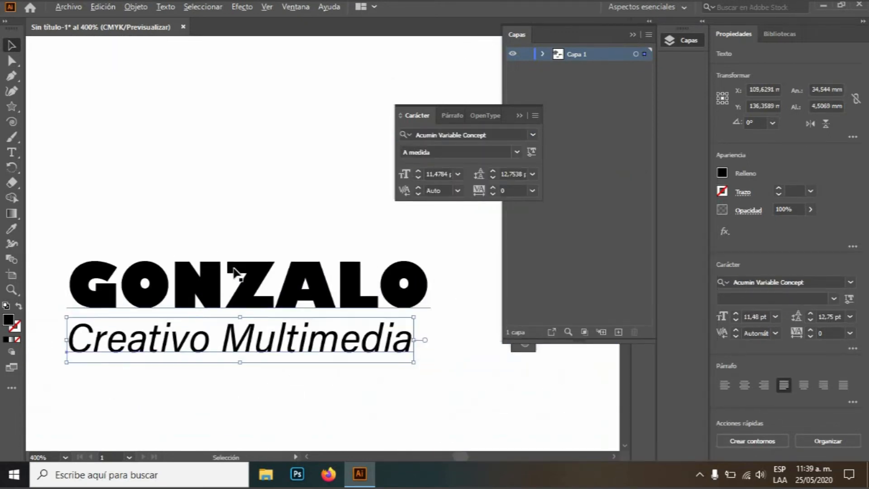
scroll(235, 272, "up", 6)
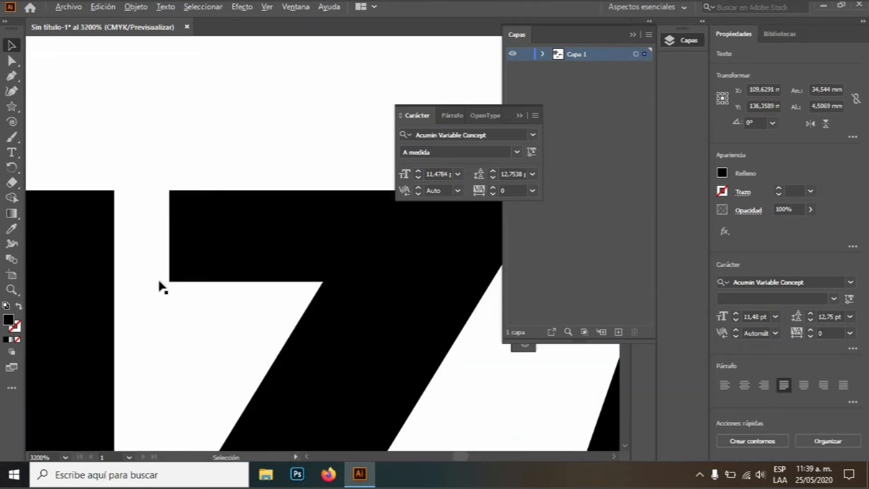
scroll(406, 274, "down", 6)
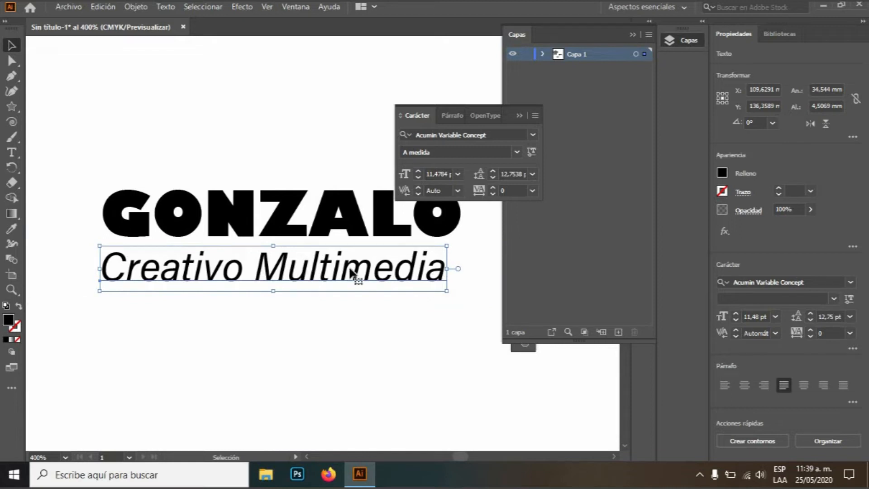
- Set the font of "Creativo Multimedia" to Source Serif Variable Roman and examine its serifs up close
left_click(533, 135)
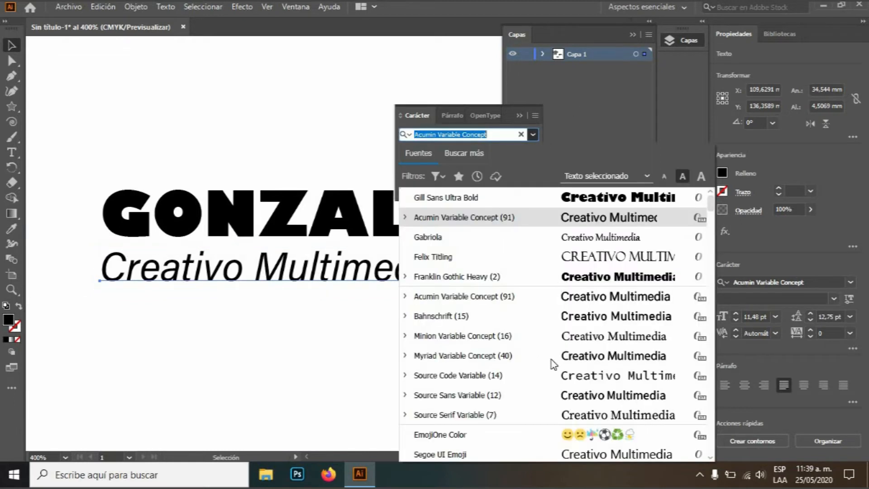
scroll(541, 297, "down", 2)
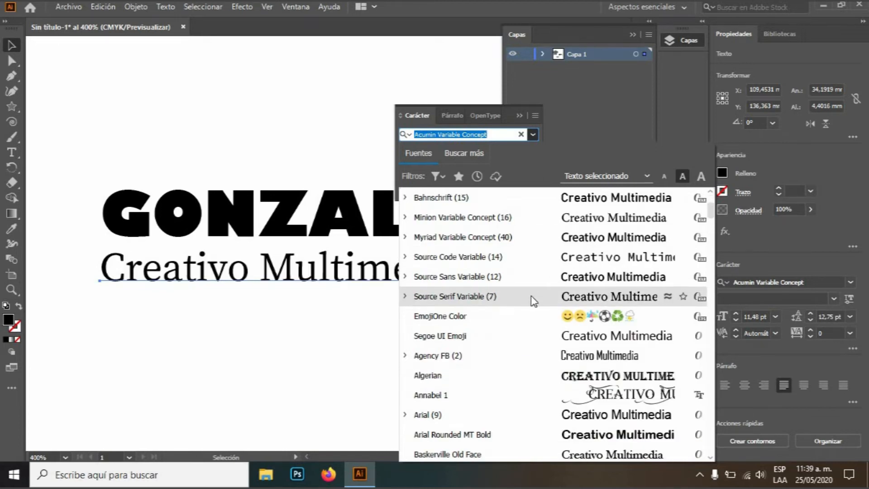
left_click(531, 301)
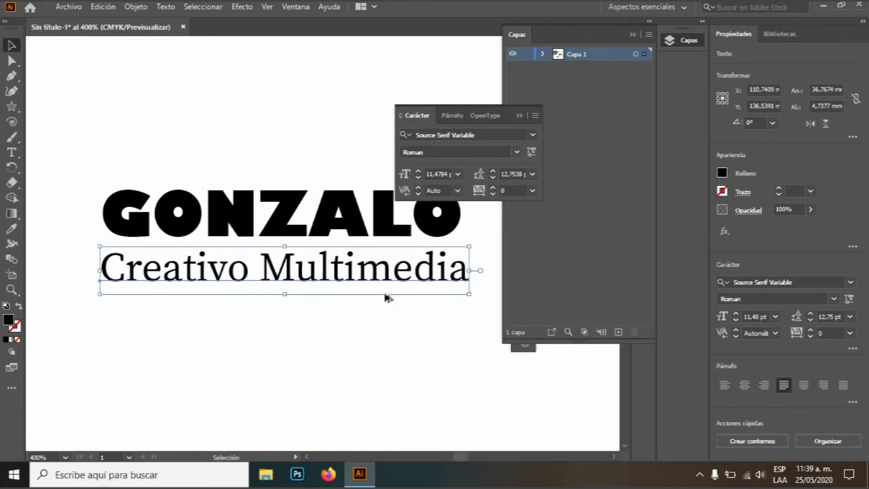
scroll(384, 295, "up", 3)
scroll(320, 287, "up", 3)
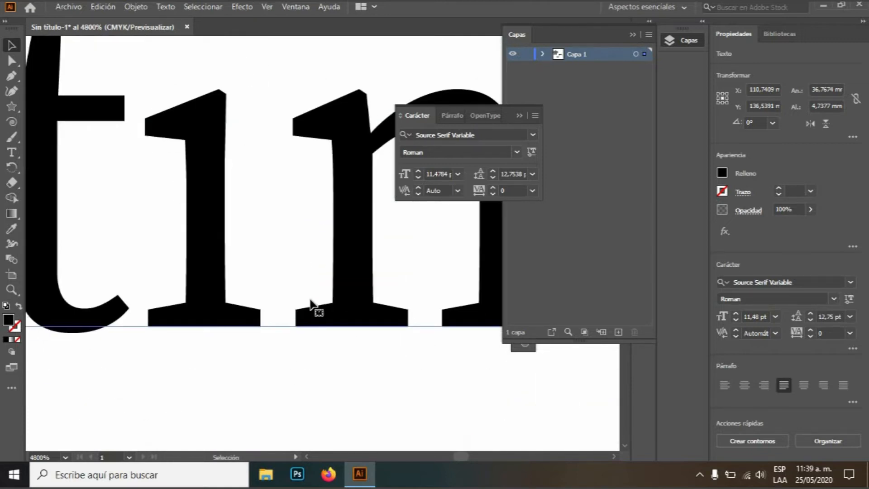
scroll(311, 298, "down", 8)
scroll(312, 298, "up", 1)
scroll(309, 294, "down", 2)
scroll(288, 248, "up", 1)
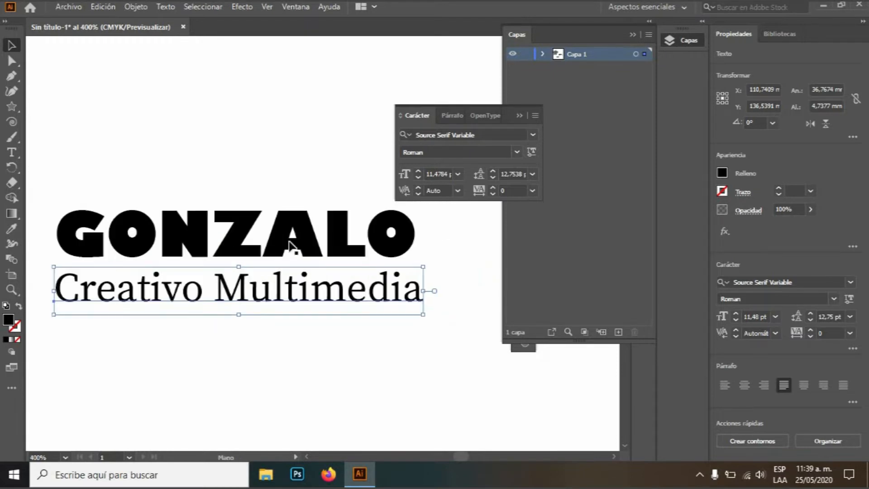
- Scale "Creativo Multimedia" down slightly to match the width of the name above it
left_click(289, 245)
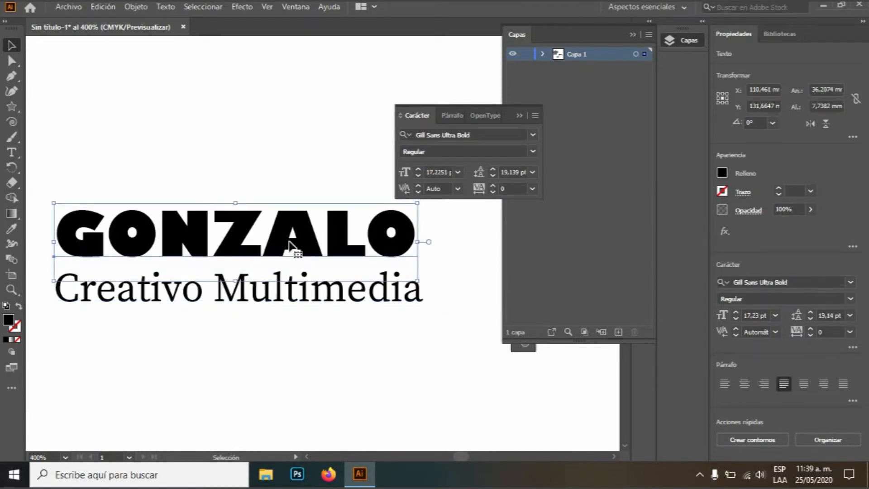
left_click(304, 299)
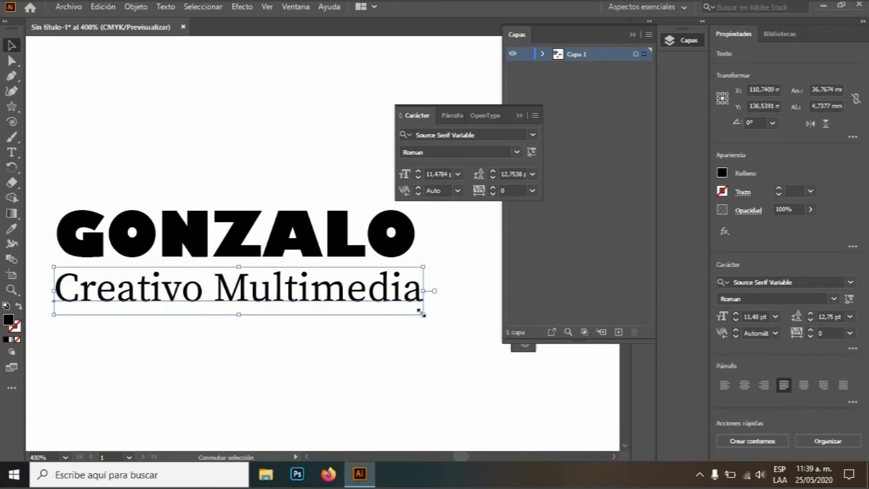
scroll(289, 290, "down", 1)
- Browse the installed font families for the name and choose Ink Free
left_click(285, 233)
scroll(281, 287, "up", 1)
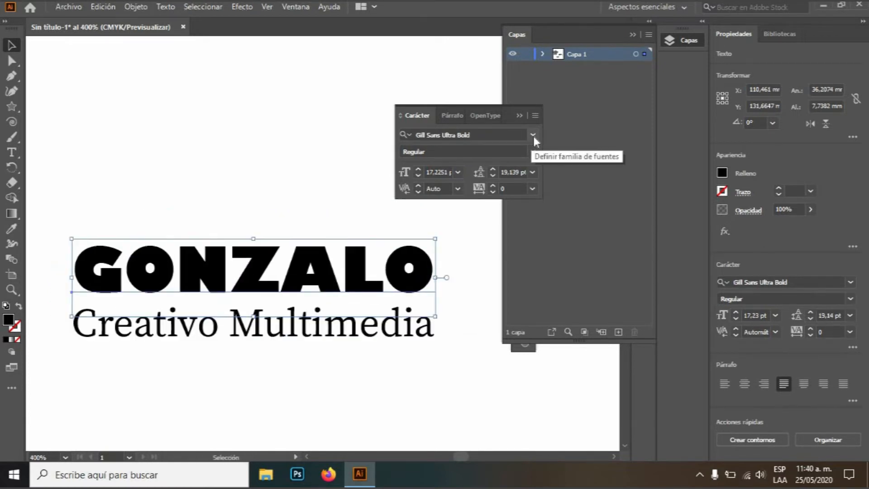
left_click(533, 135)
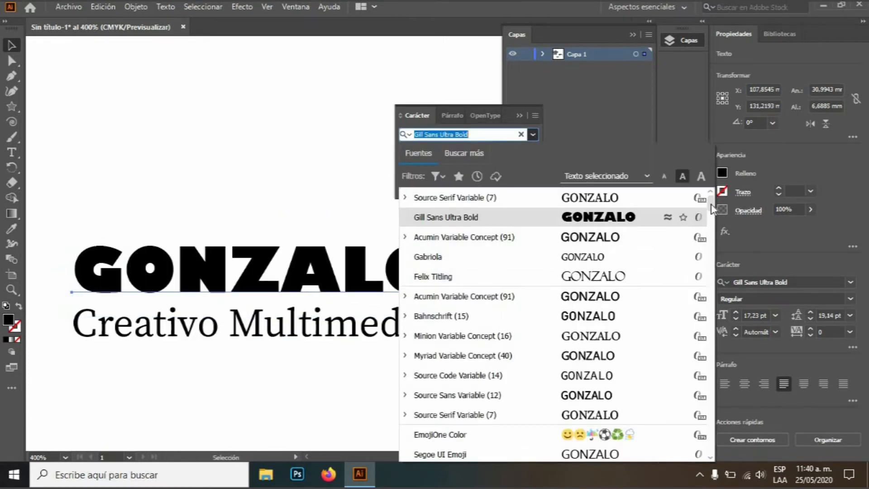
scroll(709, 335, "down", 20)
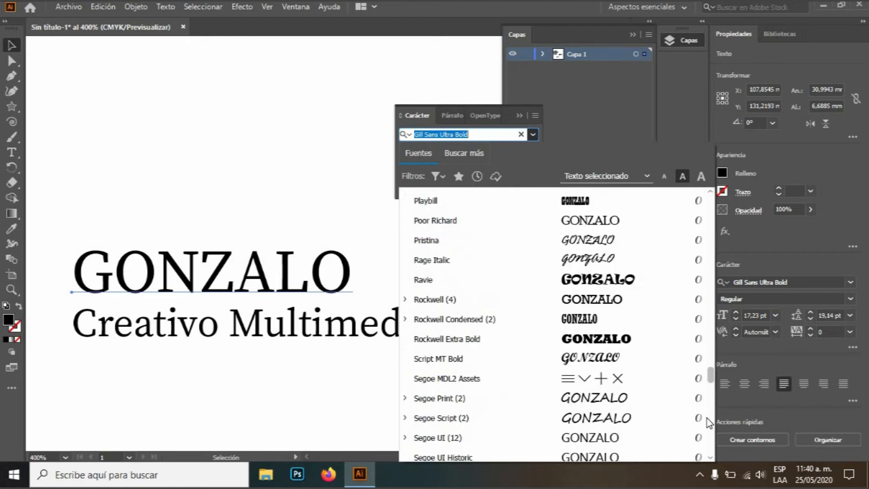
scroll(707, 416, "down", 15)
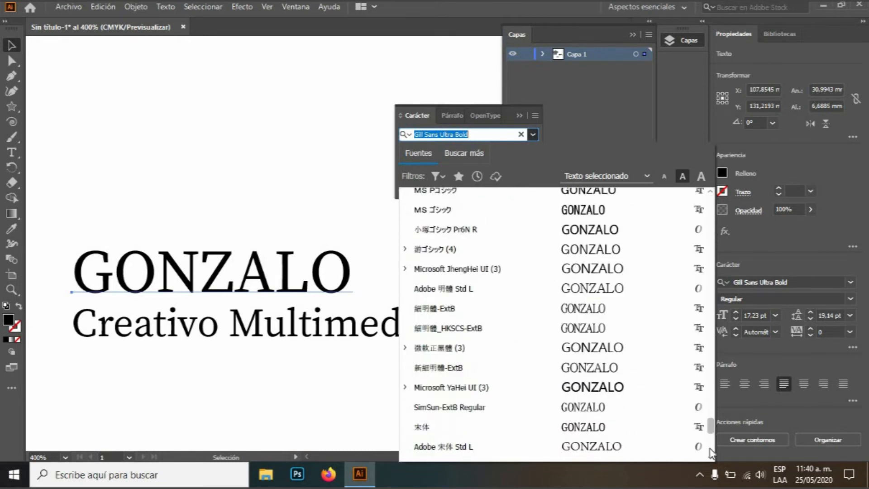
scroll(710, 455, "down", 8)
scroll(711, 407, "up", 20)
left_click_drag(710, 386, 712, 318)
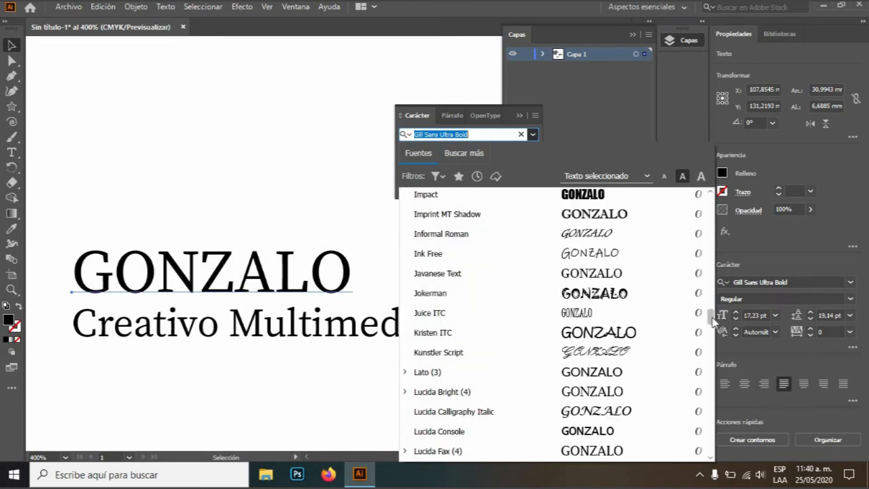
scroll(713, 314, "up", 1)
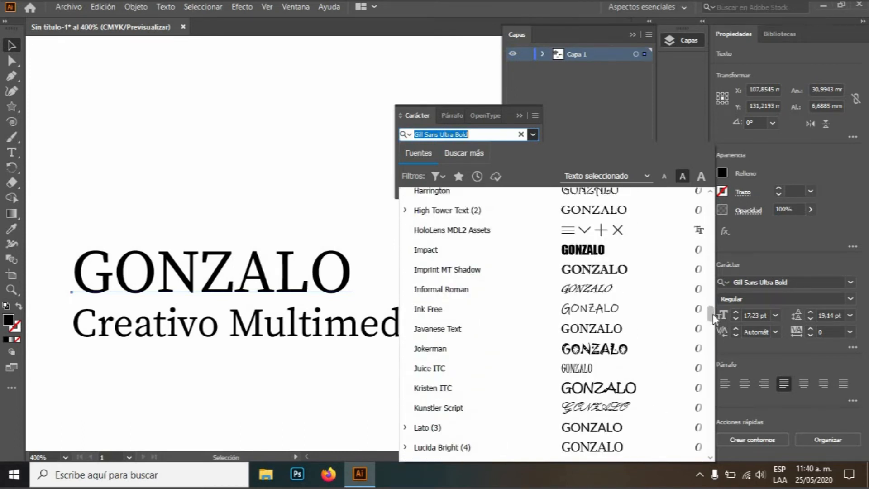
left_click(459, 311)
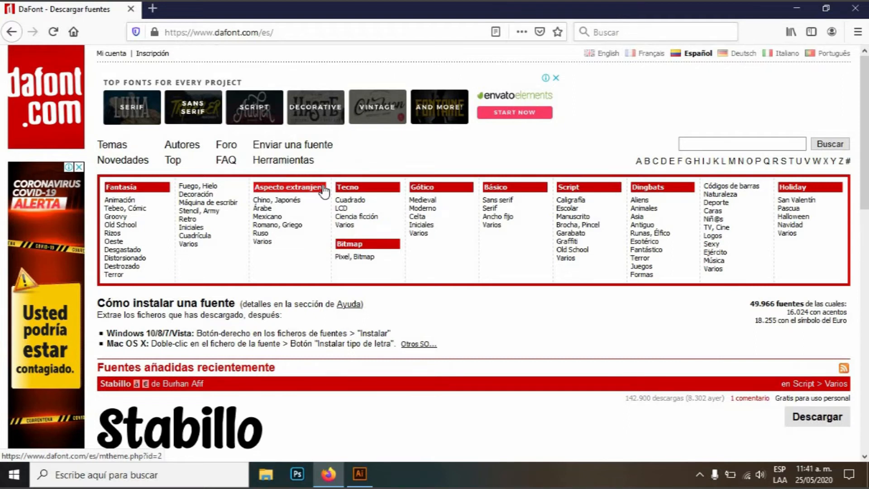
- Look through the Fantasía > Groovy fonts on the DaFont website in the browser
scroll(299, 204, "down", 3)
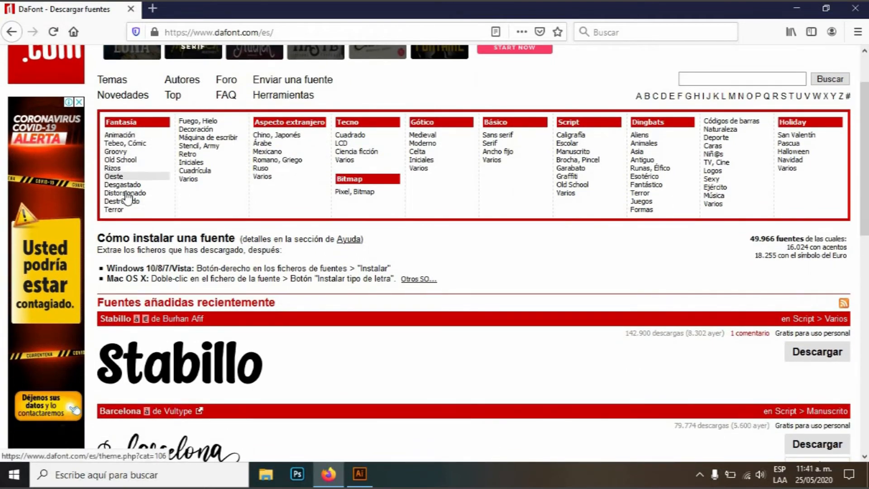
left_click(132, 152)
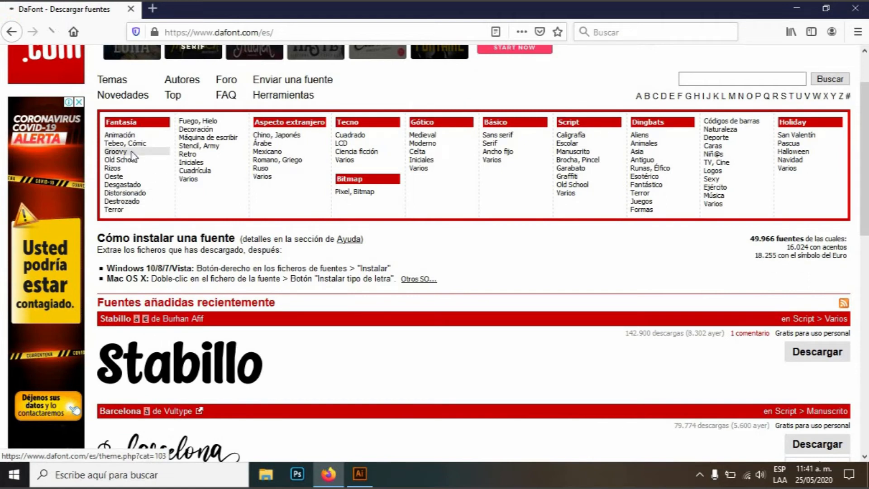
scroll(192, 241, "down", 10)
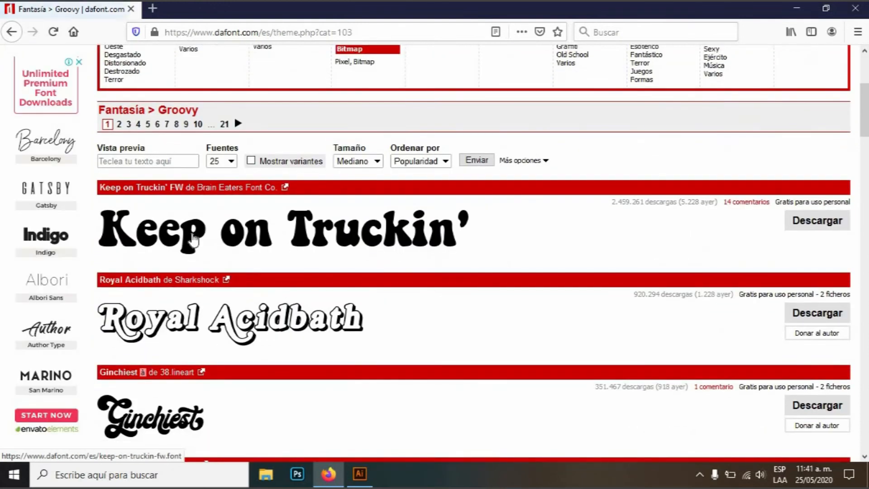
scroll(195, 239, "up", 10)
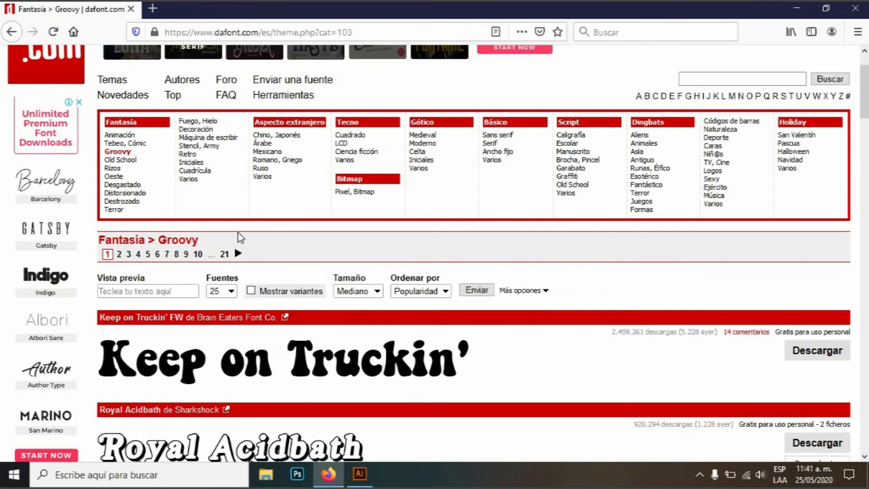
- Look through the Serif and Sans serif fonts in DaFont's Básico category
left_click(498, 143)
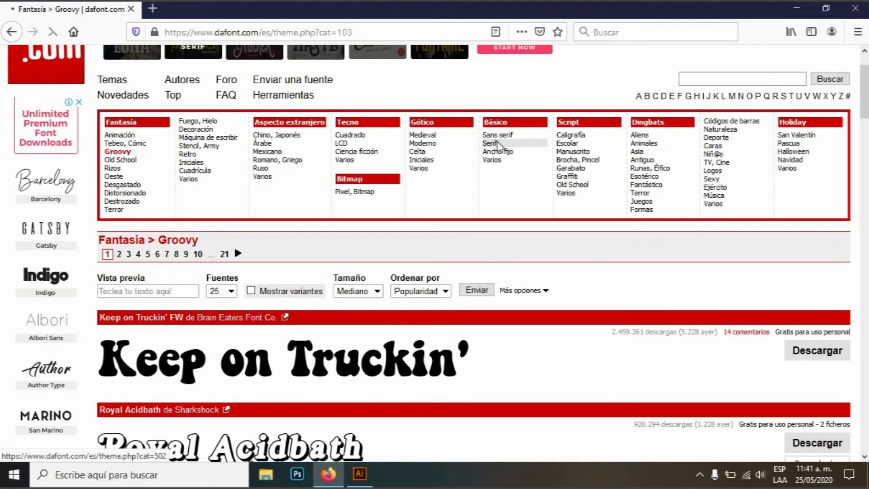
scroll(353, 289, "down", 12)
scroll(353, 294, "up", 12)
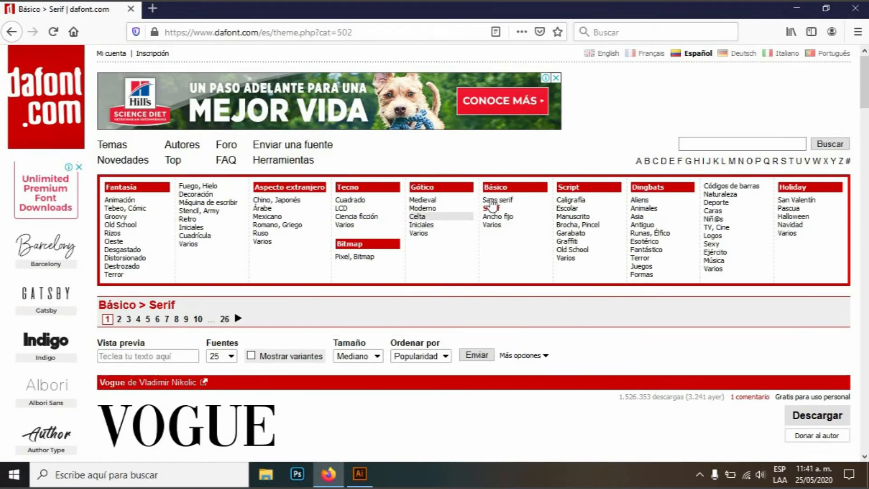
left_click(491, 200)
scroll(357, 290, "down", 5)
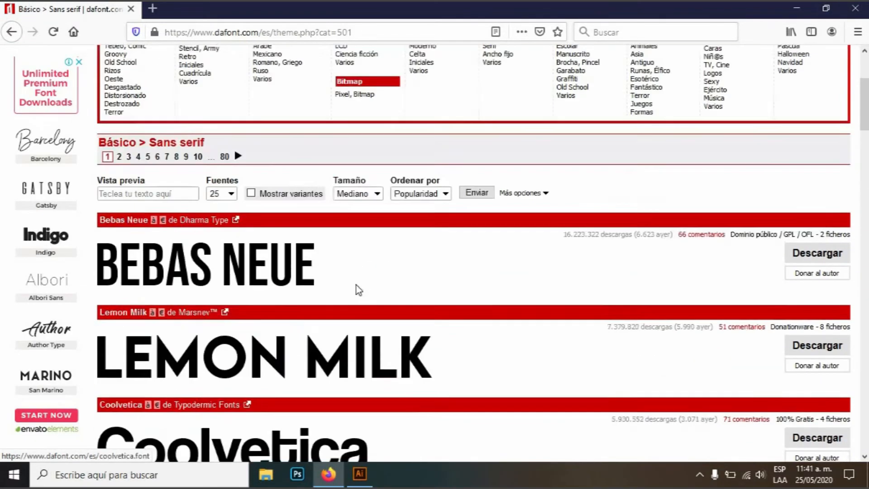
scroll(277, 193, "up", 3)
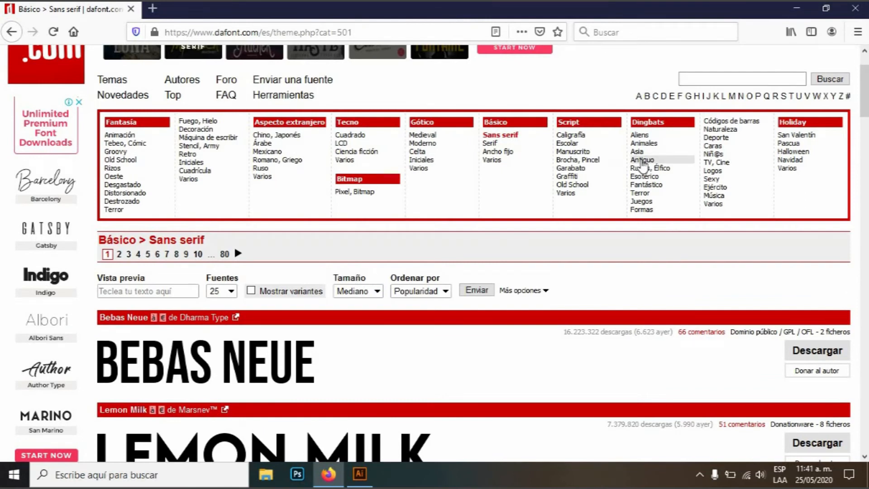
- Look through the Antiguo ornament fonts in the Dingbats category
left_click(640, 162)
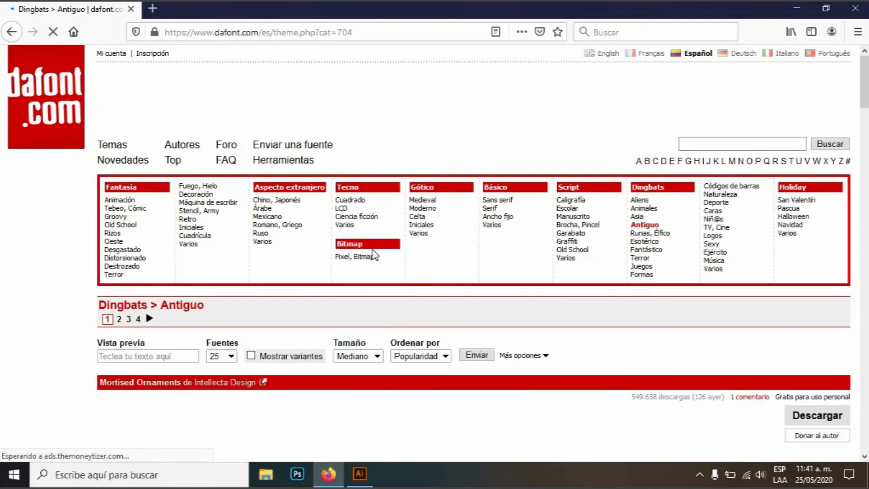
scroll(373, 255, "down", 3)
scroll(373, 255, "down", 4)
scroll(373, 256, "up", 7)
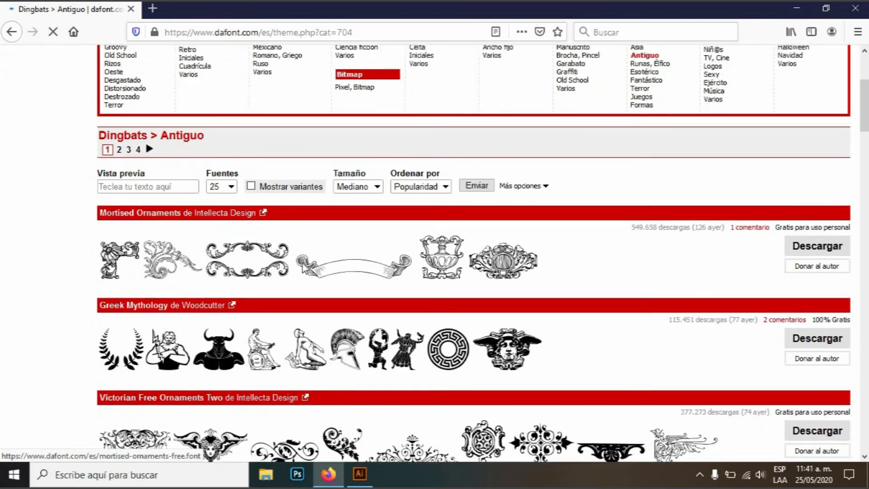
- Look through the foreign-look Ruso fonts and the Fantasía > Retro fonts
left_click(264, 234)
scroll(353, 263, "down", 6)
scroll(353, 263, "up", 5)
left_click(191, 156)
scroll(389, 272, "down", 12)
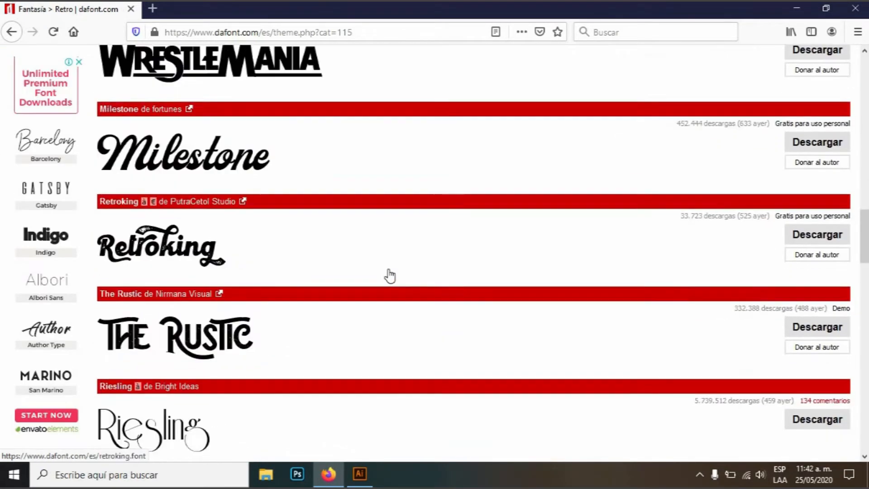
scroll(389, 273, "up", 12)
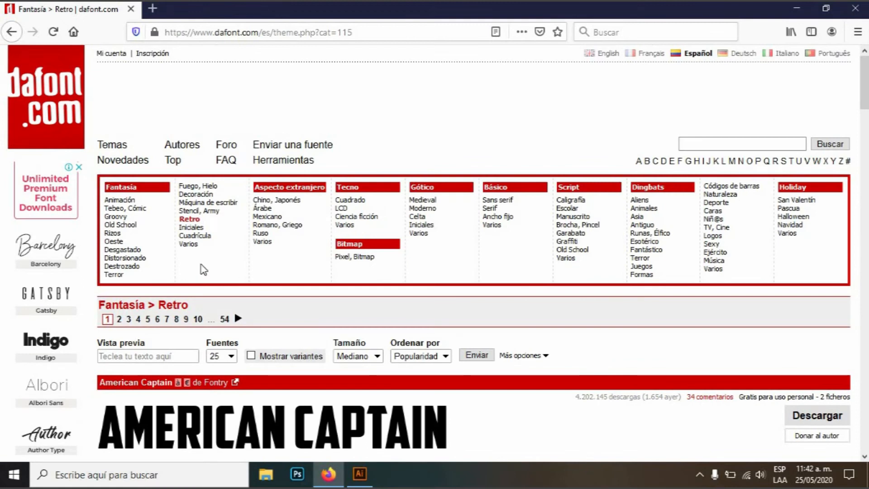
- Look through the Chino, Japonés fonts and go on to page 2 of that category
left_click(286, 202)
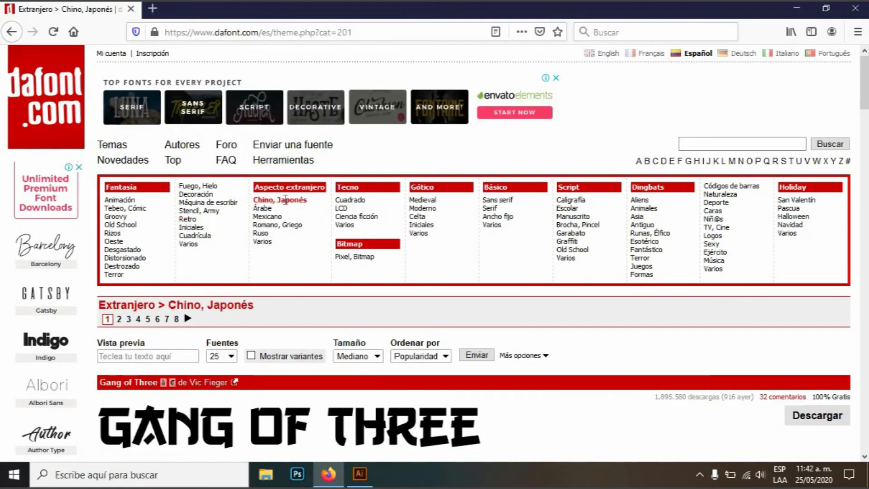
scroll(285, 199, "down", 20)
left_click(183, 304)
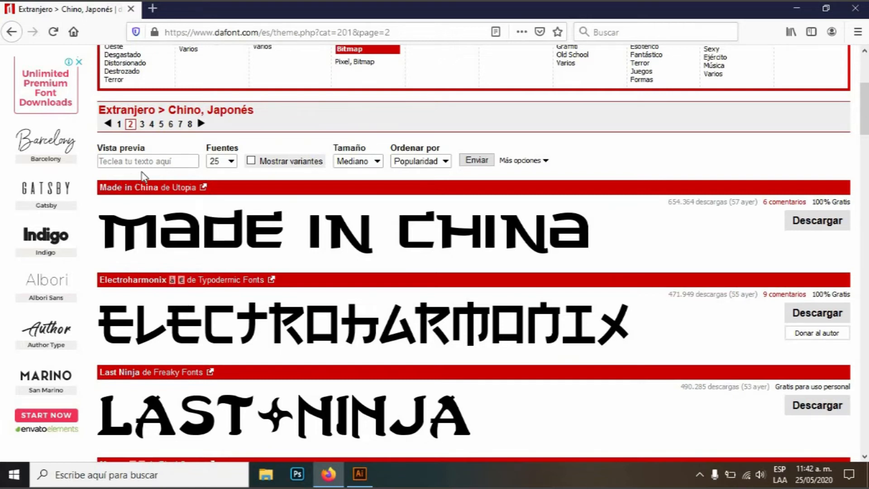
- Filter the Chino, Japonés list to fonts with accents (Acentos) and open the Not the far east font page
left_click(546, 161)
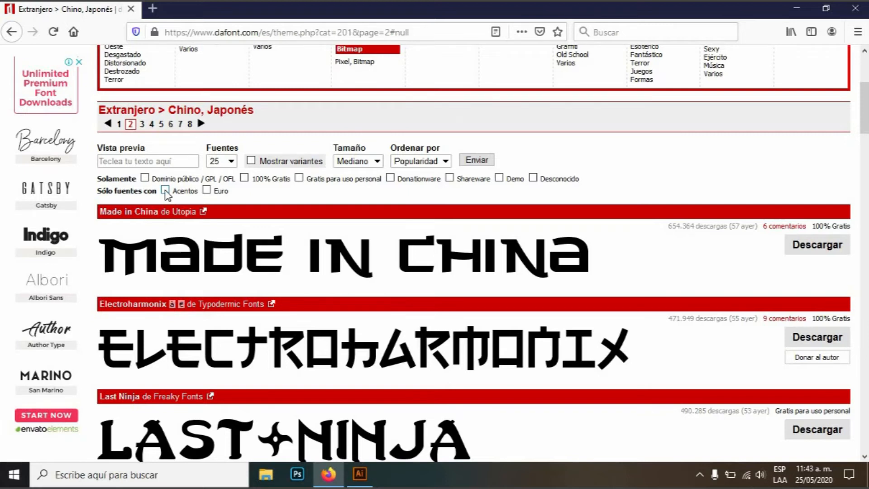
scroll(368, 248, "down", 10)
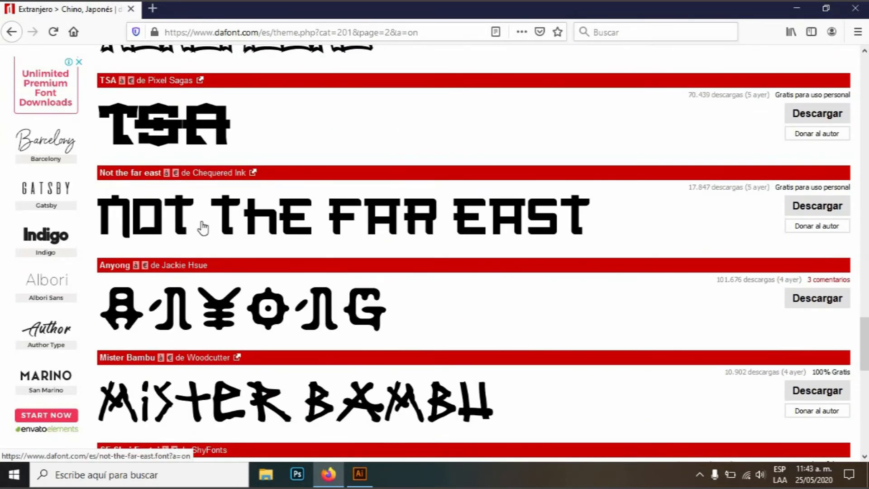
left_click(813, 209)
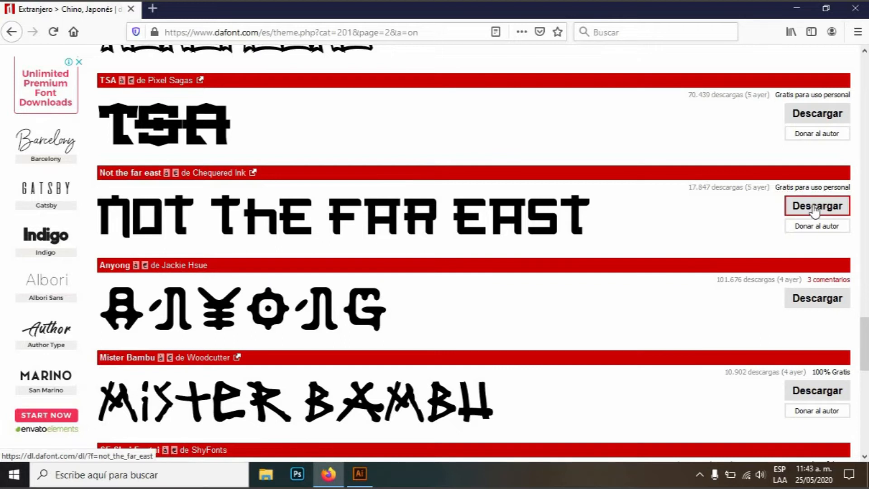
left_click(290, 226)
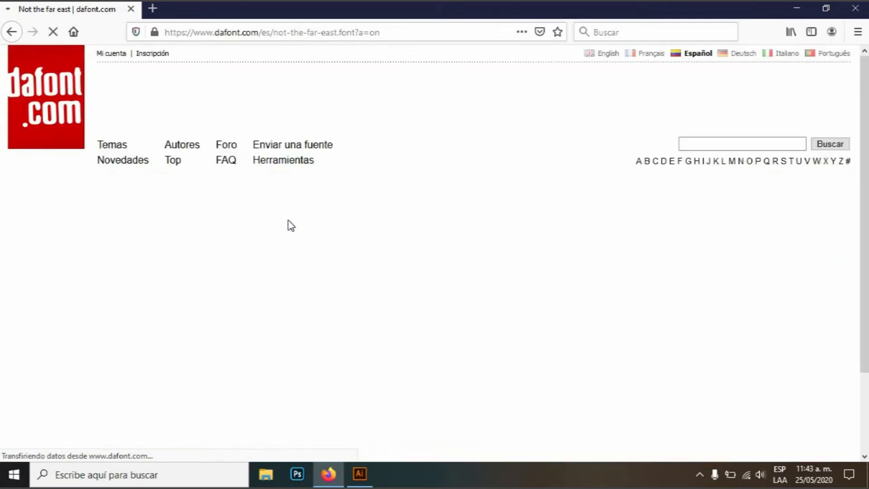
- Examine the author's licence note and the uppercase and lowercase letters on the Not the far east page
scroll(287, 299, "down", 3)
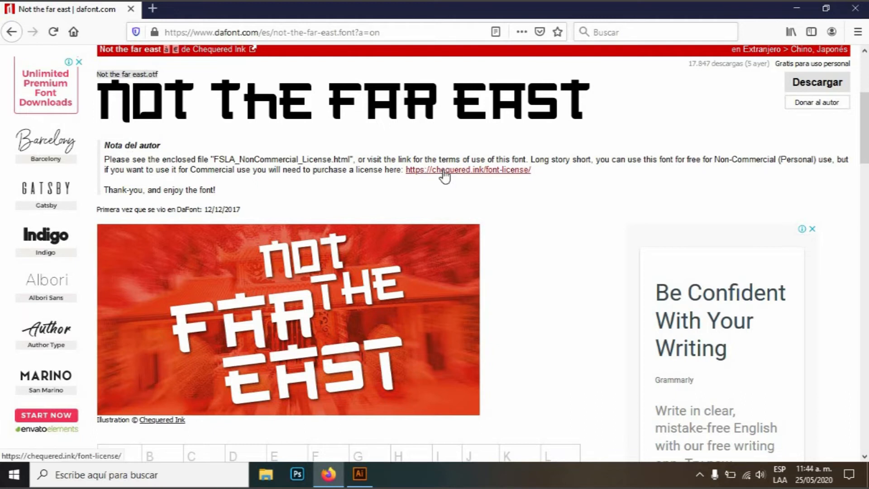
scroll(320, 195, "down", 4)
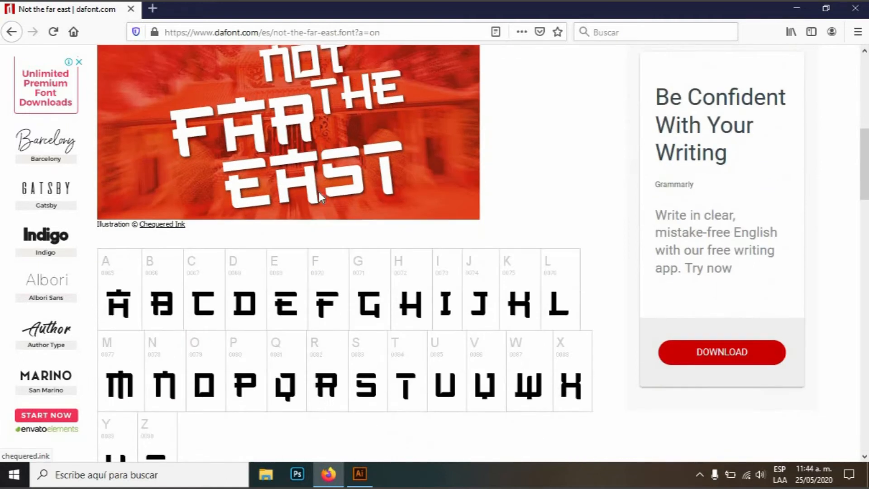
scroll(318, 192, "down", 3)
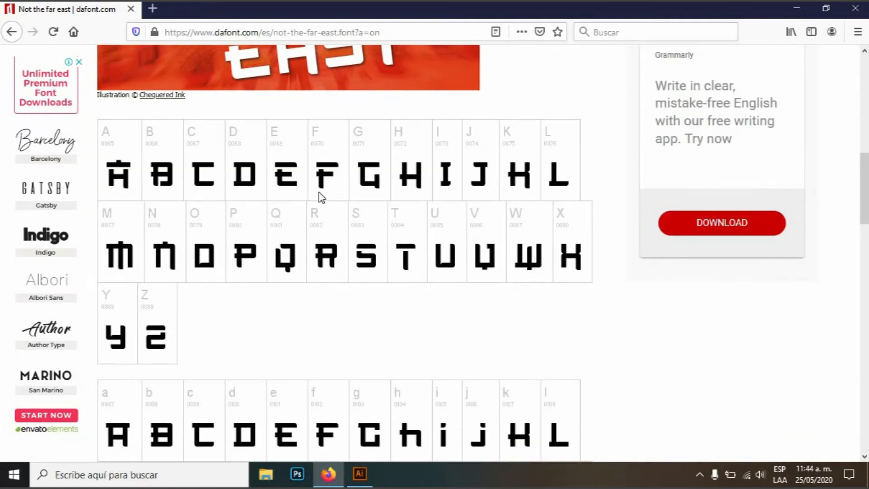
scroll(320, 195, "down", 4)
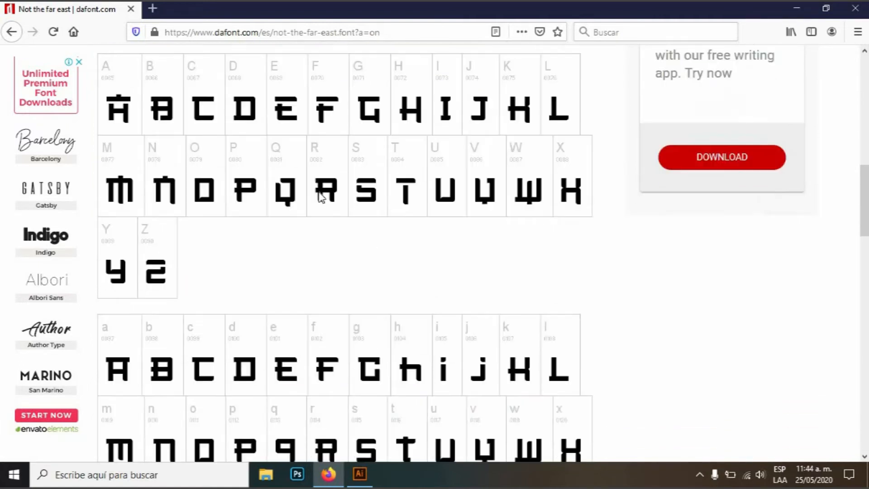
scroll(320, 197, "up", 5)
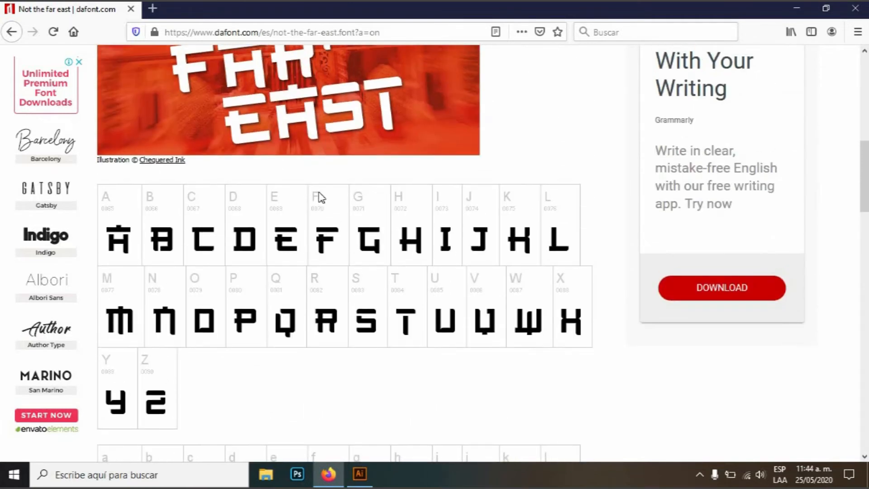
scroll(319, 198, "down", 4)
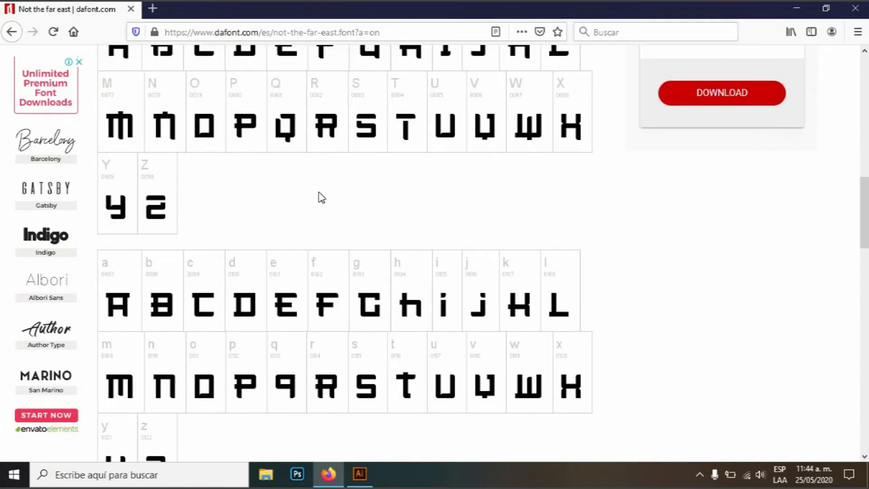
- Examine the font's numbers, symbols and accented characters, including the Spanish accented vowels and Ñ
scroll(321, 197, "down", 4)
scroll(321, 196, "down", 3)
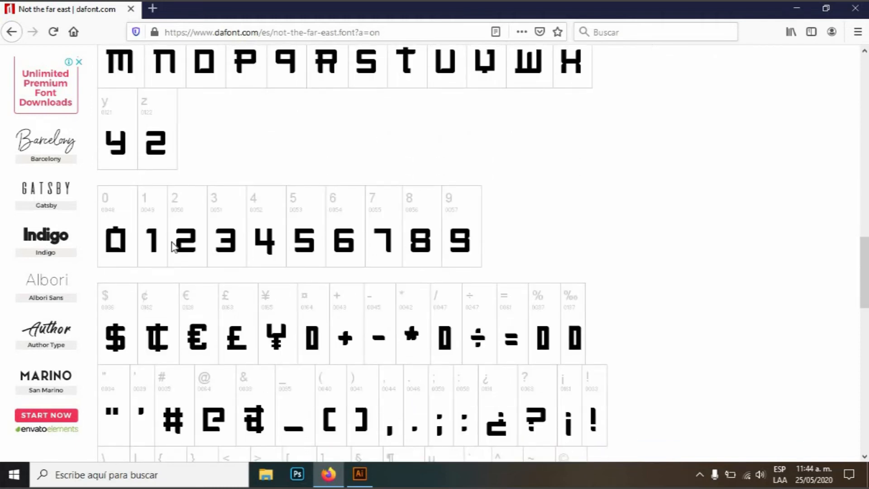
scroll(172, 244, "down", 3)
scroll(172, 244, "down", 5)
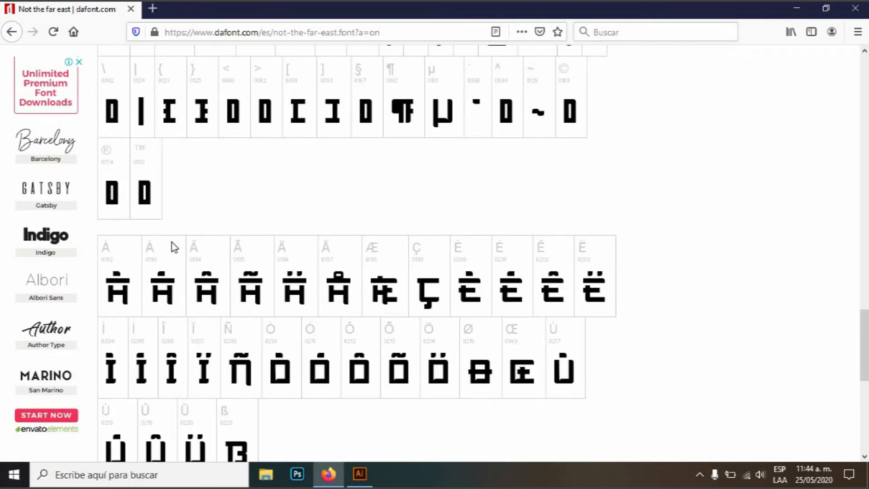
scroll(334, 322, "down", 7)
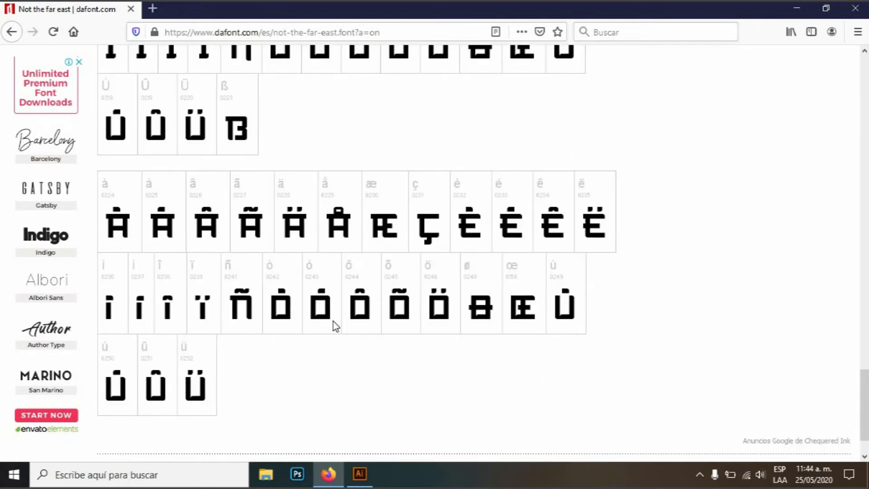
scroll(333, 321, "down", 1)
scroll(333, 321, "up", 11)
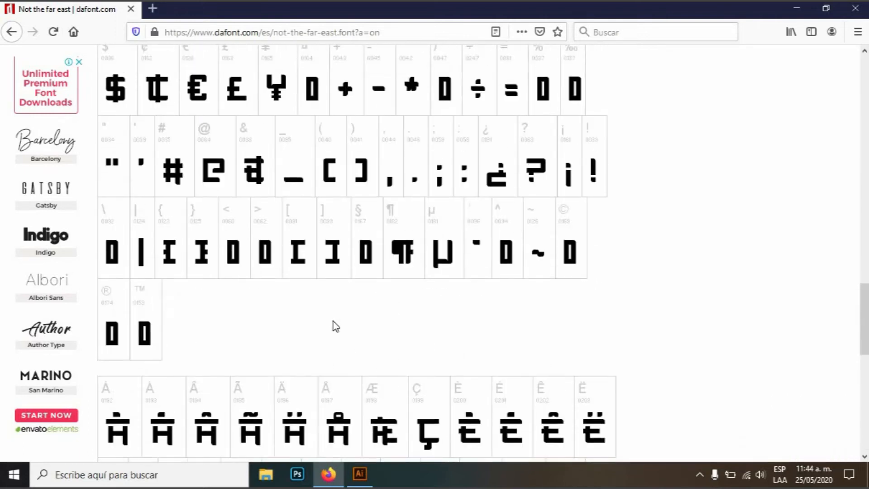
scroll(335, 325, "up", 6)
scroll(334, 323, "down", 4)
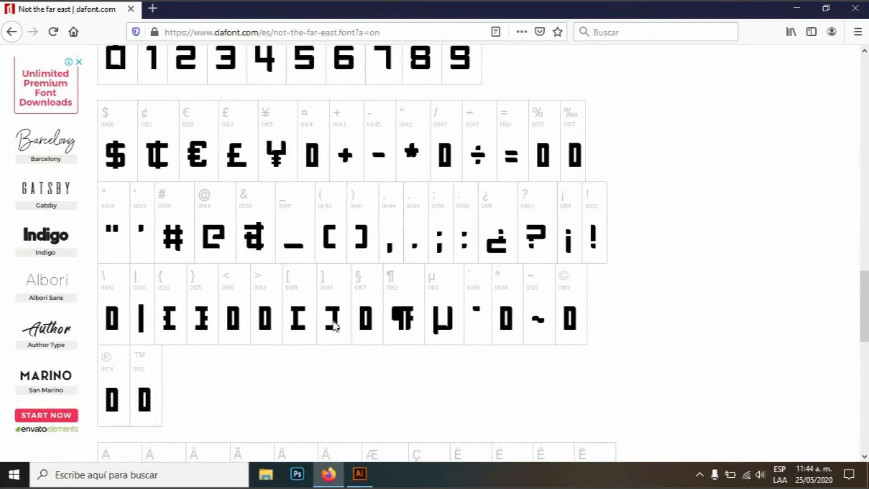
scroll(334, 326, "down", 4)
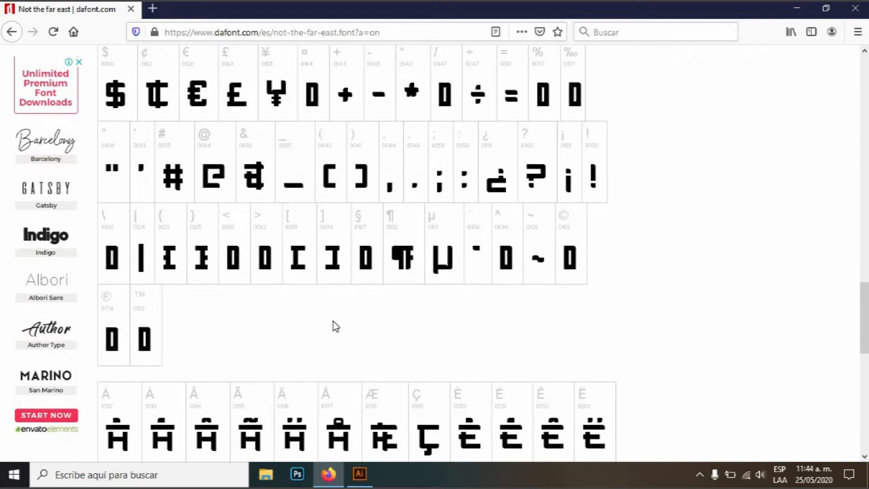
scroll(333, 322, "down", 6)
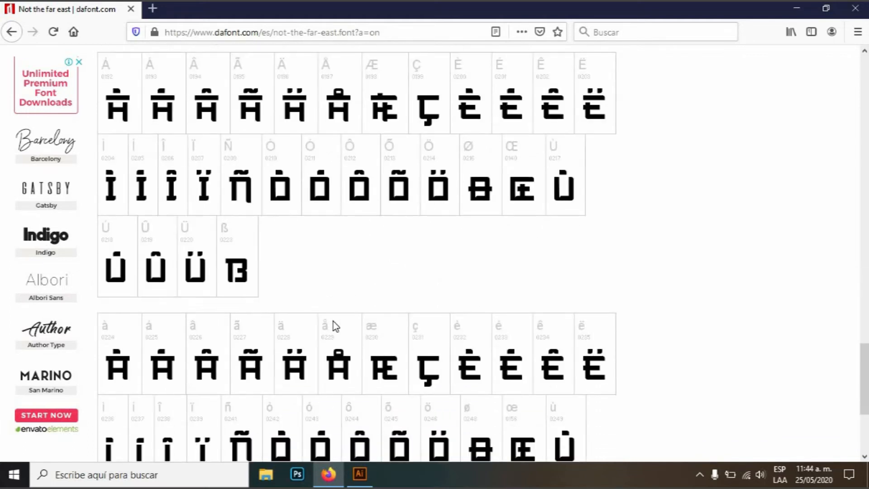
scroll(333, 322, "up", 15)
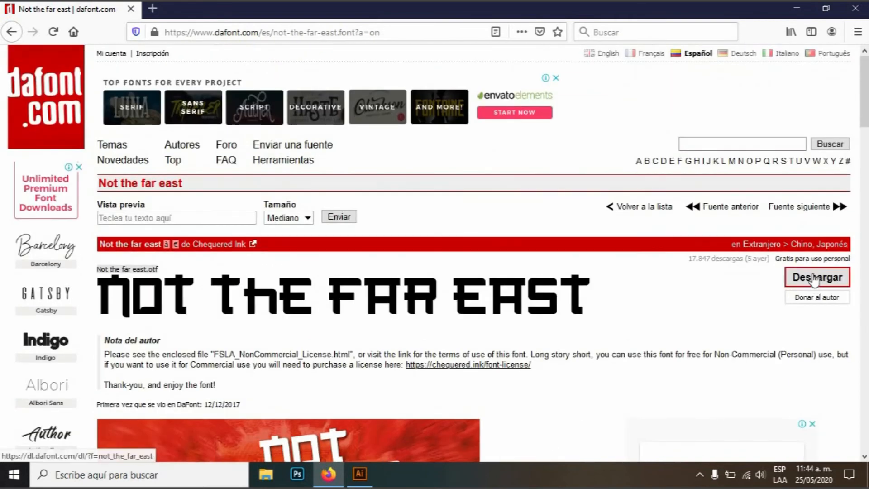
- Download the Not the far east font from its DaFont page
left_click(815, 277)
left_click(332, 381)
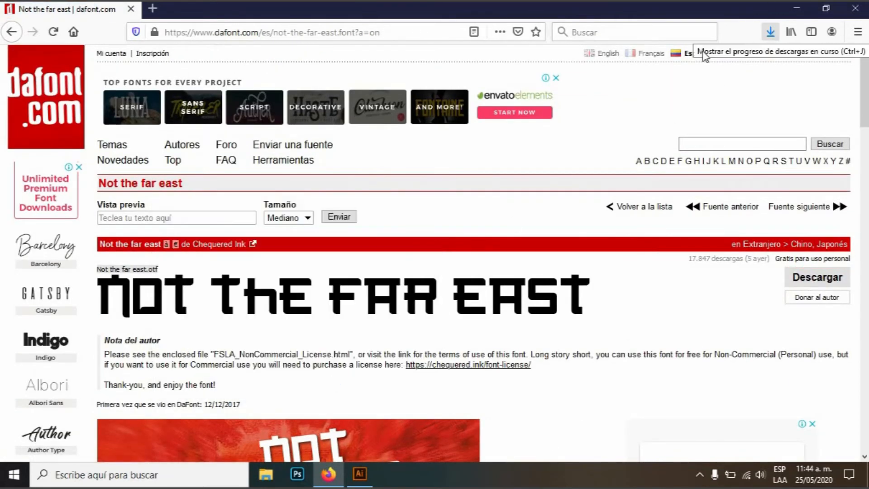
left_click(615, 65)
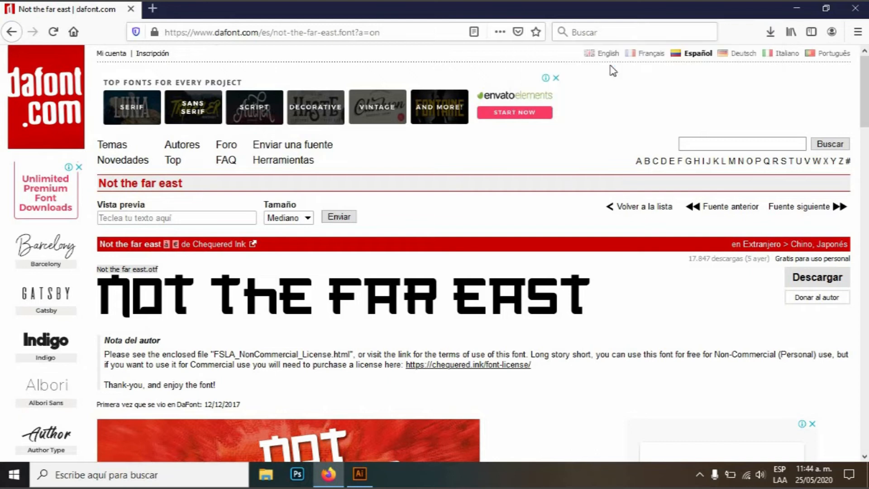
- Open the downloaded not_the_far_east.zip archive and install the font from Not the far east.otf
left_click(527, 196)
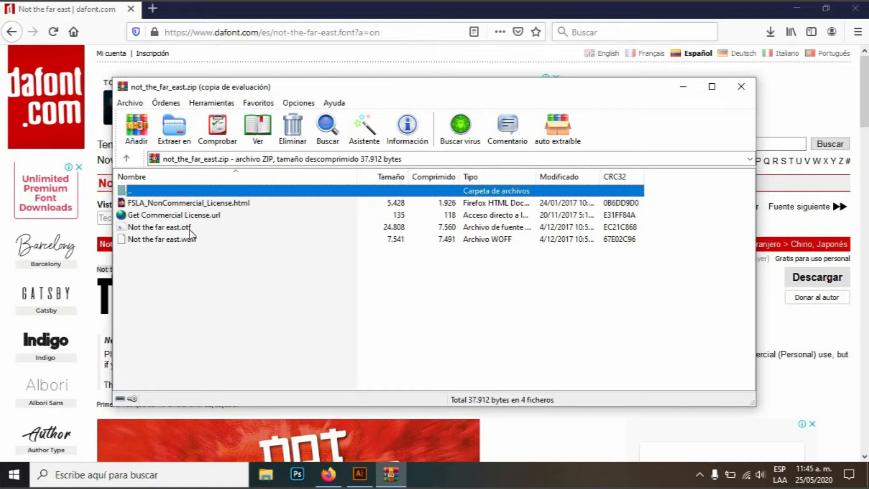
double_click(167, 229)
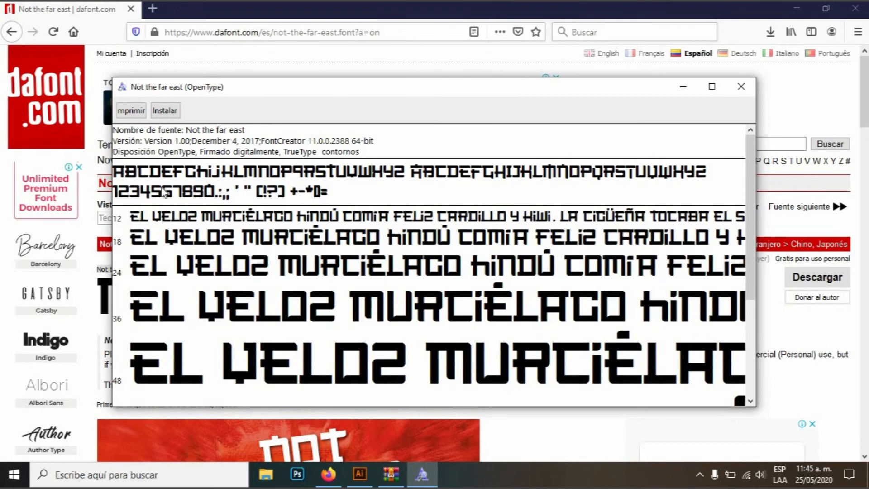
left_click(164, 111)
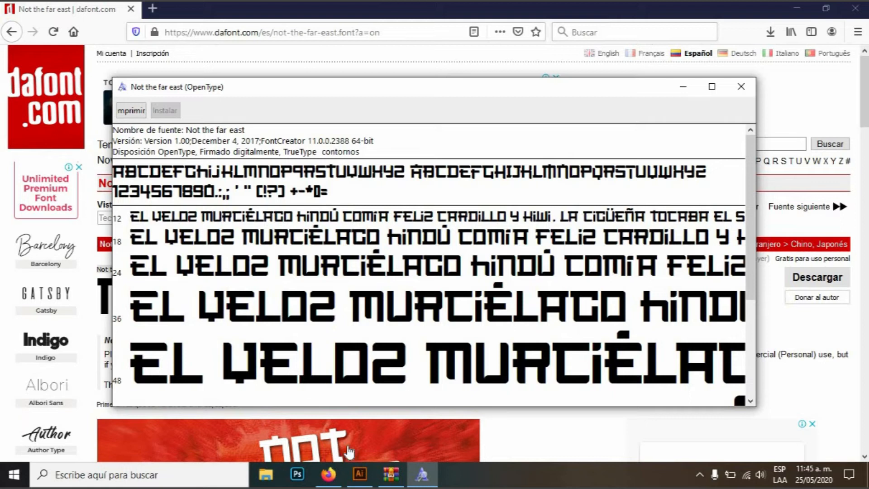
- Switch to Illustrator, set the name text's font to Not the far east and scale it to the tagline's width
mouse_move(356, 479)
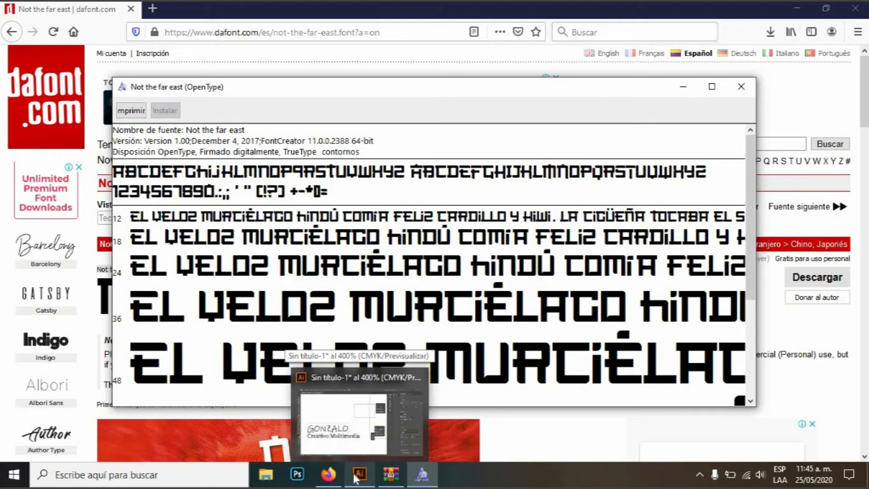
left_click(356, 479)
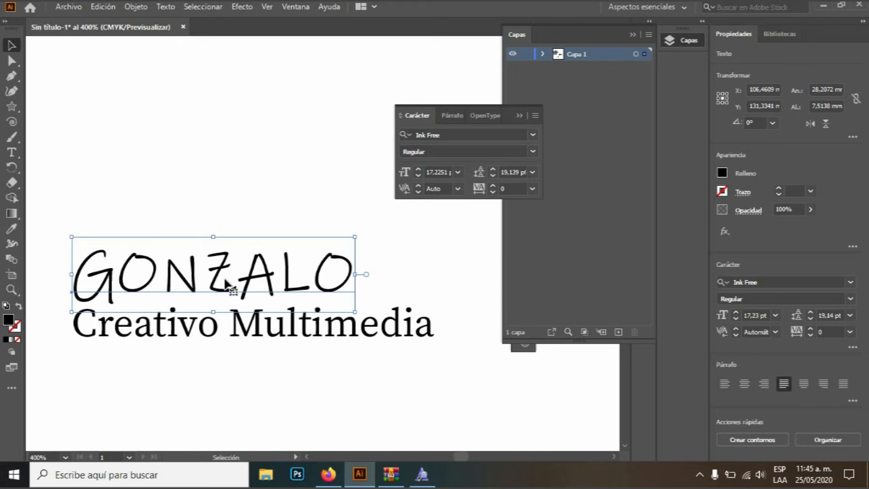
left_click(532, 136)
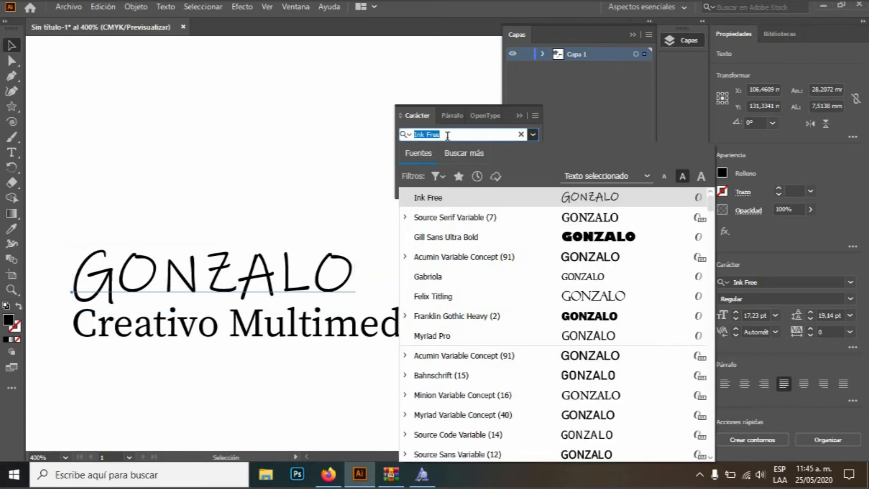
type("not")
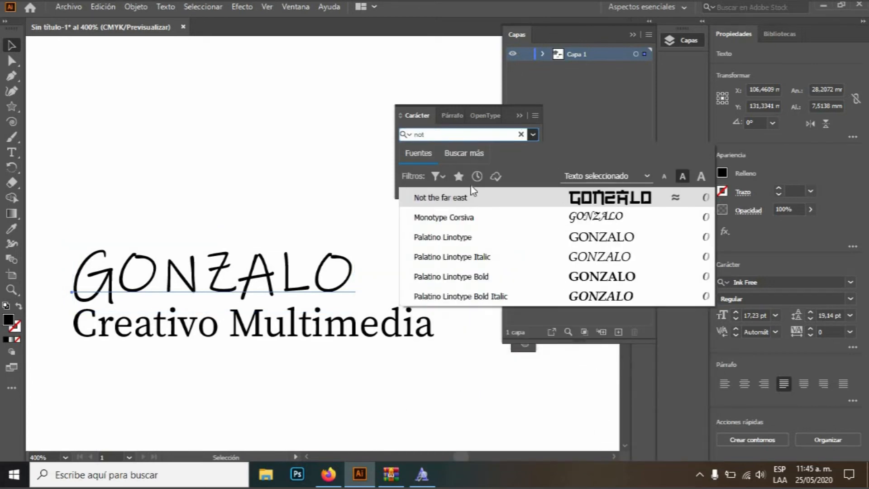
left_click(475, 199)
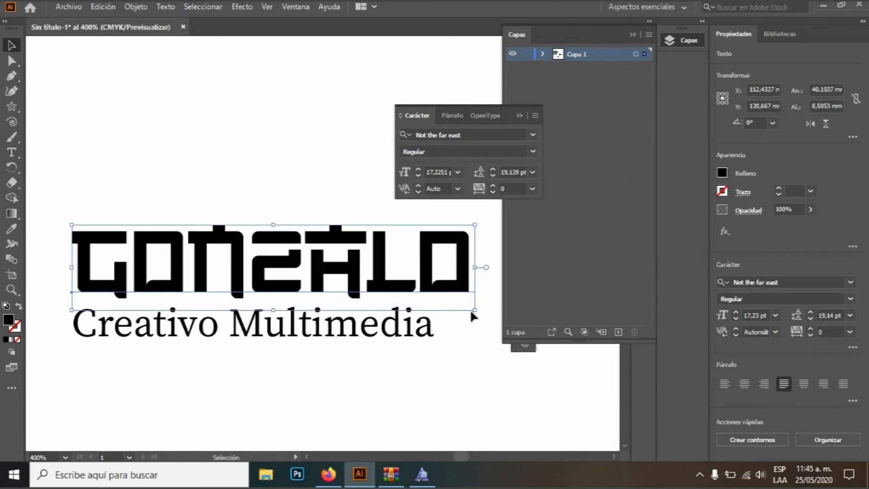
left_click(309, 378)
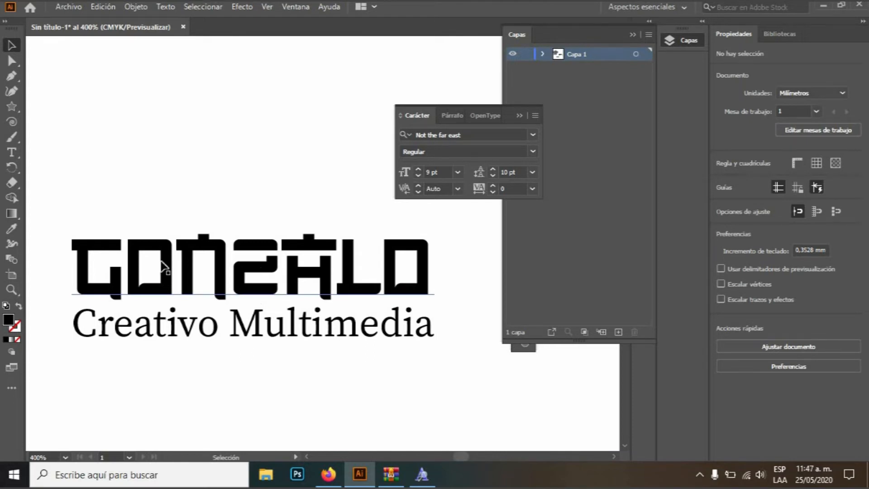
- Draw a black circle about 14.2 mm in diameter beside the name and tagline with the Ellipse tool
left_click(11, 107)
key("ctrl+minus")
key("l")
left_click_drag(281, 215, 351, 285)
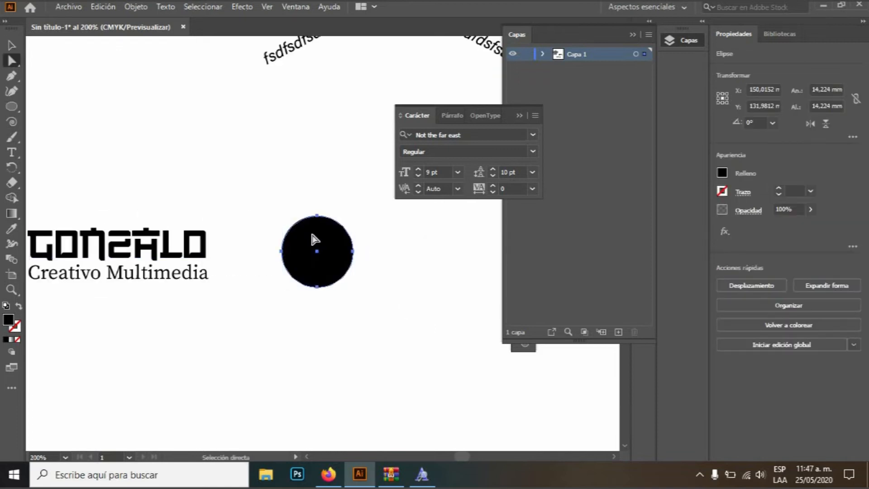
- Reshape the circle with Direct Selection by pulling its upper anchor point inward to form a bean-like shape
key("ctrl+plus")
key("a")
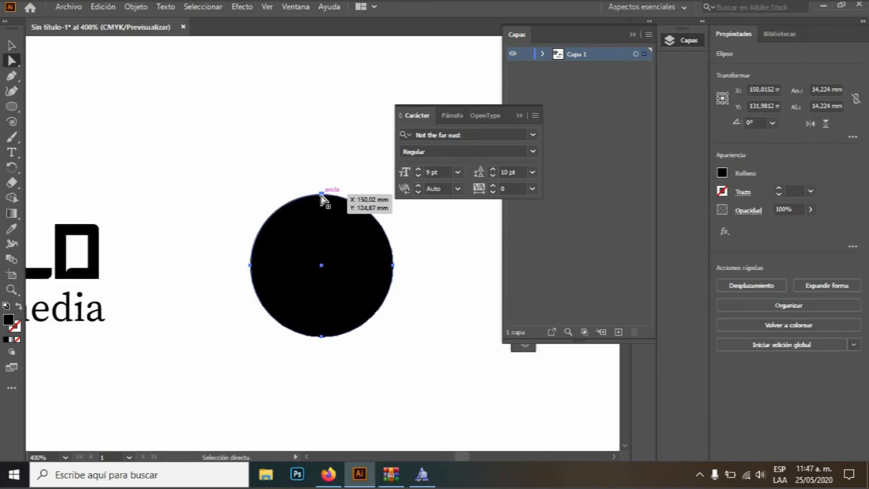
left_click(321, 195)
left_click(251, 266)
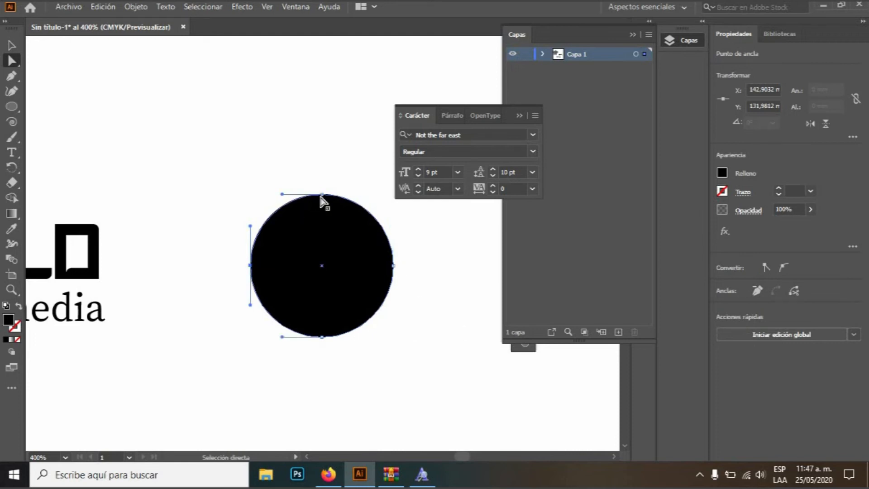
left_click_drag(321, 196, 281, 249)
left_click_drag(299, 294, 324, 300)
- Try to edit the name and tagline text like a shape with Direct Selection, and undo the move
left_click_drag(95, 278, 249, 312)
key("ctrl+z")
left_click_drag(127, 338, 297, 361)
left_click_drag(176, 192, 302, 376)
- Convert the name text above the tagline to outlines
scroll(223, 288, "down", 3)
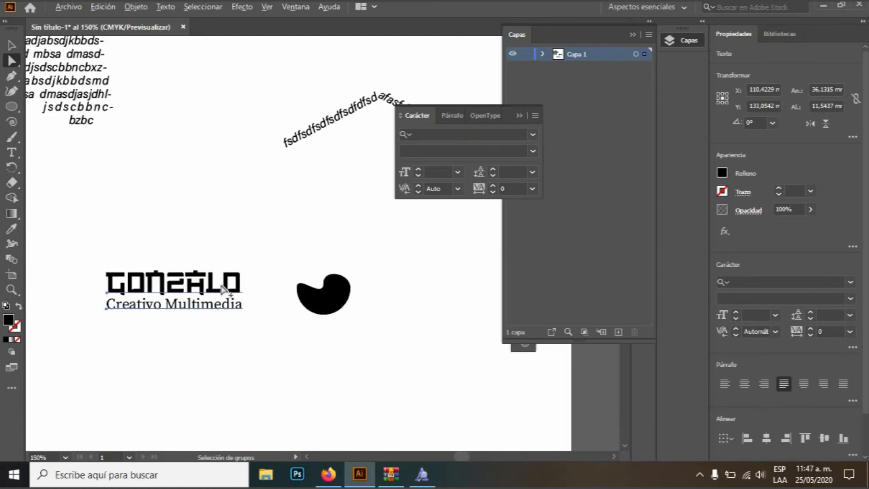
scroll(224, 288, "up", 3)
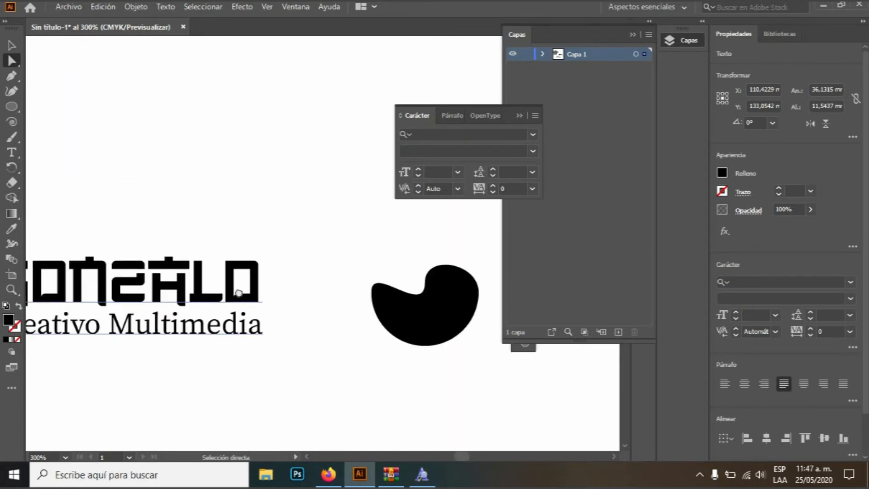
left_click_drag(239, 292, 360, 311)
left_click(15, 45)
left_click(267, 327)
left_click(277, 303)
right_click(277, 302)
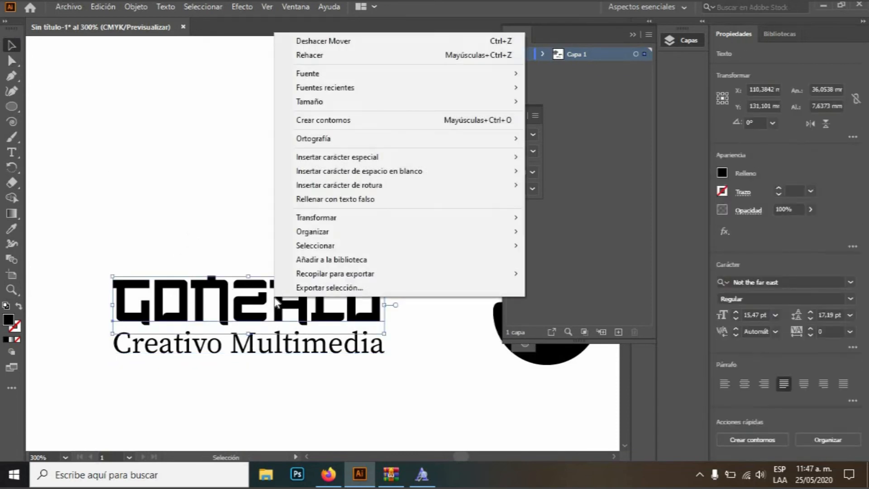
left_click(350, 121)
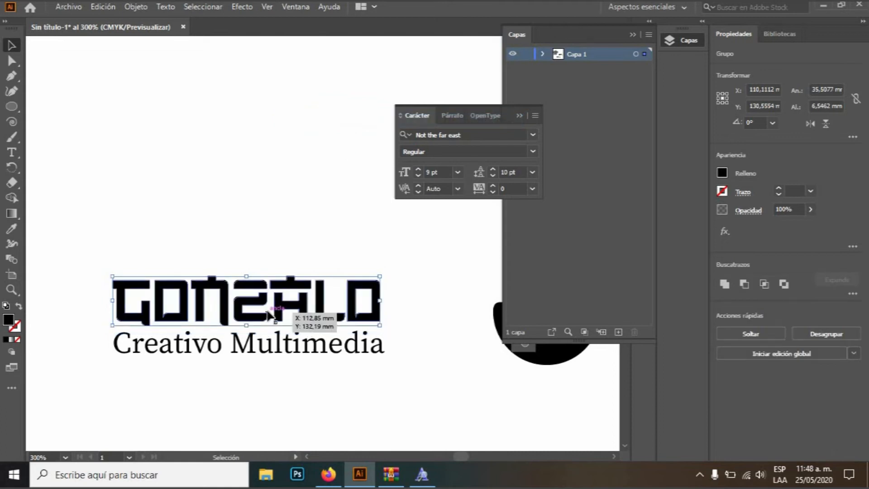
- Examine the outlined name's anchor points with Direct Selection and the contents of its group in the layer list
left_click(12, 60)
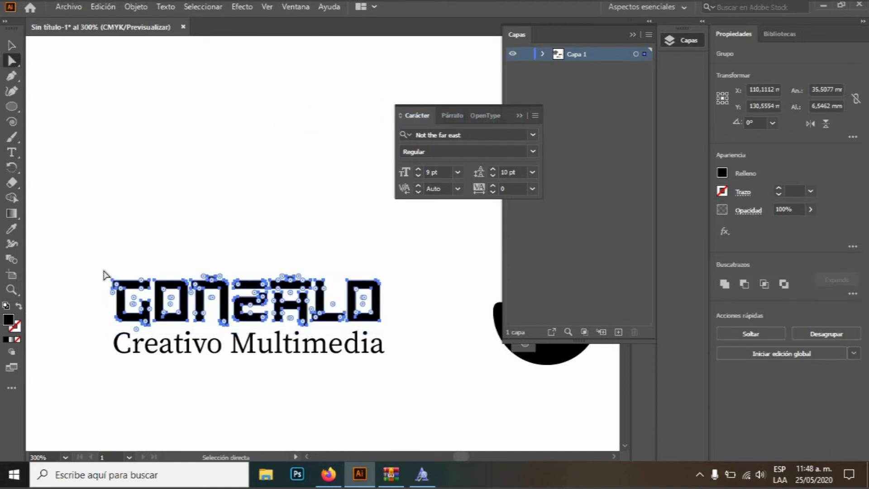
scroll(366, 301, "up", 5)
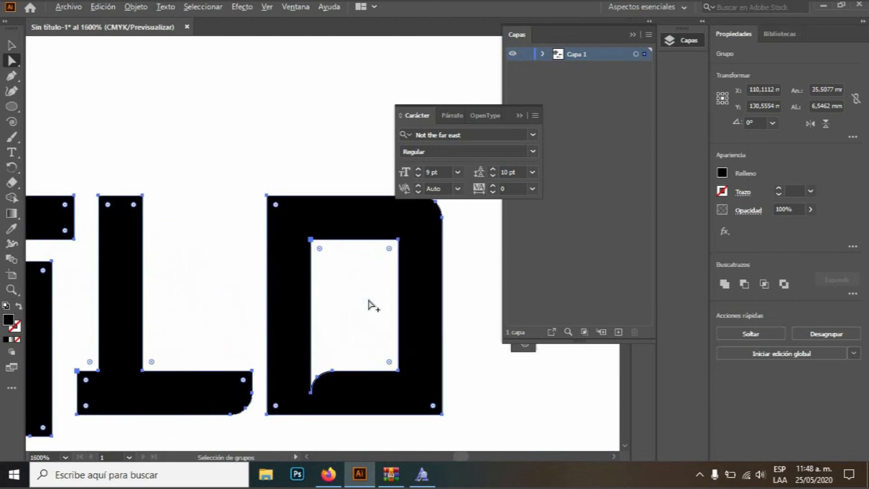
scroll(368, 304, "up", 2)
scroll(369, 305, "down", 6)
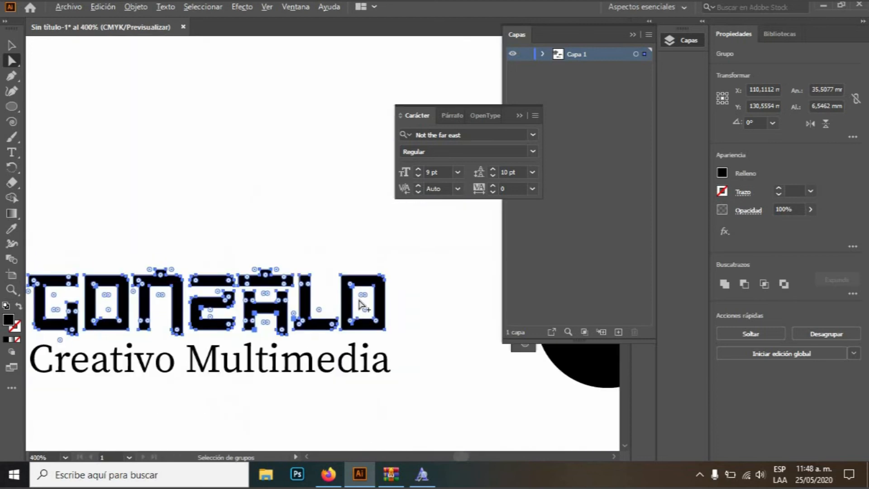
left_click(543, 54)
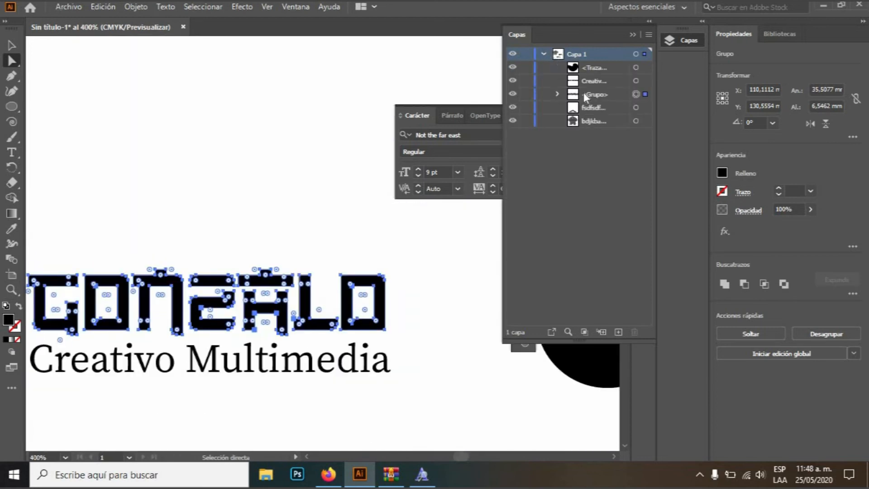
left_click(557, 93)
left_click(557, 93)
left_click_drag(244, 234, 317, 233)
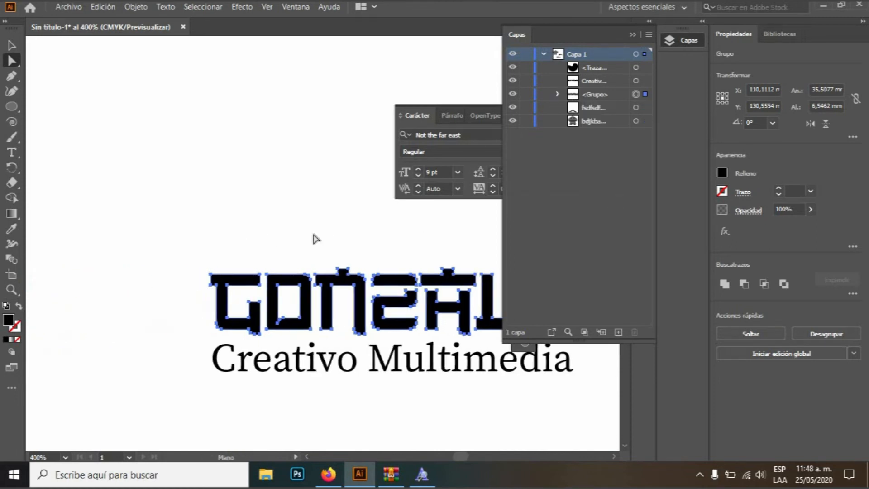
- Ungroup the outlined name and select its letters one by one as separate shapes
left_click(11, 49)
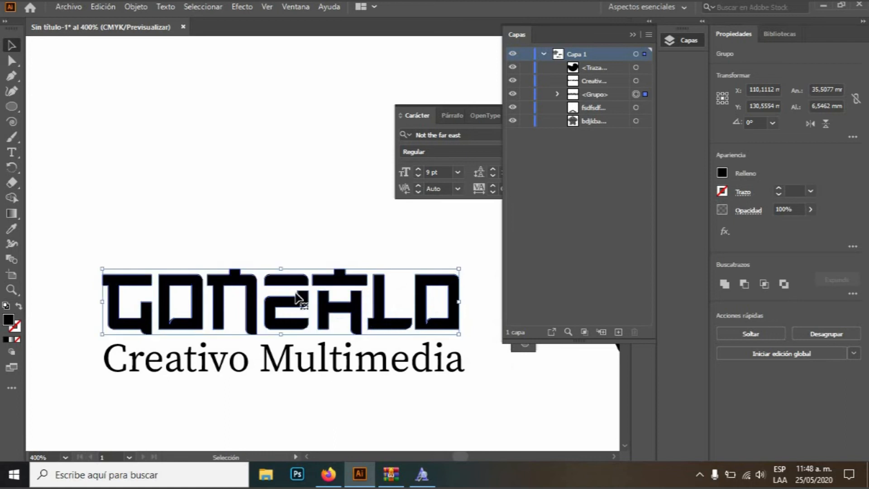
right_click(301, 303)
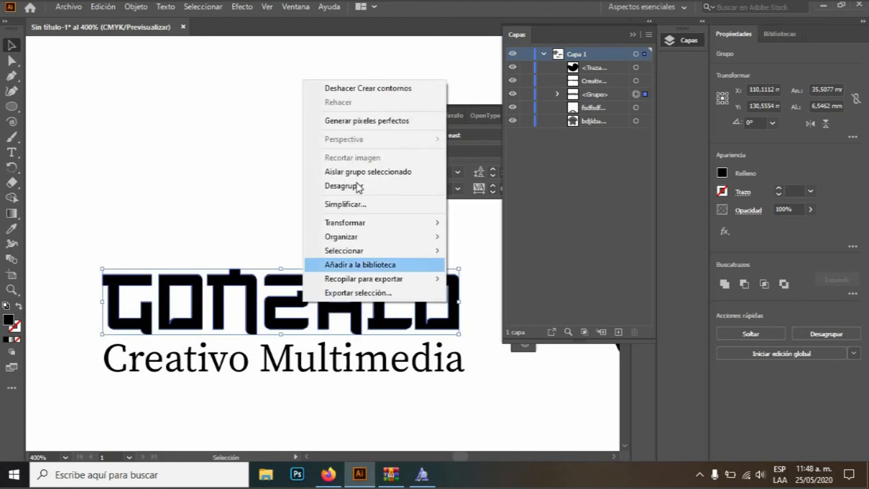
left_click(344, 186)
left_click(110, 310)
left_click(116, 316)
left_click(295, 303)
left_click(358, 312)
left_click(377, 314)
left_click(431, 314)
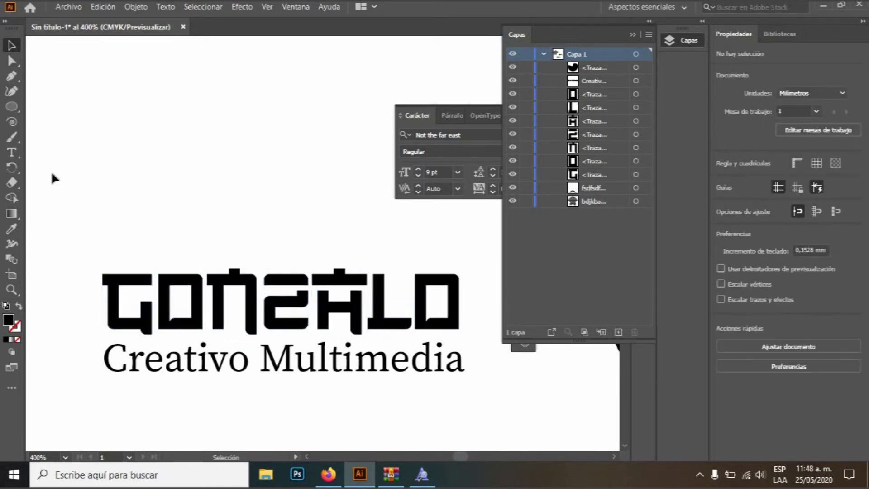
- Lower the L's foot with Direct Selection to a letter height of about 7.4 mm and extend it under the O, about 9.1 mm wide
left_click_drag(86, 258, 454, 306)
left_click(12, 60)
scroll(394, 319, "up", 3)
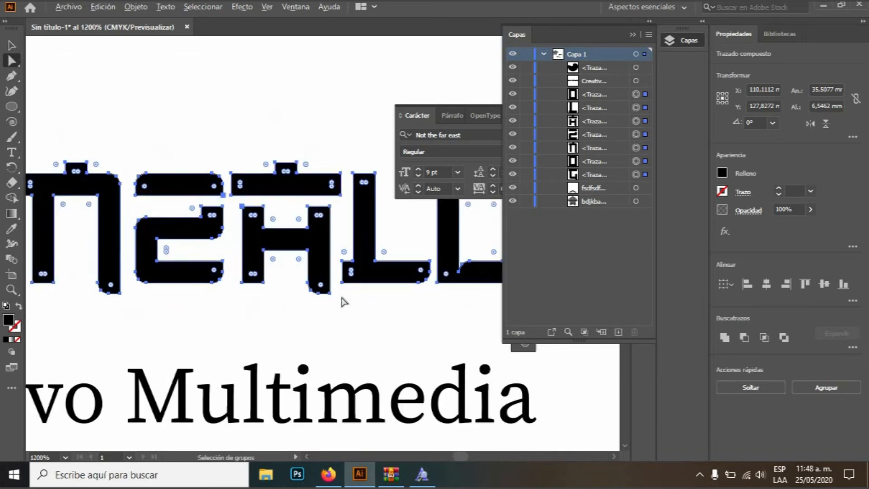
left_click_drag(316, 286, 461, 231)
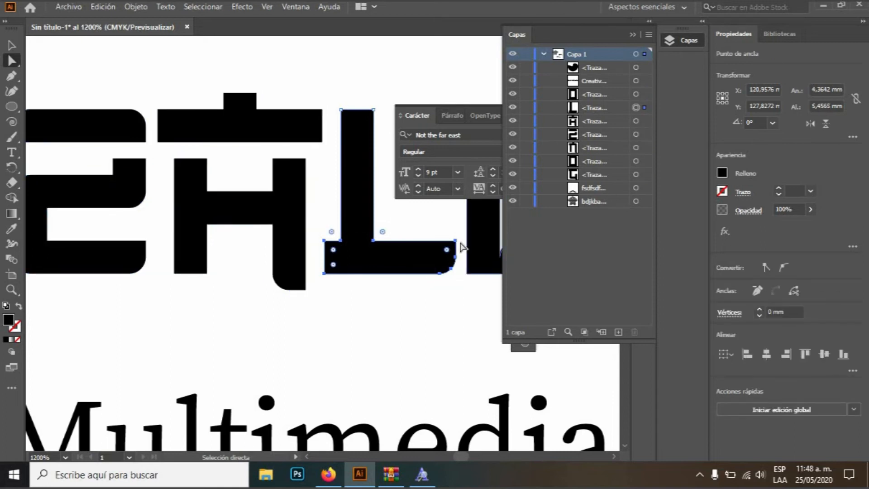
left_click_drag(452, 271, 453, 349)
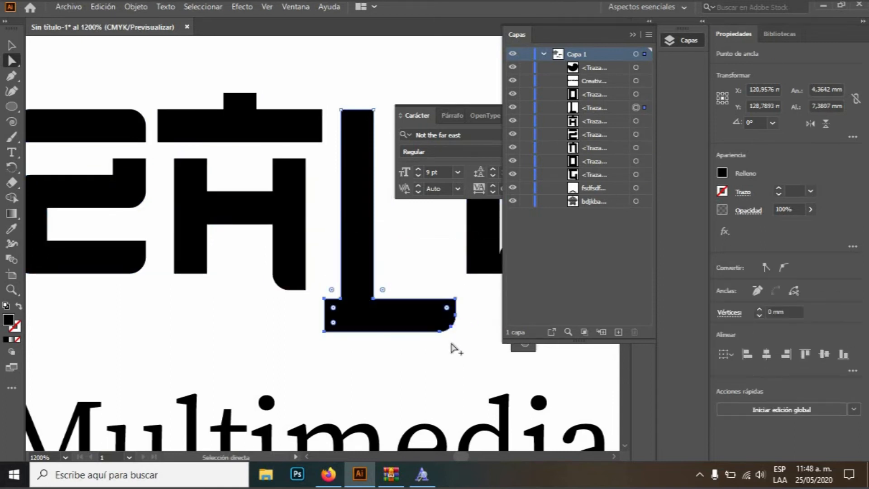
key("ctrl+minus")
left_click_drag(358, 354, 412, 335)
- Stretch the other end of the L's foot under the preceding letters up to the G, widening the L to about 30.6 mm
left_click(233, 344)
left_click_drag(230, 339, 226, 310)
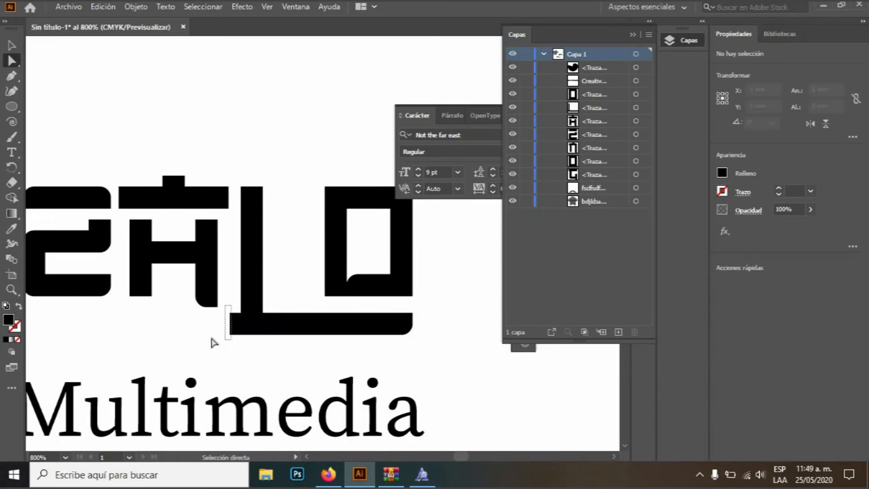
left_click_drag(339, 351, 430, 351)
left_click_drag(279, 356, 399, 356)
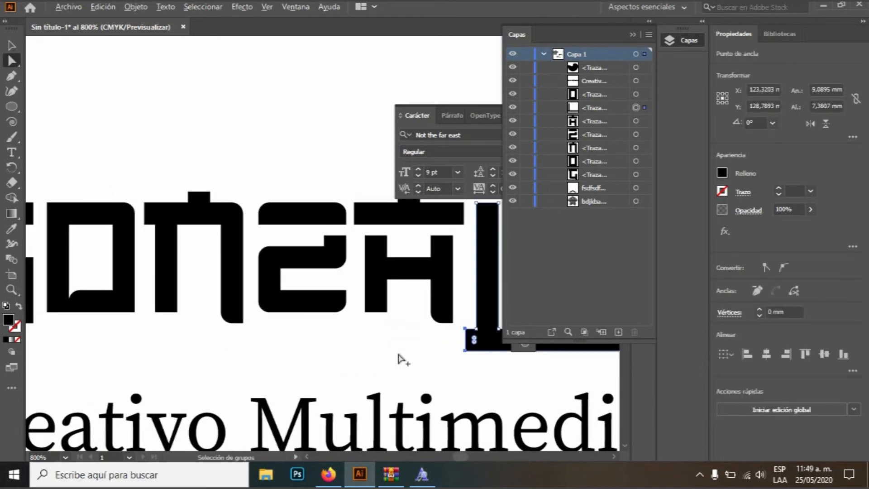
scroll(398, 359, "down", 1)
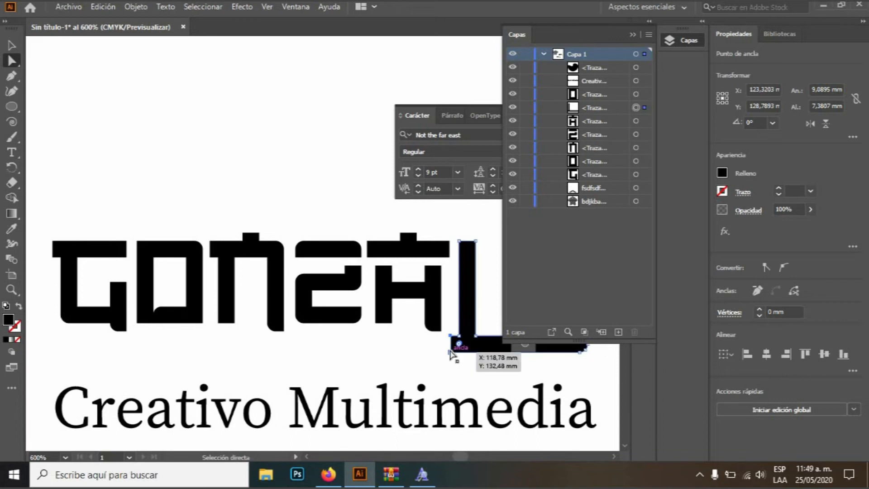
left_click_drag(450, 352, 106, 351)
- Pull the lower part of the outlined G downward so it meets the long underline bar
scroll(106, 352, "up", 3)
left_click_drag(230, 334, 240, 343)
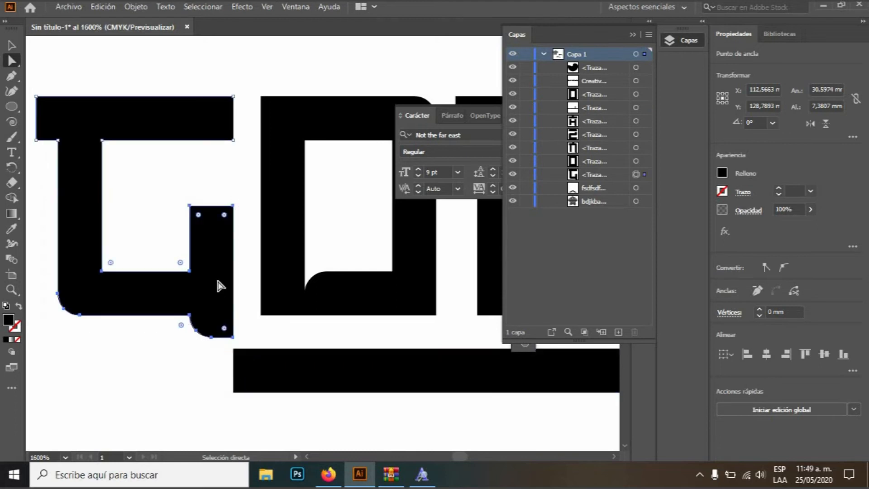
left_click_drag(230, 253, 258, 326)
key("ctrl+minus")
key("ctrl+minus")
key("ctrl+minus")
key("ctrl+minus")
key("ctrl+minus")
left_click(277, 329)
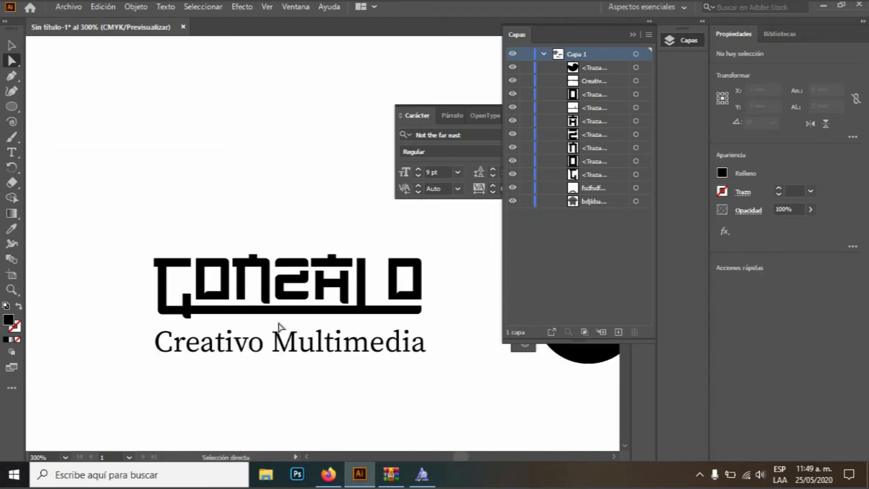
- Pull the small top strokes of the outlined N and A upward into tall pointed spikes
key("ctrl+plus")
key("ctrl+plus")
key("ctrl+plus")
left_click_drag(195, 283, 230, 272)
left_click_drag(264, 245, 297, 119)
left_click_drag(276, 119, 275, 238)
key("ctrl+minus")
key("ctrl+minus")
key("ctrl+minus")
- Convert the Creativo Multimedia tagline to outlines and ungroup its letters
key("v")
left_click(249, 323)
key("ctrl+shift+o")
key("ctrl+shift+g")
- Reshape the v and o at the end of Creativo by moving their anchor points with Direct Selection
scroll(168, 320, "up", 4)
key("a")
mouse_move(210, 335)
left_mouse_down()
mouse_move(210, 358)
mouse_move(204, 345)
left_mouse_up()
left_click(209, 340)
scroll(209, 339, "down", 4)
scroll(209, 342, "down", 3)
scroll(209, 340, "up", 3)
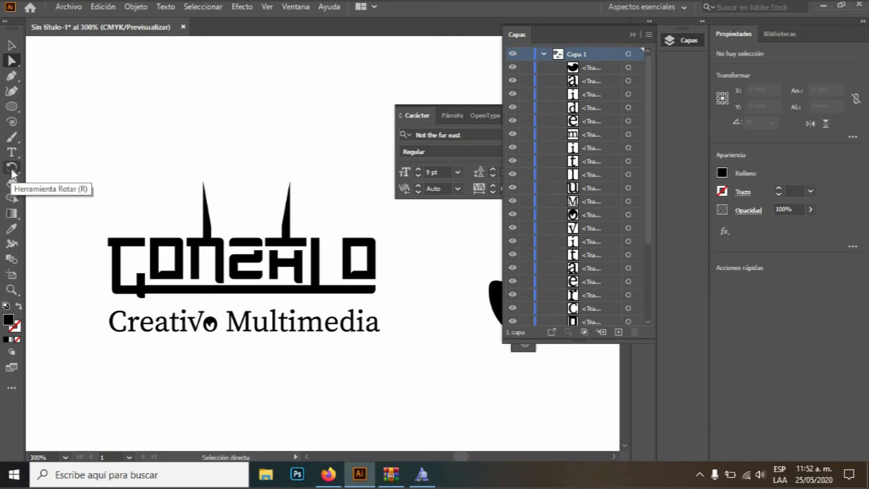
- Select the whole name and tagline and try to rotate them about their centre with the Rotate tool
left_click(12, 45)
left_click_drag(67, 172, 398, 365)
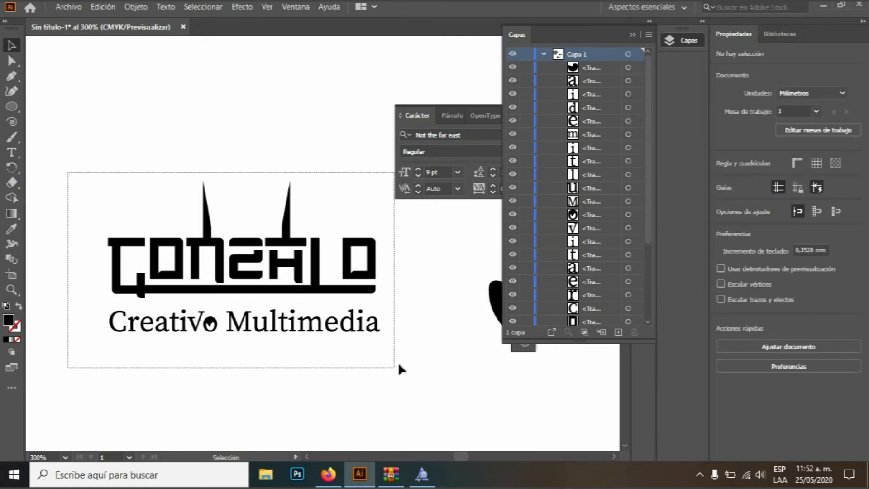
left_click(11, 171)
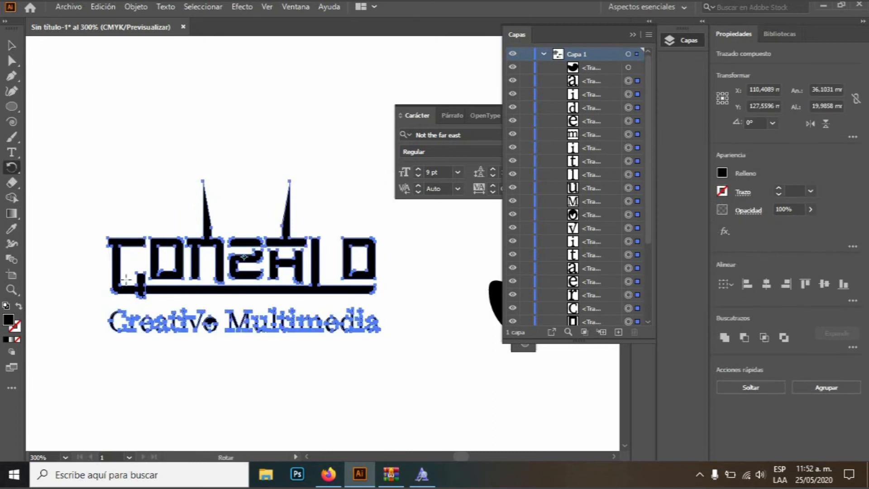
left_click_drag(154, 214, 102, 190)
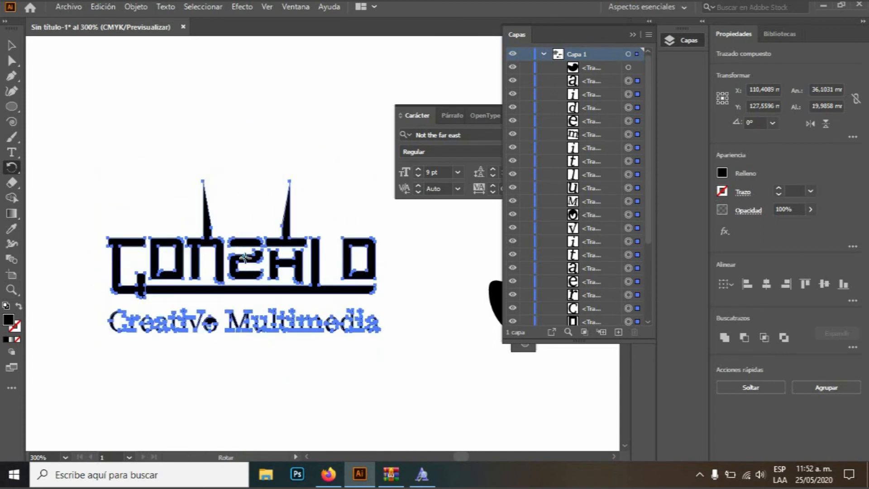
scroll(244, 257, "up", 4)
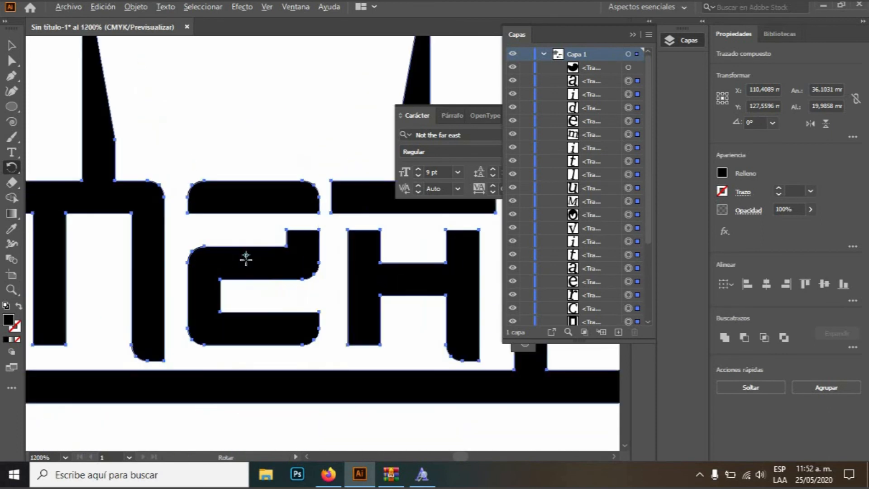
scroll(245, 257, "down", 4)
scroll(244, 257, "up", 4)
scroll(245, 257, "up", 2)
scroll(244, 256, "down", 5)
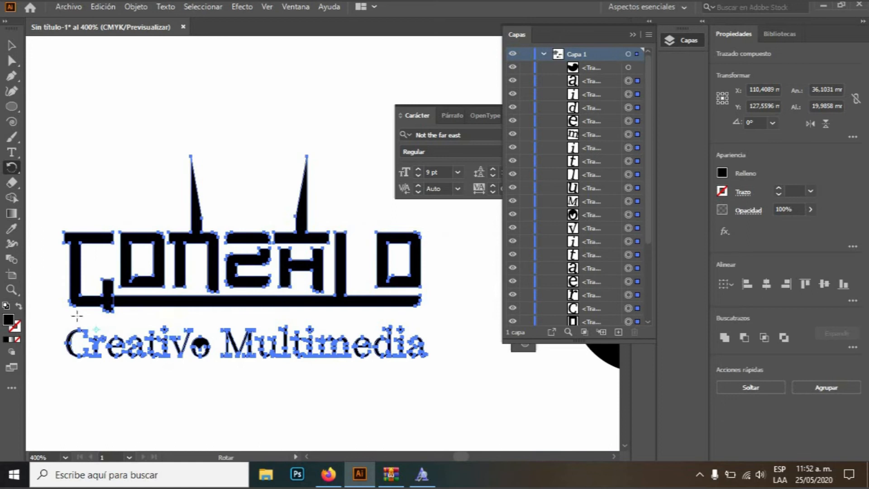
- Set the rotation origin below the tagline's start, make a logo copy rotated about 28° clockwise, and repeat it around a full circle
left_click(58, 372)
left_click_drag(207, 368, 170, 372)
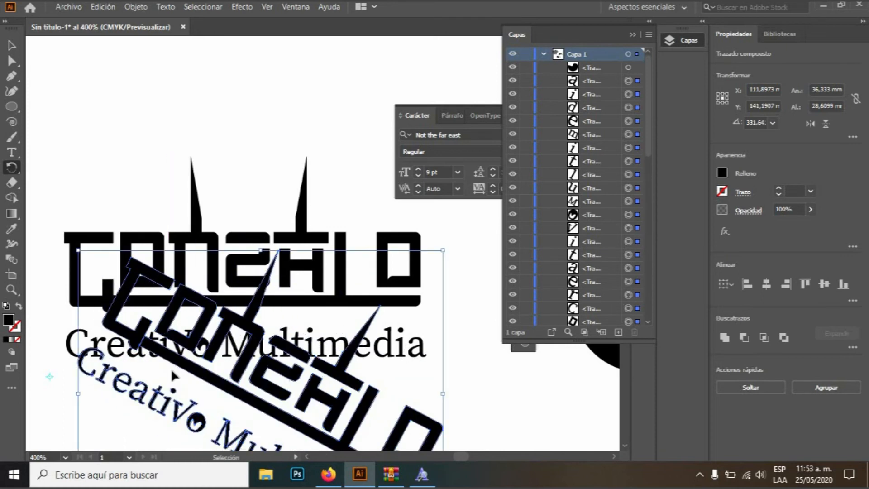
key("ctrl+d")
key("ctrl+d")
key("ctrl+d")
key("ctrl+d")
key("ctrl+d")
key("ctrl+d")
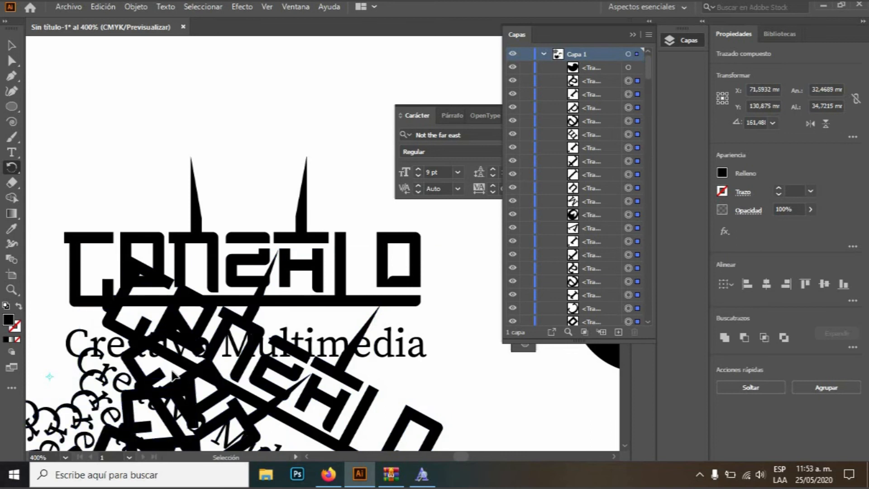
key("ctrl+d")
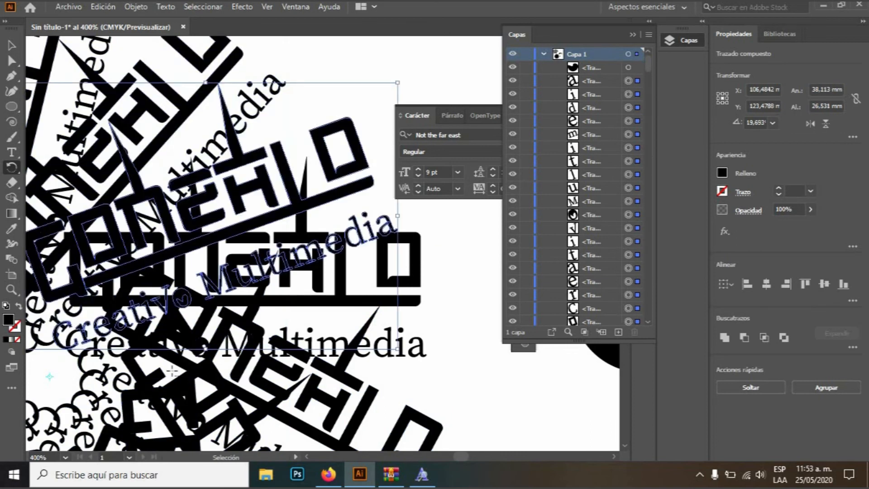
- Examine the circular pattern of logo copies on the whole artboard and up close
key("ctrl+minus")
key("ctrl+minus")
key("ctrl+minus")
key("ctrl+0")
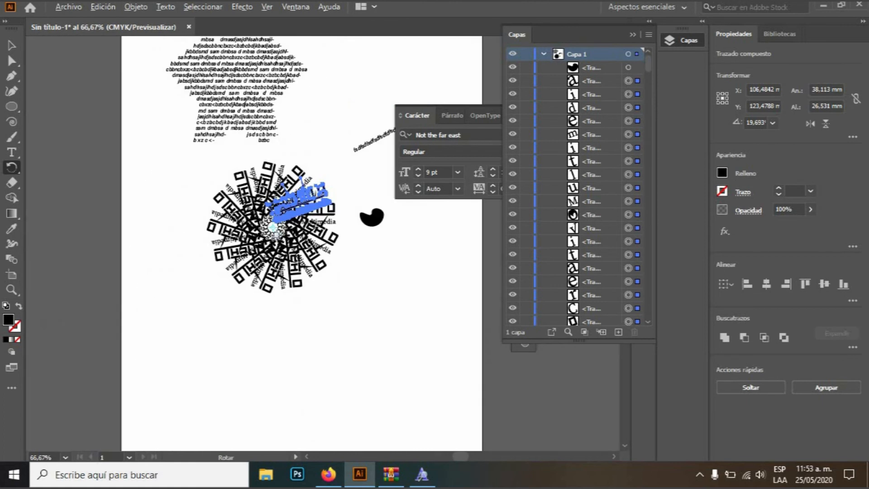
key("ctrl+plus")
key("ctrl+plus")
key("ctrl+plus")
key("ctrl+plus")
key("ctrl+plus")
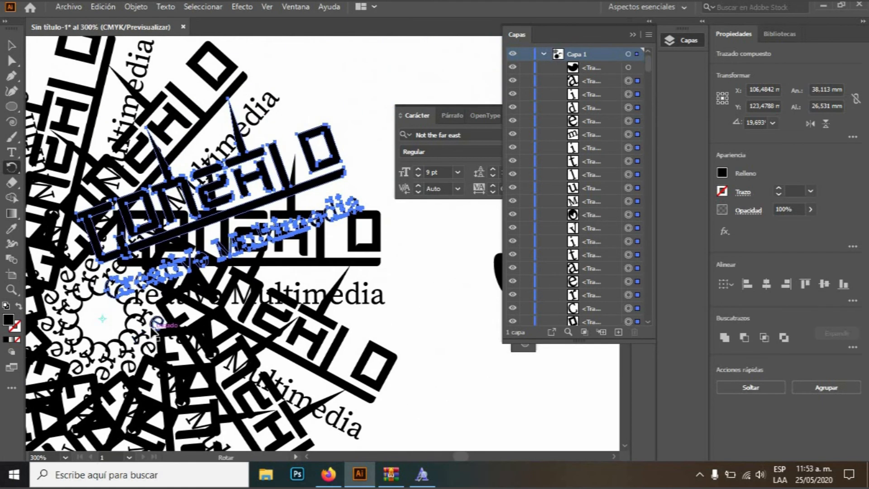
- Undo all the rotated copies of the logo
key("ctrl+z")
key("ctrl+z")
key("ctrl+z")
key("ctrl+z")
key("ctrl+z")
key("ctrl+z")
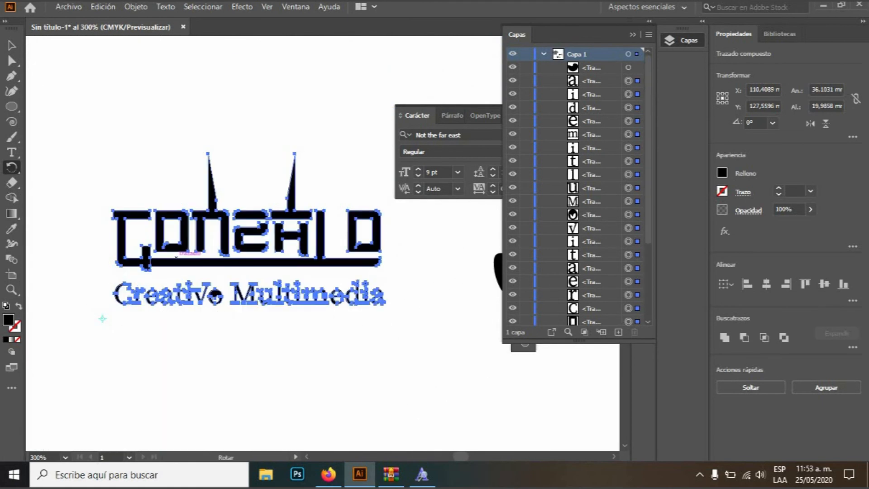
- Try to slant the selected name and tagline with the Shear tool
left_click(10, 168)
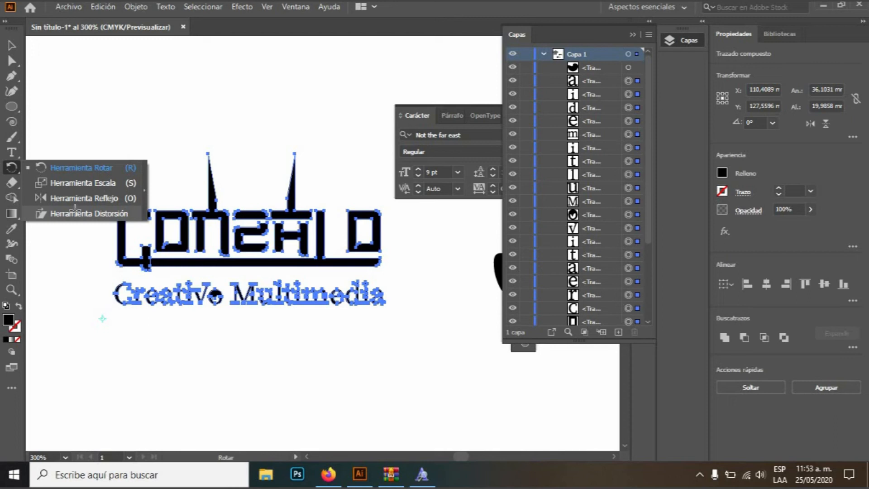
left_click(74, 212)
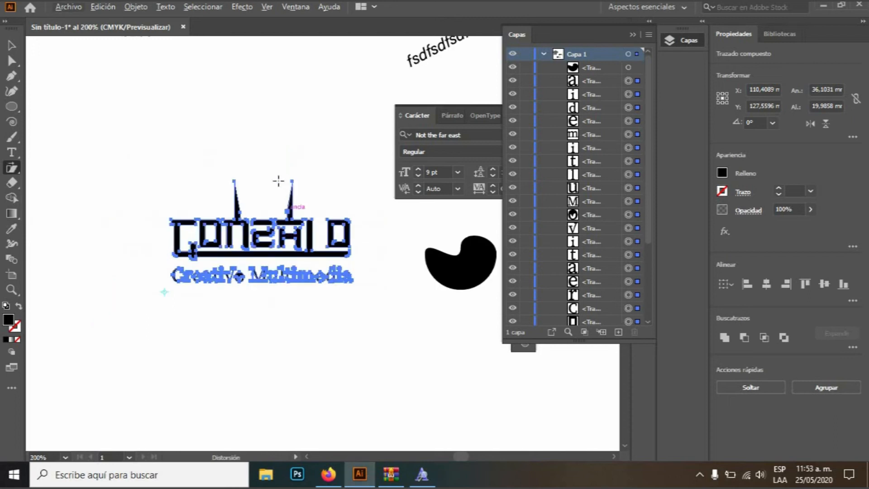
left_click_drag(244, 185, 328, 186)
left_click_drag(167, 232, 164, 238)
left_click_drag(161, 184, 18, 264)
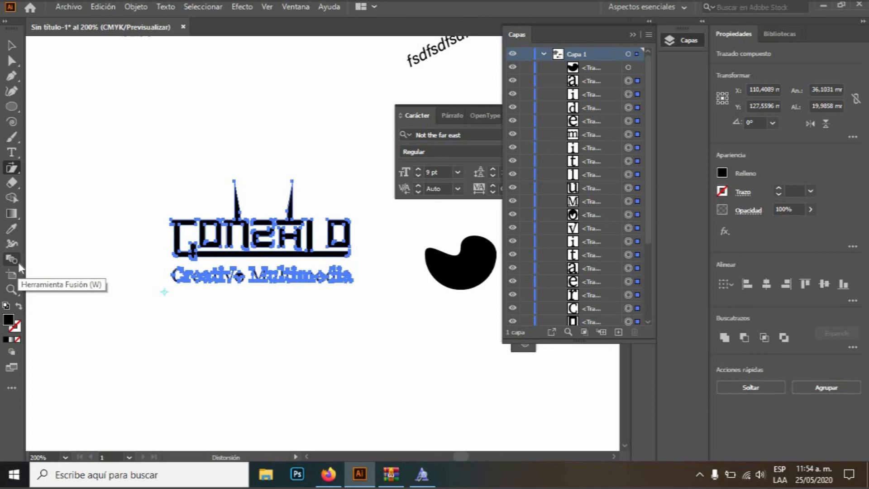
- Shorten the two tall spikes above the name's letters with the Direct Selection tool
left_click(16, 63)
left_click_drag(274, 216, 273, 229)
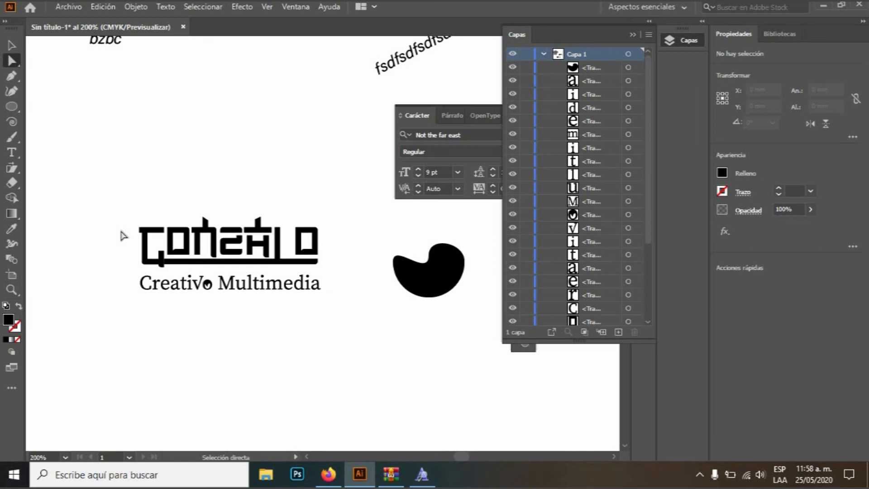
left_click(139, 7)
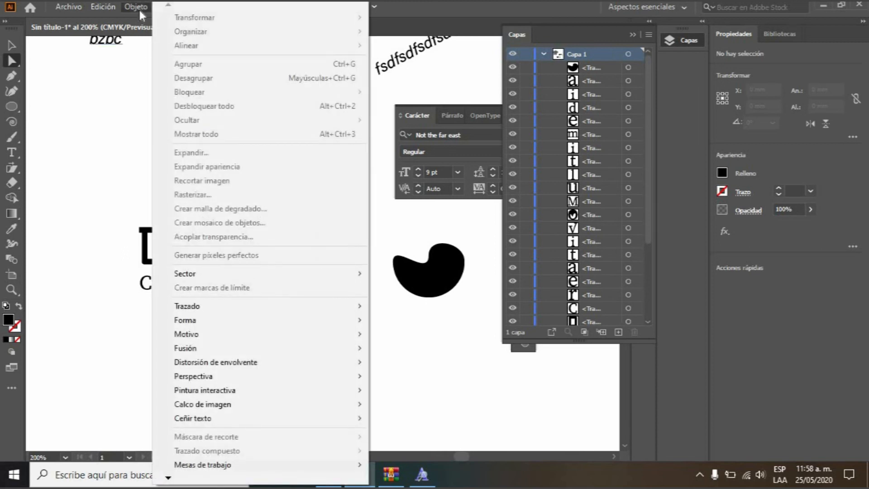
left_click(139, 7)
- Duplicate the name-and-tagline logo twice, placing the copies in a column straight below the original
left_click_drag(210, 214, 140, 198)
left_click_drag(52, 184, 288, 296)
left_click(13, 45)
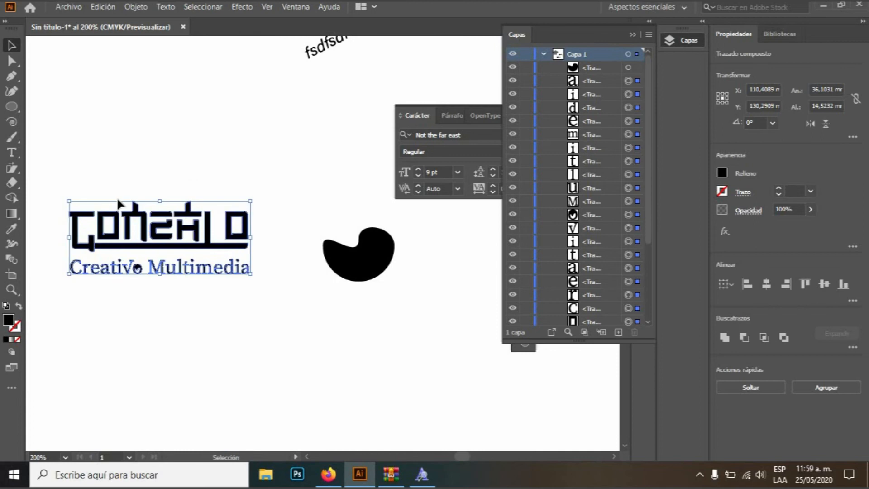
left_click_drag(192, 125, 191, 282)
scroll(204, 135, "down", 3)
key("ctrl+z")
scroll(189, 257, "up", 3)
left_click_drag(185, 107, 185, 329)
left_click_drag(157, 184, 157, 184)
scroll(150, 278, "up", 3)
- Start a warp envelope distortion on the top logo and choose the Bóveda style
left_click_drag(111, 131, 337, 249)
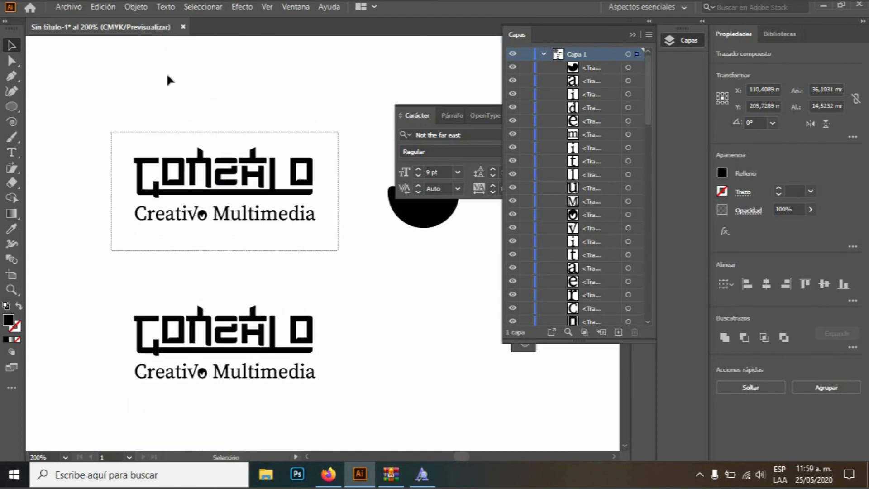
left_click(137, 8)
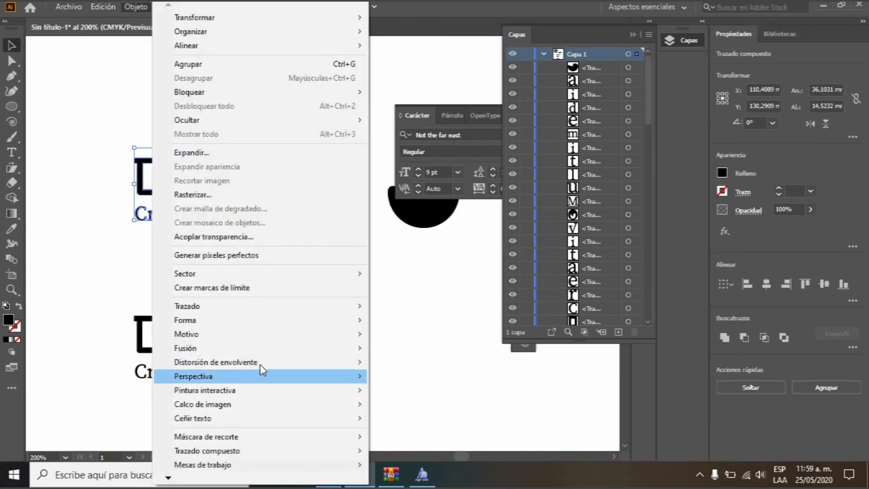
mouse_move(261, 366)
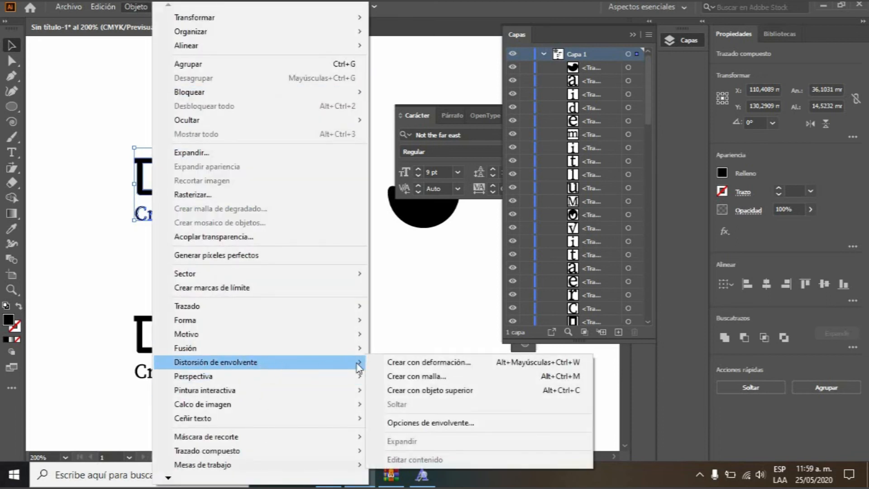
left_click(399, 366)
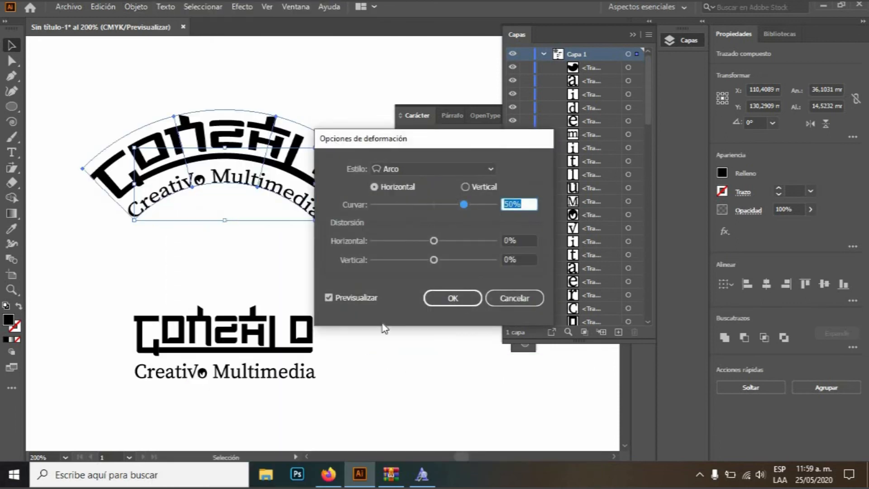
left_click(491, 169)
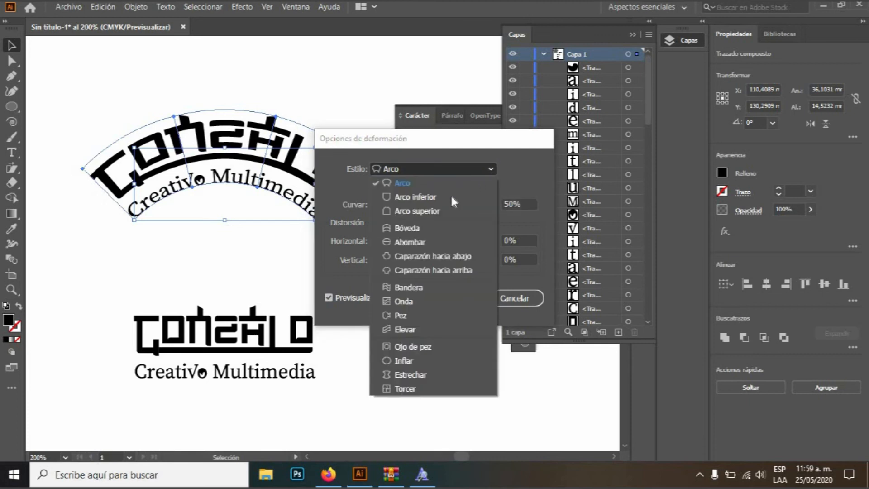
left_click(450, 196)
scroll(487, 169, "down", 2)
- Set the warp's bend to -8%, its horizontal distortion to -40% and its vertical distortion to 25%
left_click_drag(464, 205, 417, 204)
left_click_drag(433, 241, 409, 241)
mouse_move(416, 204)
left_mouse_down()
mouse_move(456, 204)
mouse_move(427, 205)
left_mouse_up()
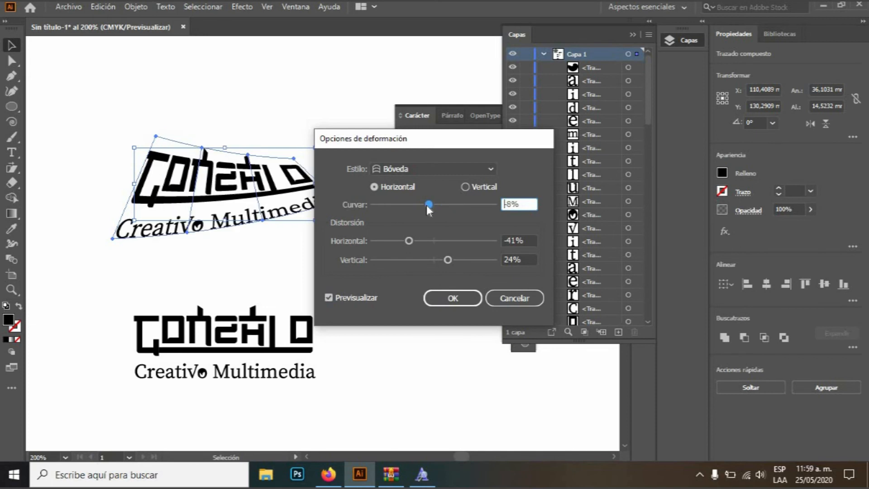
mouse_move(410, 241)
left_mouse_down()
mouse_move(436, 240)
mouse_move(409, 243)
left_mouse_up()
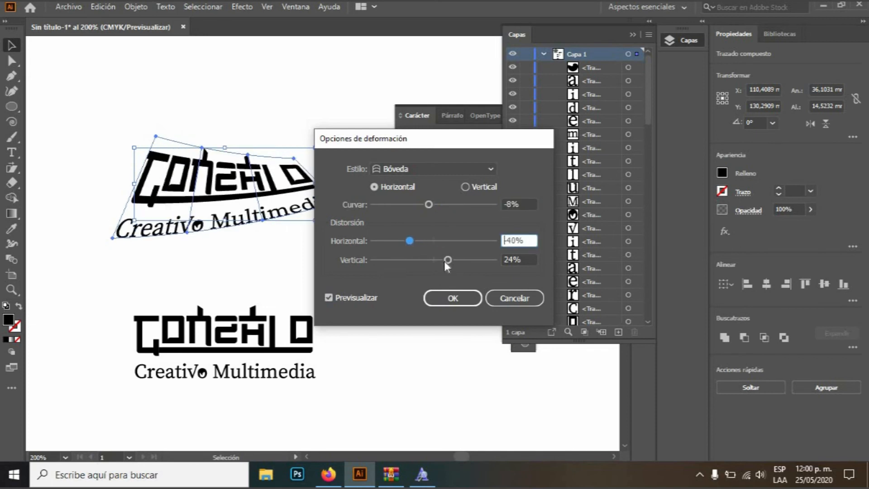
left_click(458, 262)
left_click_drag(458, 262, 443, 259)
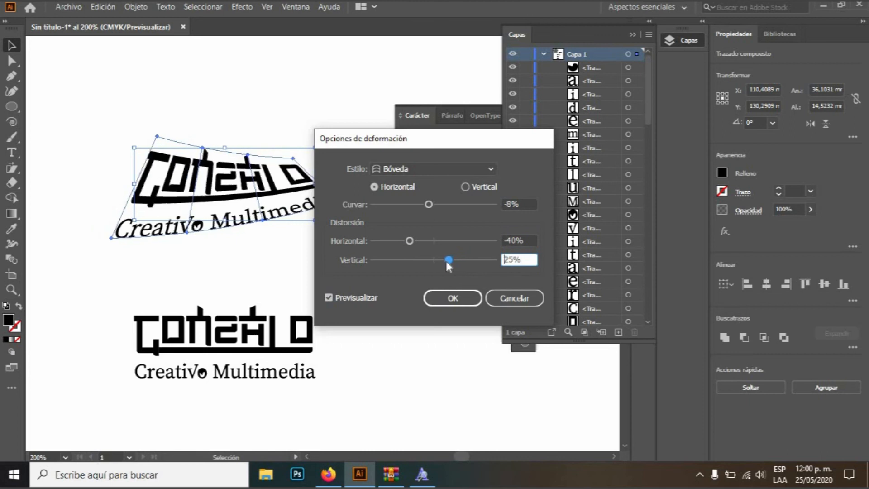
- Switch the warp style to Pez and set the bend to -25%
left_click(493, 170)
left_click(425, 316)
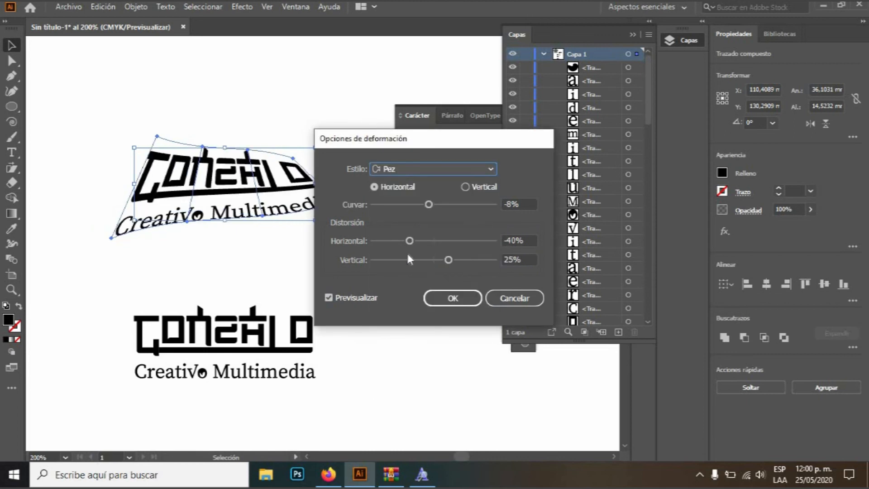
mouse_move(432, 208)
left_mouse_down()
mouse_move(442, 204)
mouse_move(423, 204)
left_mouse_up()
- Change the warp style to Arco inferior and apply the distortion to the top logo
left_click(490, 168)
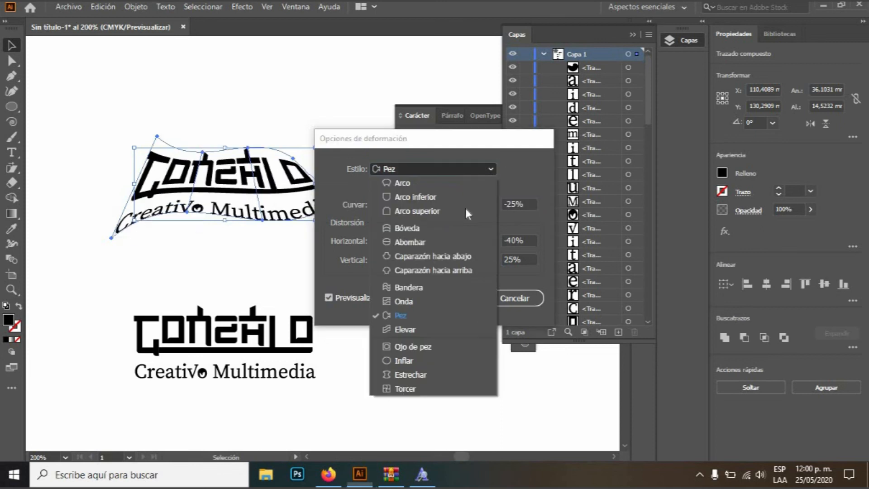
left_click(463, 198)
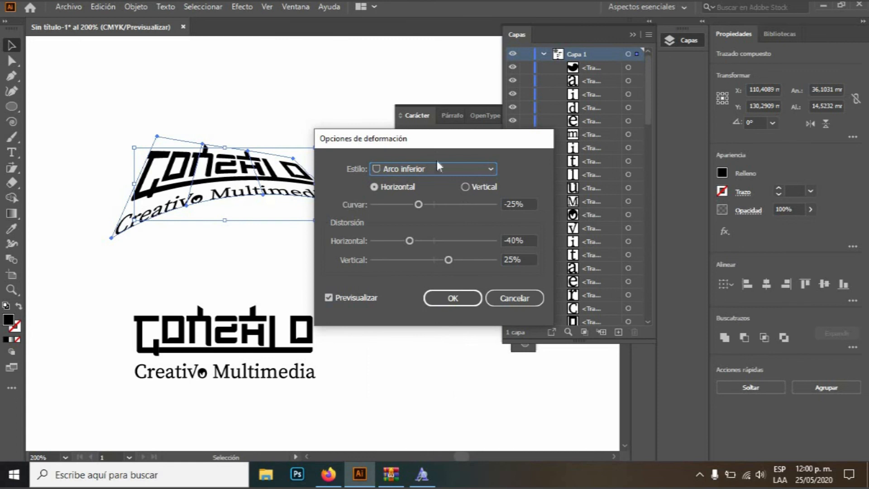
left_click_drag(429, 269, 518, 270)
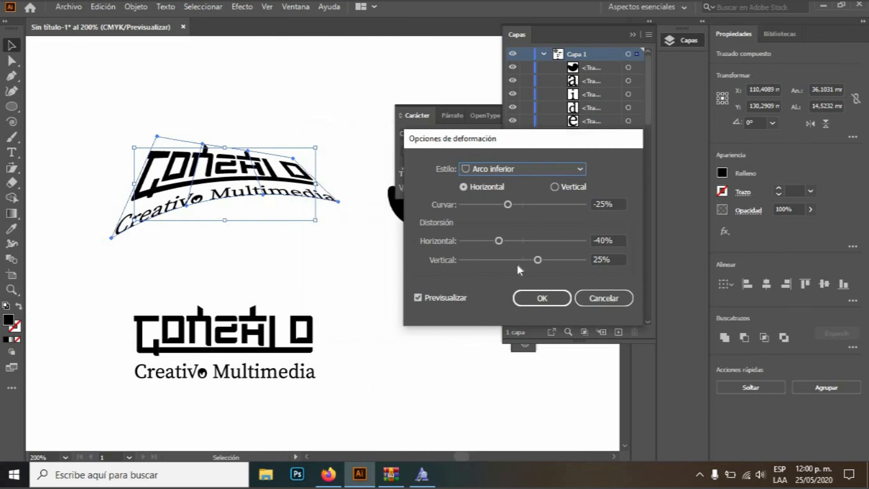
left_click(520, 299)
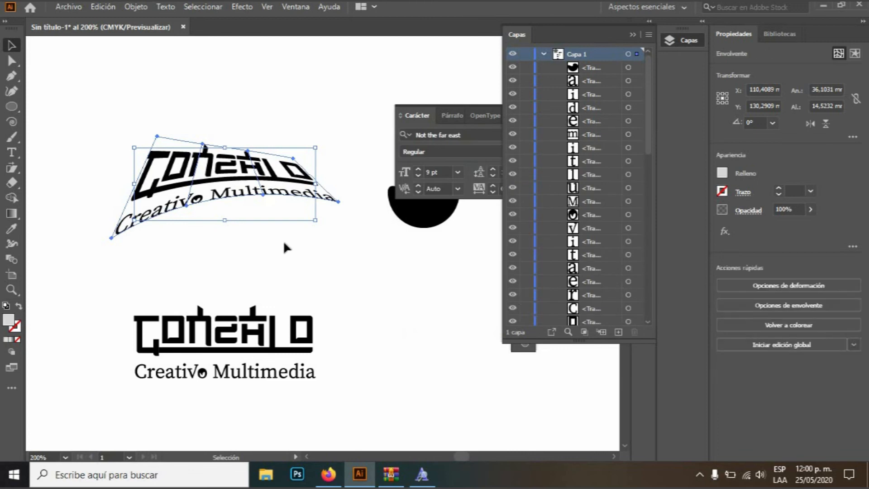
- Create an envelope mesh with 2 rows and 3 columns on the middle logo
scroll(348, 358, "down", 3)
left_click_drag(364, 311, 97, 199)
left_click(136, 6)
mouse_move(313, 362)
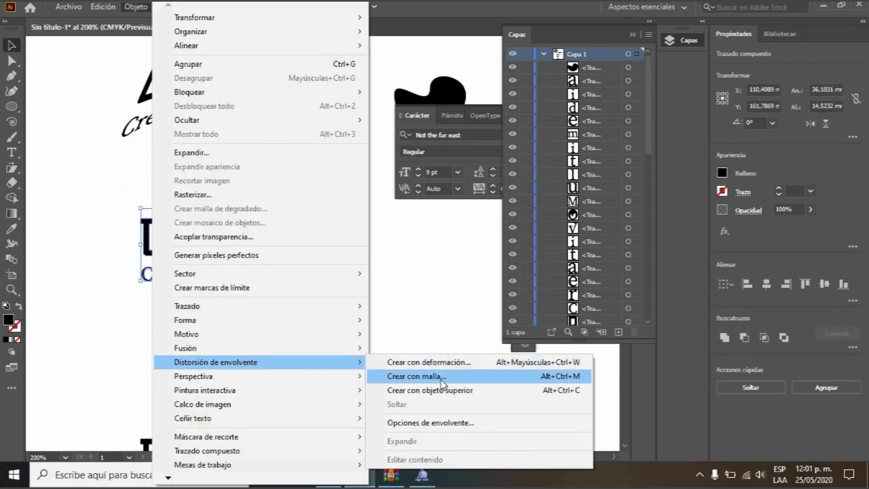
left_click(441, 380)
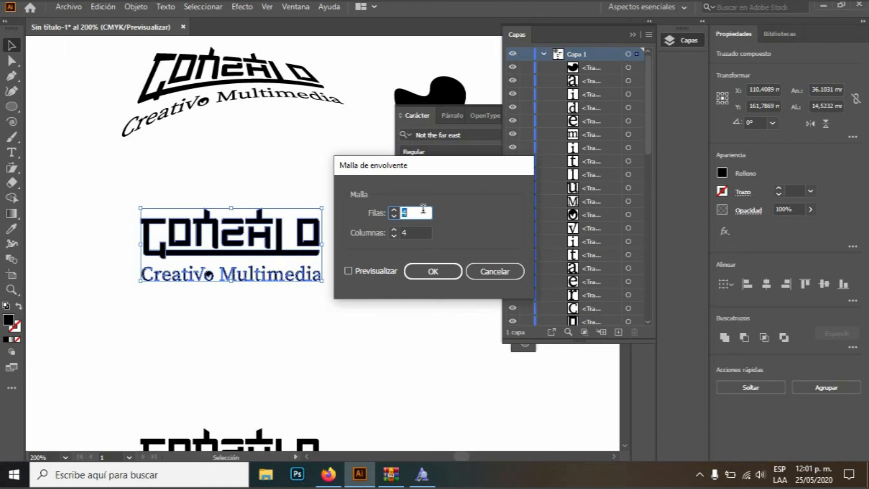
type("2")
key("Tab")
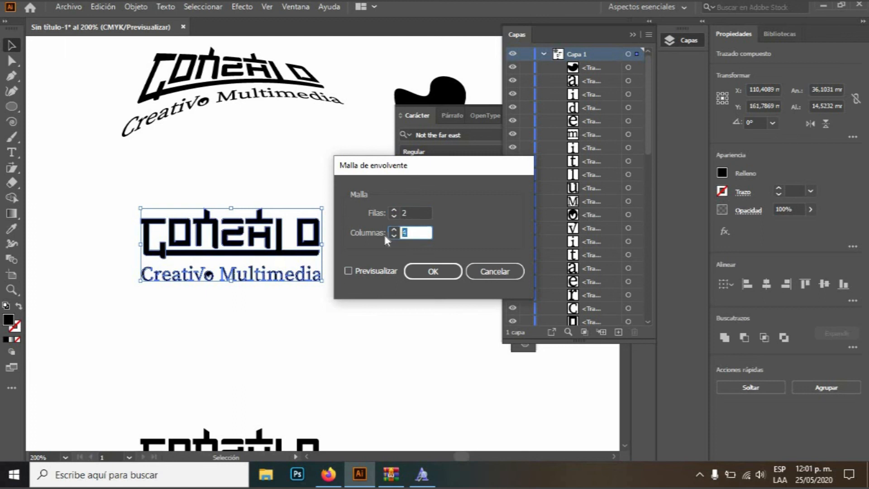
type("3")
left_click(432, 271)
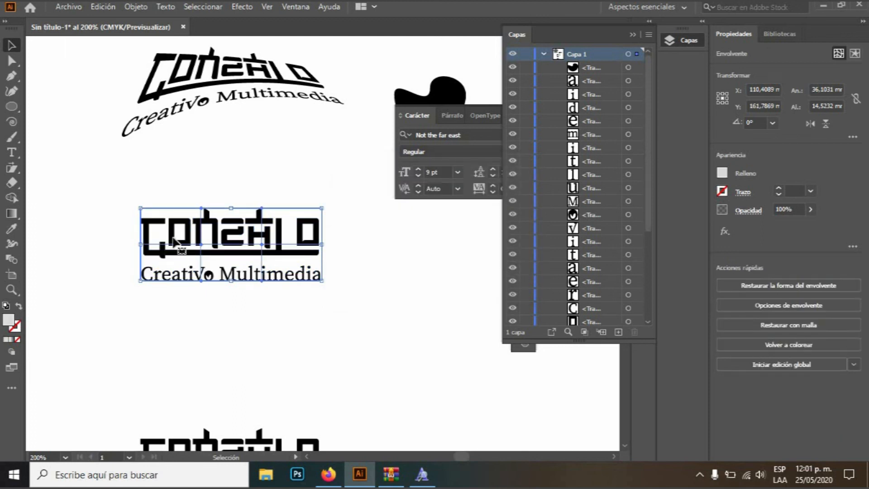
- Bend the middle logo into a wave by raising the first inner column's outer mesh points and lowering the second's
scroll(174, 242, "up", 1)
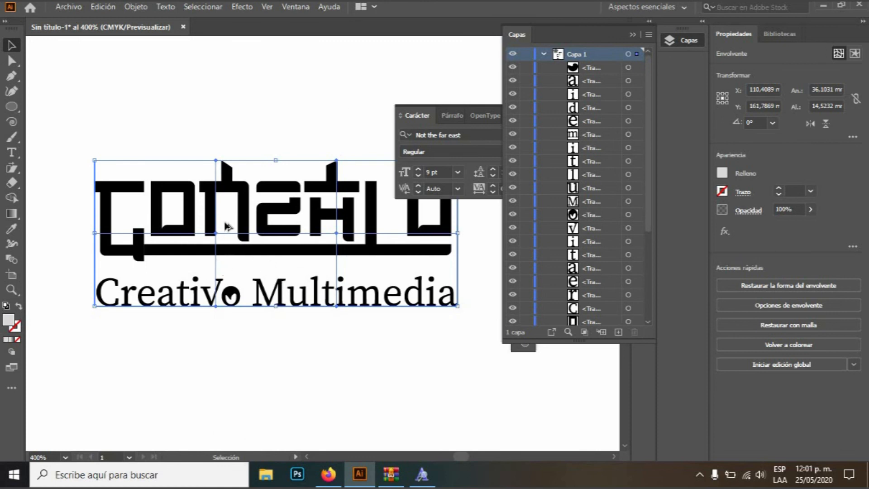
scroll(228, 226, "down", 1)
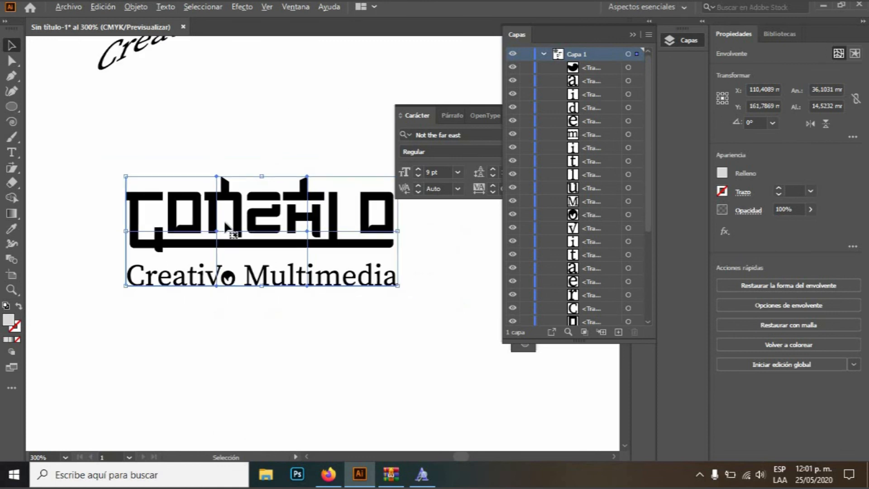
left_click(9, 61)
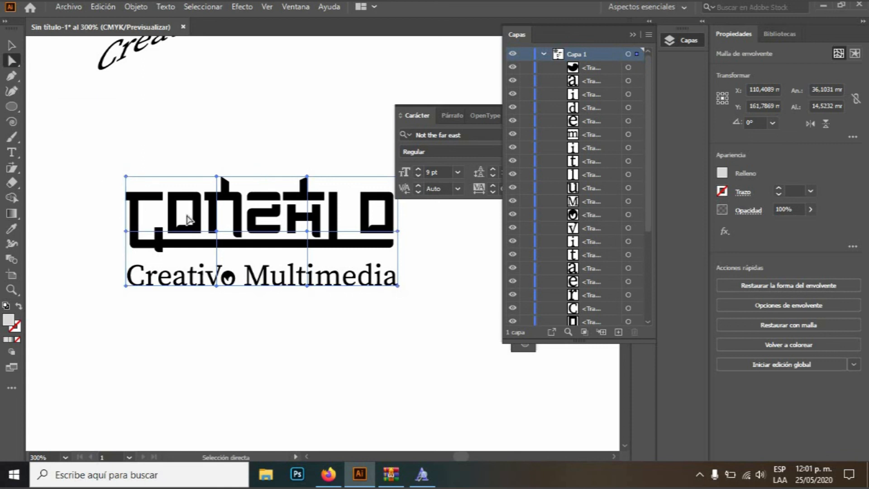
left_click(219, 179)
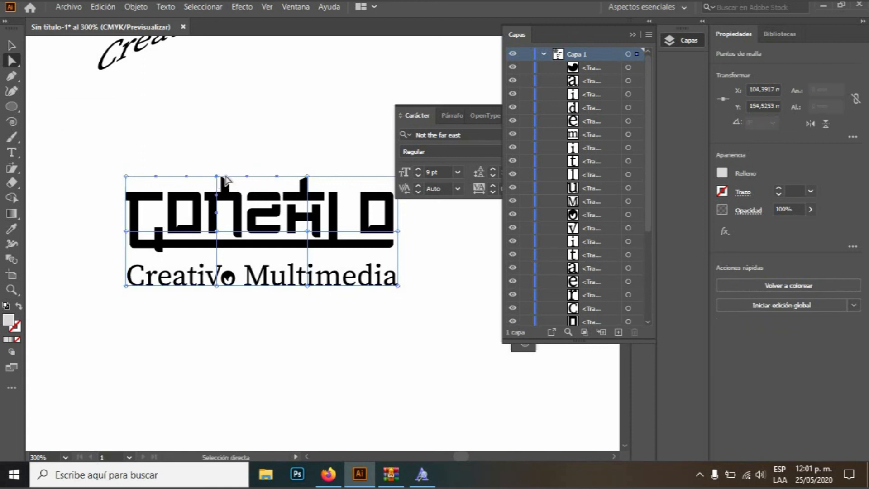
left_click_drag(218, 179, 245, 170)
left_click_drag(307, 176, 307, 203)
left_click_drag(218, 284, 219, 256)
left_click_drag(307, 285, 306, 306)
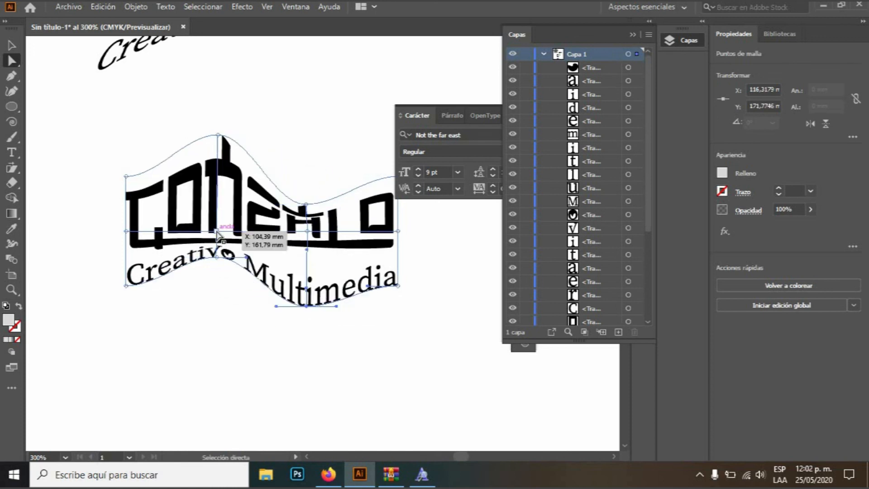
- Raise the mesh's first inner point and upper-left corner, lower the upper-right corner, and stretch the lower-left corner downward
left_click_drag(216, 230, 216, 191)
key("ctrl+z")
key("ctrl+z")
key("ctrl+shift+z")
key("ctrl+shift+z")
left_click_drag(394, 290, 311, 231)
key("ctrl+minus")
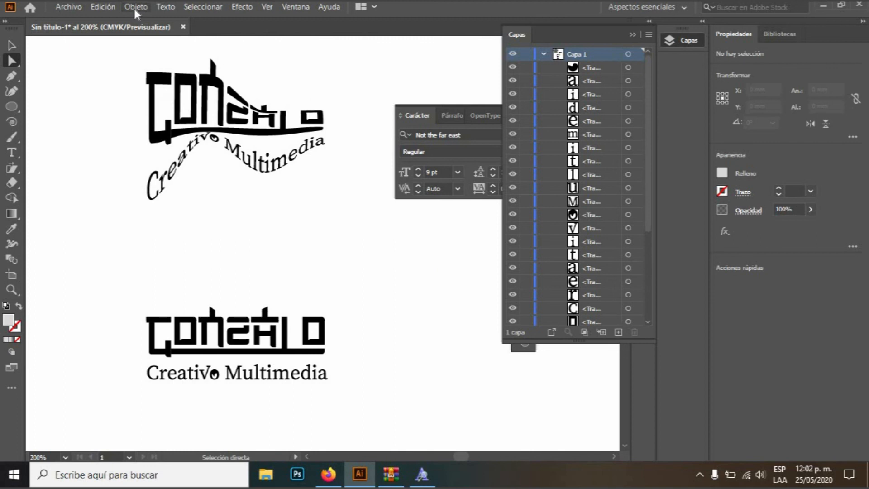
- Draw an ellipse about 37 × 13 mm over the undistorted bottom logo
left_click(134, 7)
mouse_move(272, 362)
left_click(415, 355)
left_click(15, 108)
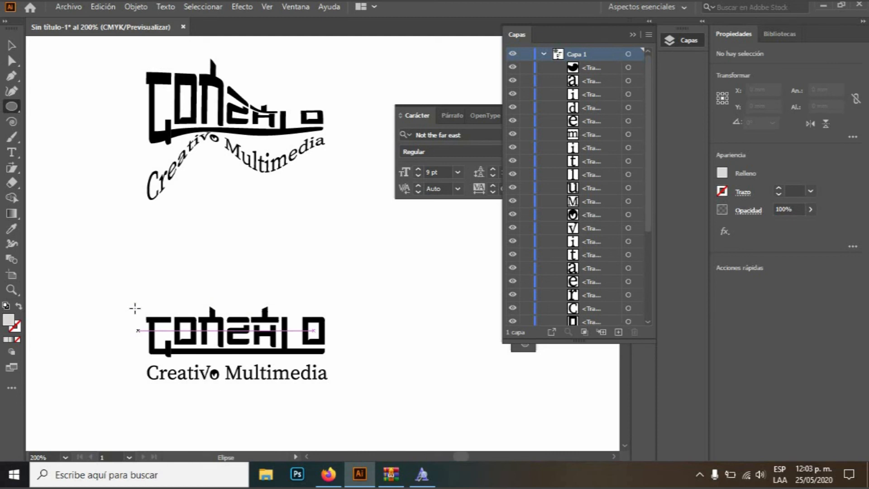
left_click_drag(145, 314, 331, 379)
- Distort the bottom logo into the ellipse's shape with an envelope made from the top object
left_click(10, 44)
left_click_drag(109, 260, 364, 403)
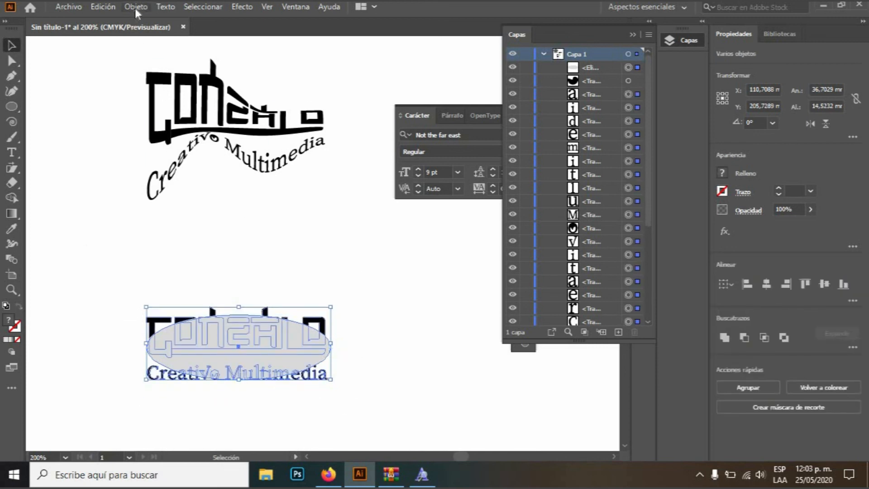
left_click(135, 9)
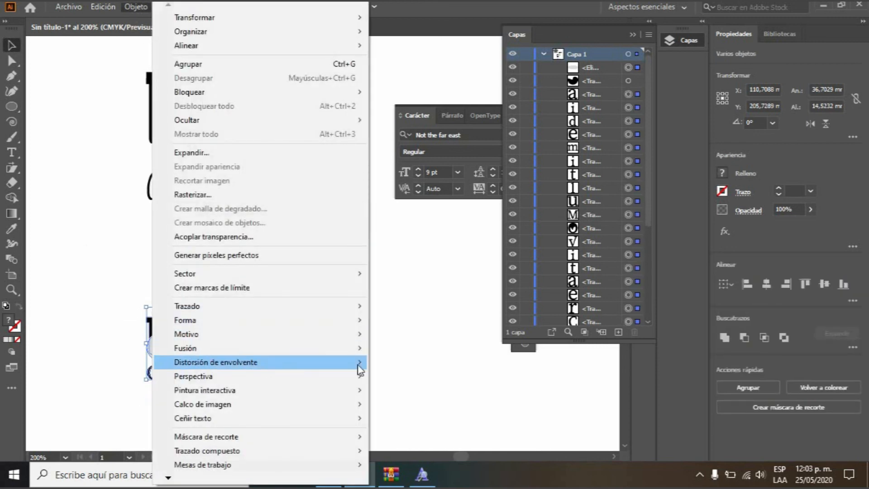
mouse_move(361, 371)
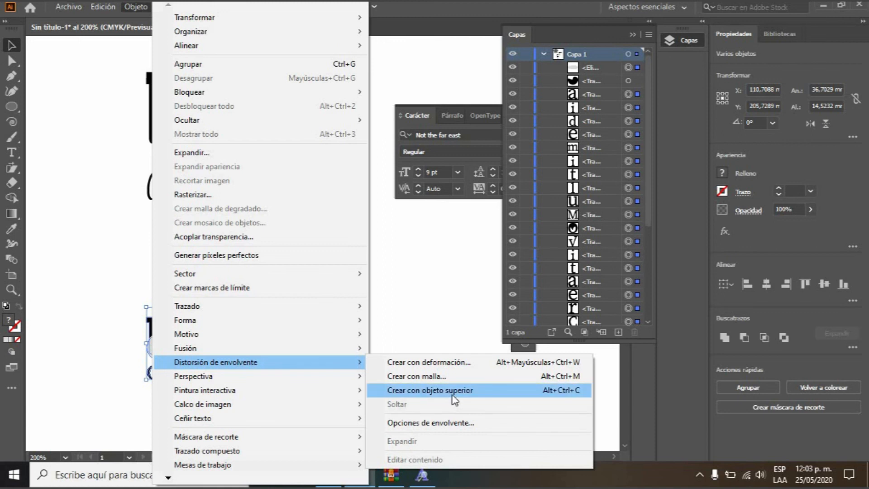
left_click(454, 398)
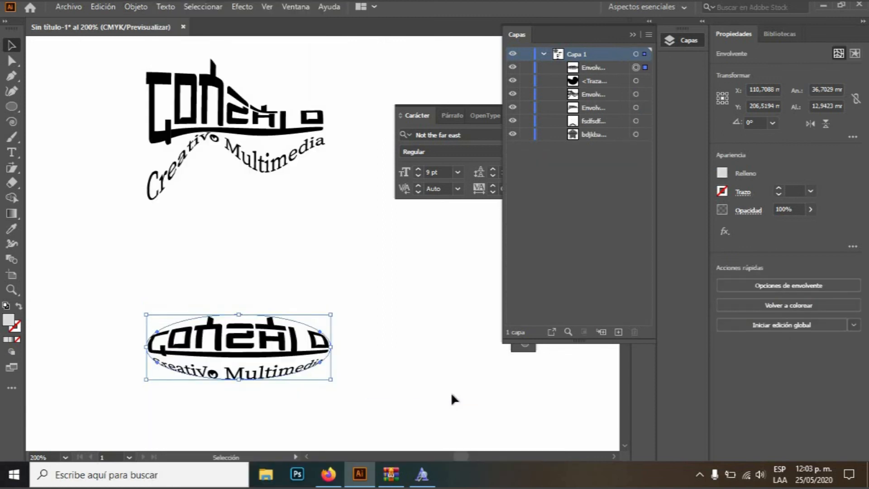
left_click(354, 370)
- Examine the three distorted logos up close and together on the artboard
scroll(354, 370, "up", 2)
scroll(353, 370, "down", 4)
scroll(333, 322, "up", 2)
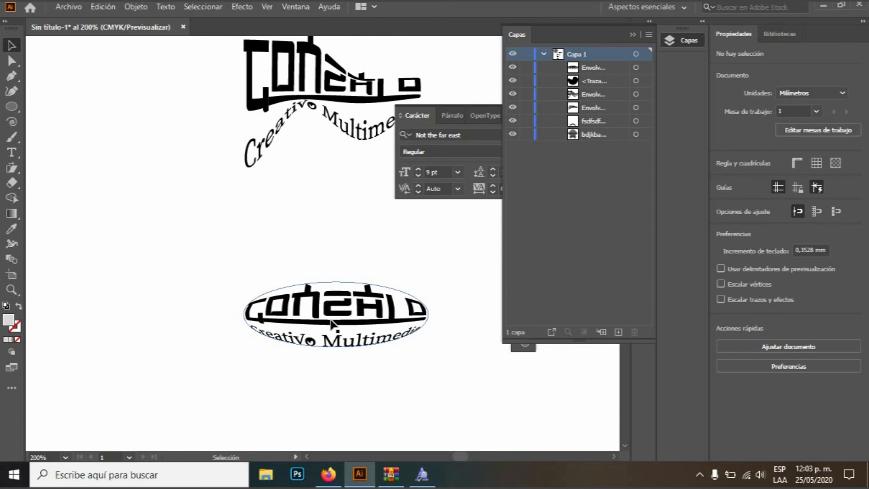
scroll(333, 321, "up", 2)
scroll(332, 321, "down", 2)
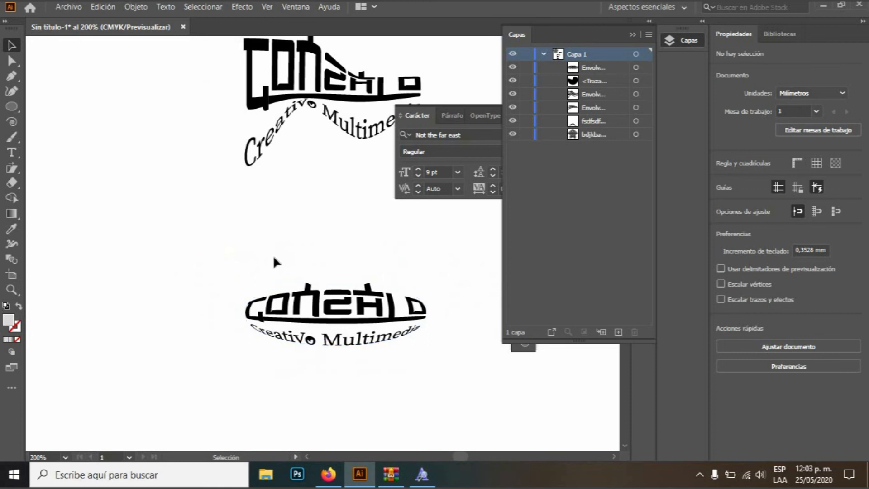
scroll(273, 255, "down", 2)
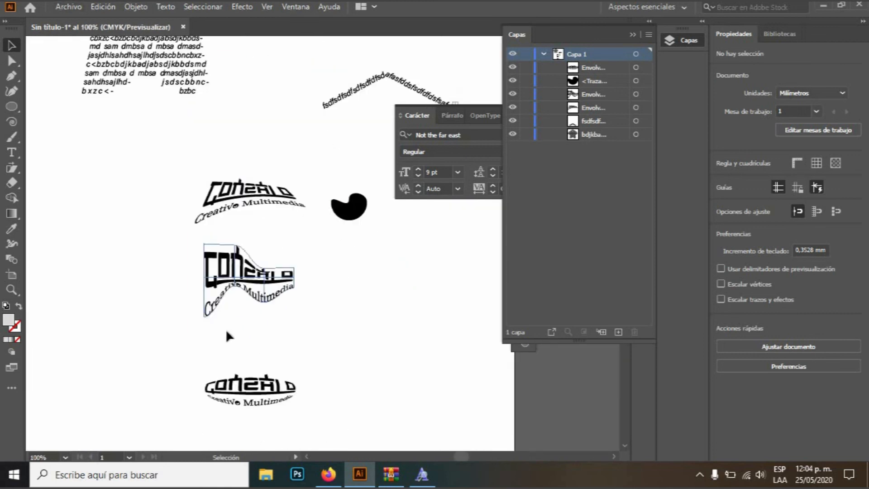
scroll(255, 278, "up", 1)
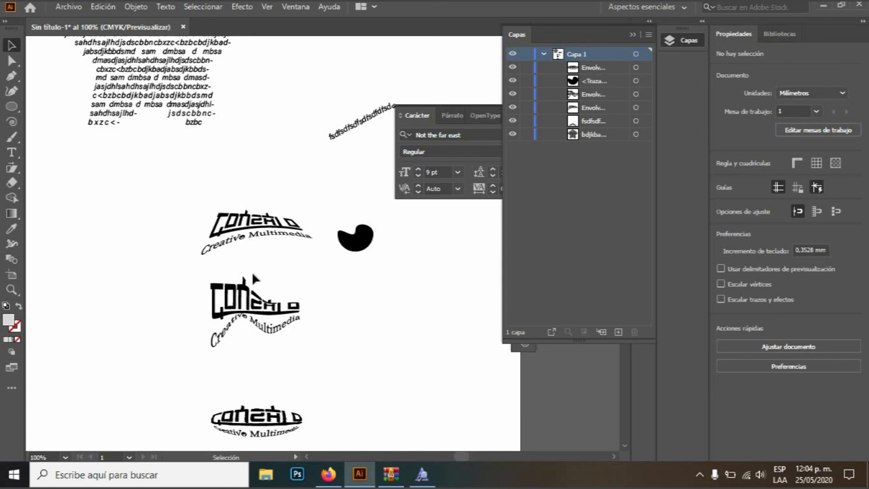
left_click_drag(252, 272, 245, 238)
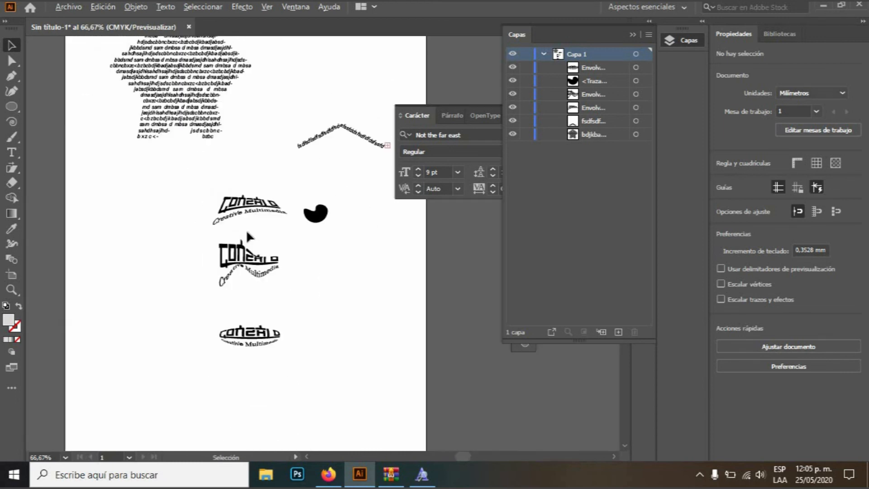